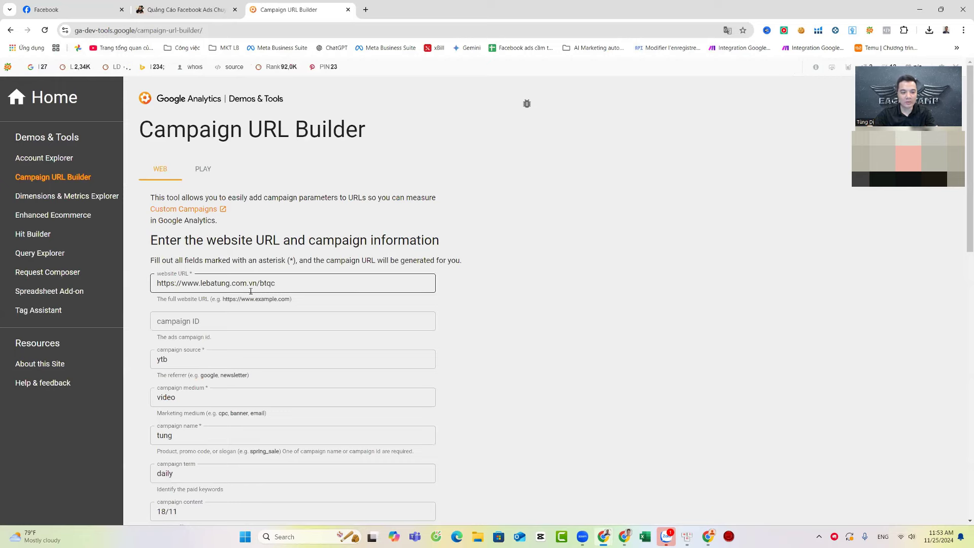
# Set the campaign source to fb and the campaign medium to ads for the btqc page URL
pyautogui.scroll(-2, 193, 205)
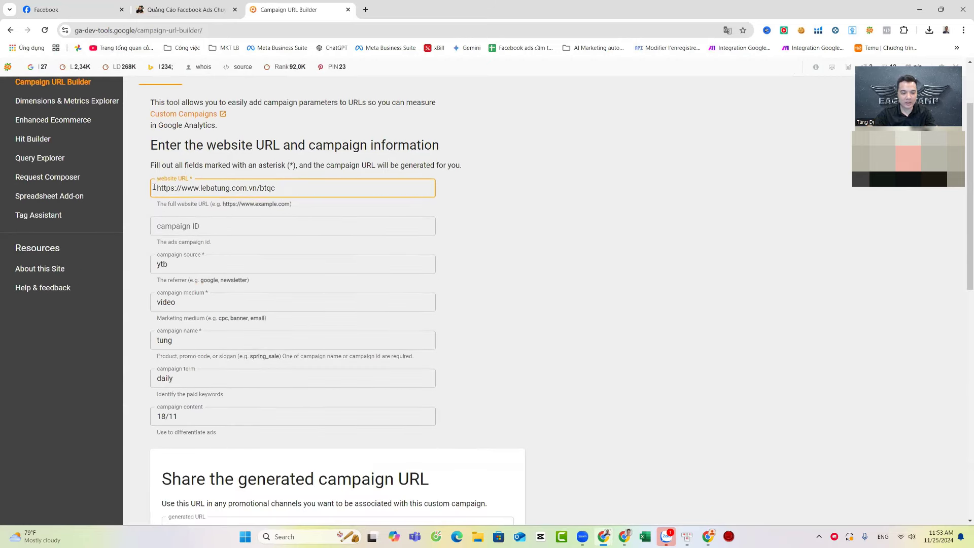
pyautogui.moveTo(154, 187); pyautogui.dragTo(283, 181)
pyautogui.scroll(-1, 293, 217)
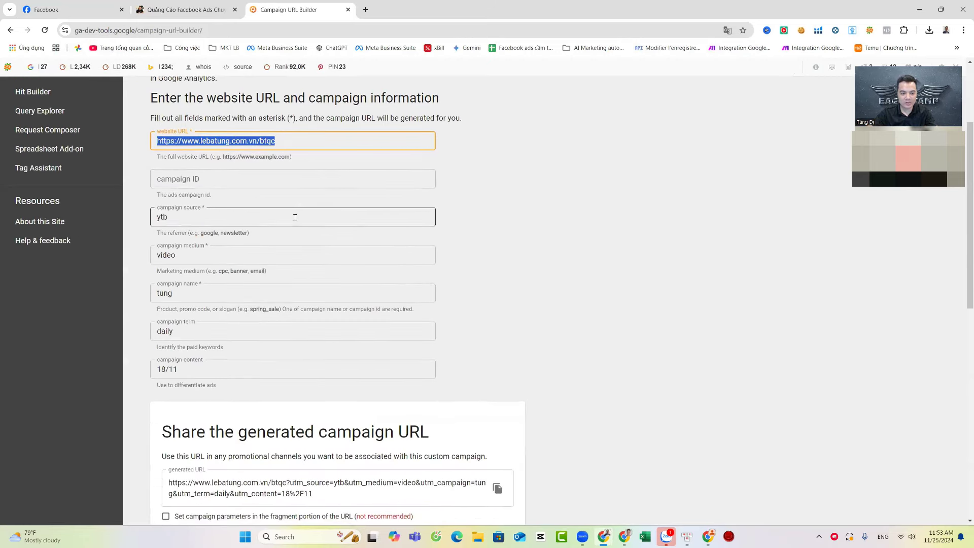
pyautogui.moveTo(294, 217); pyautogui.dragTo(154, 220)
pyautogui.write('fb')
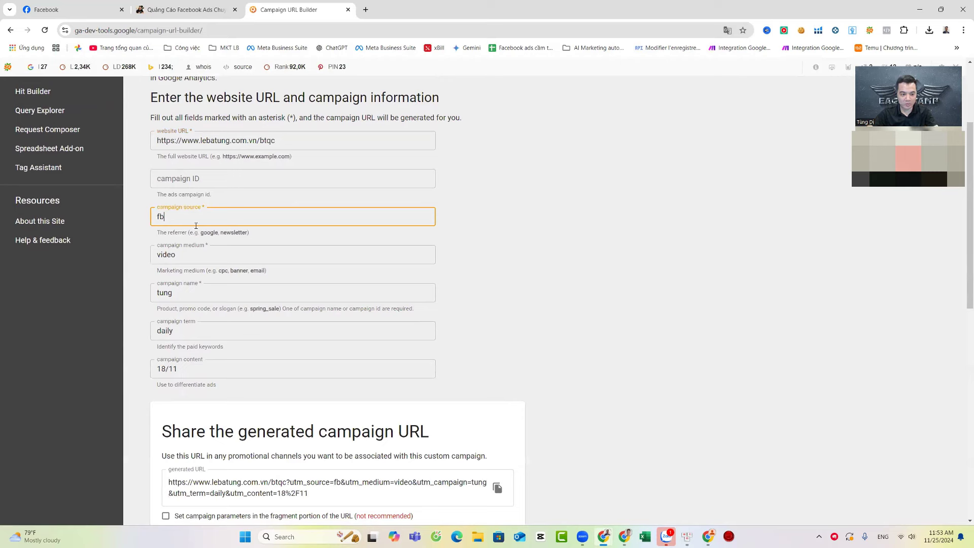
pyautogui.moveTo(178, 256); pyautogui.dragTo(134, 256)
pyautogui.write('adsads')
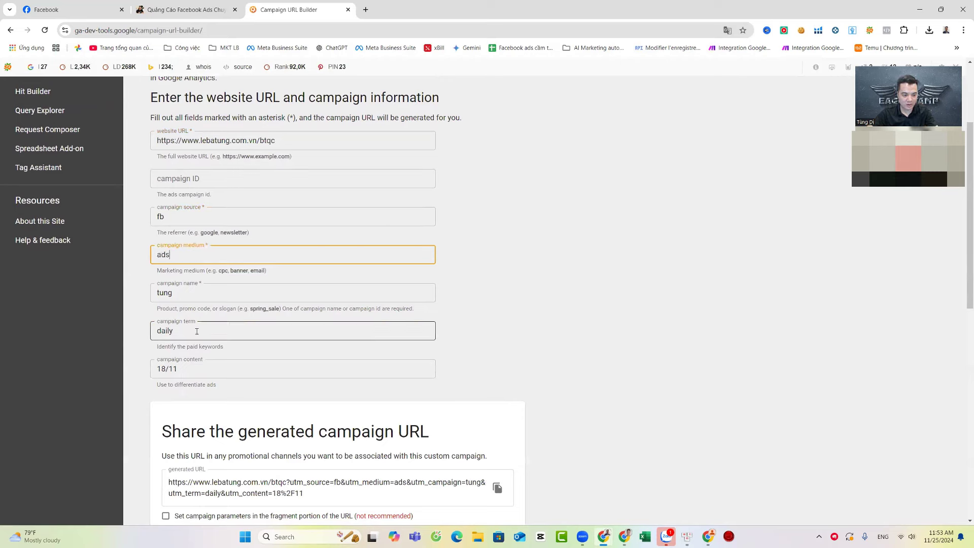
# Set the campaign content to 25/11 and the campaign term to hd
pyautogui.click(195, 330)
pyautogui.moveTo(192, 373); pyautogui.dragTo(113, 375)
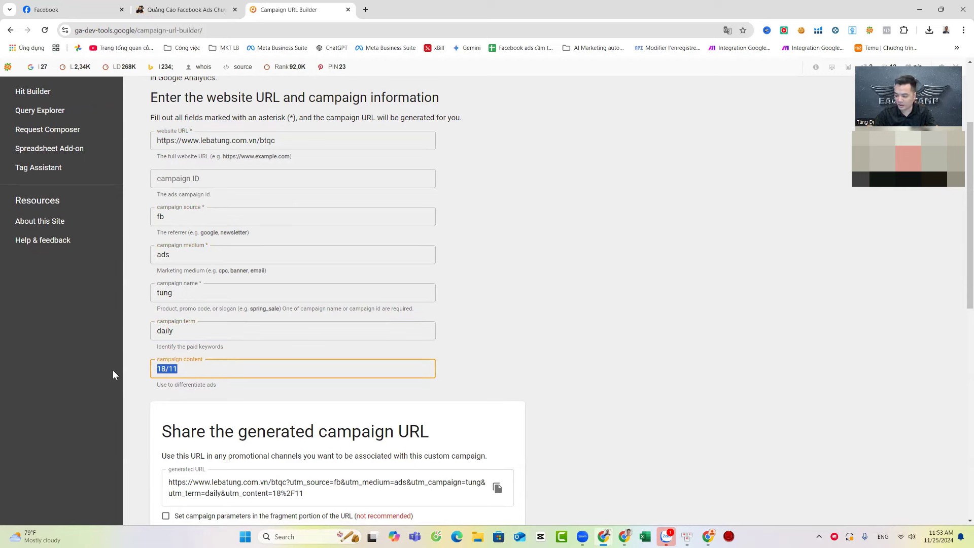
pyautogui.write('25/11')
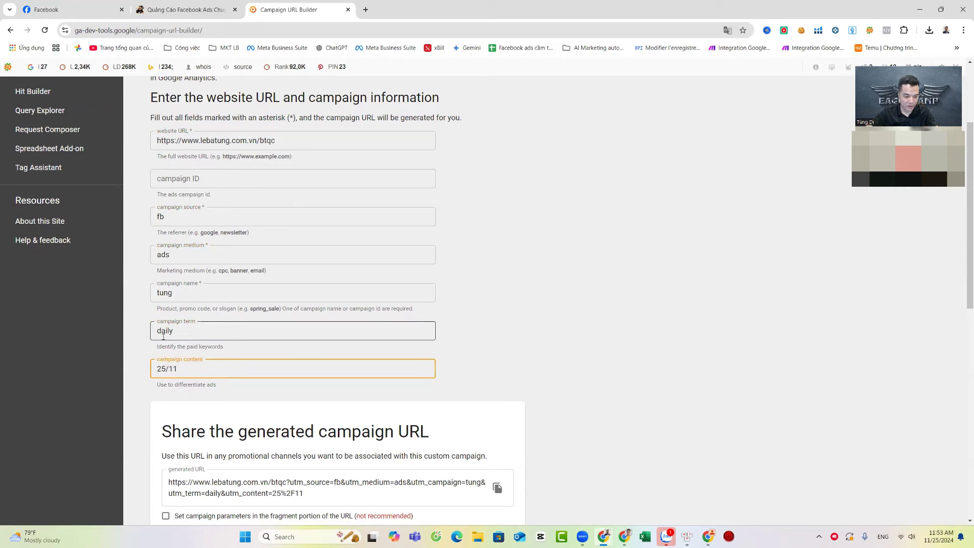
pyautogui.moveTo(188, 330); pyautogui.dragTo(131, 338)
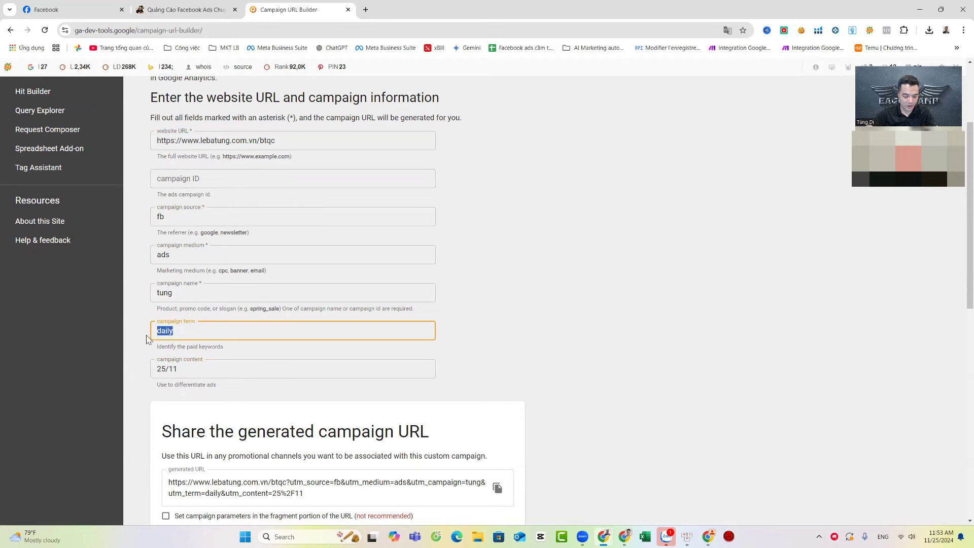
pyautogui.write('h')
pyautogui.press('BackSpace')
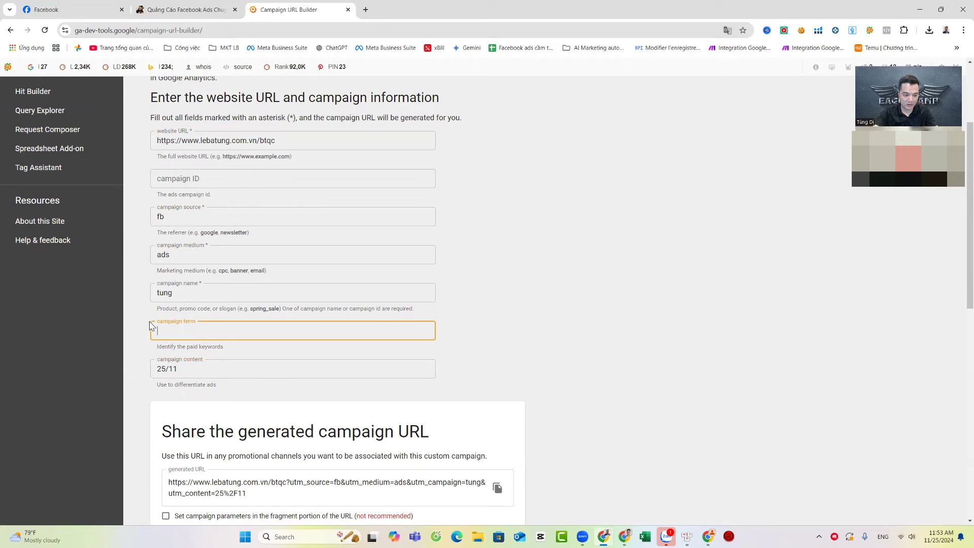
pyautogui.write('hd')
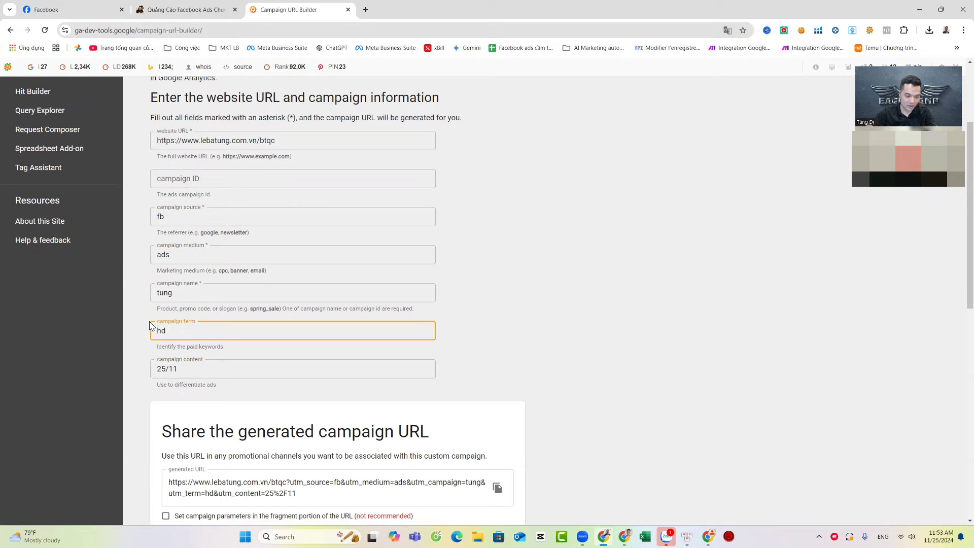
# Shorten the generated campaign URL and copy the shortened link
pyautogui.click(435, 273)
pyautogui.scroll(-5, 250, 254)
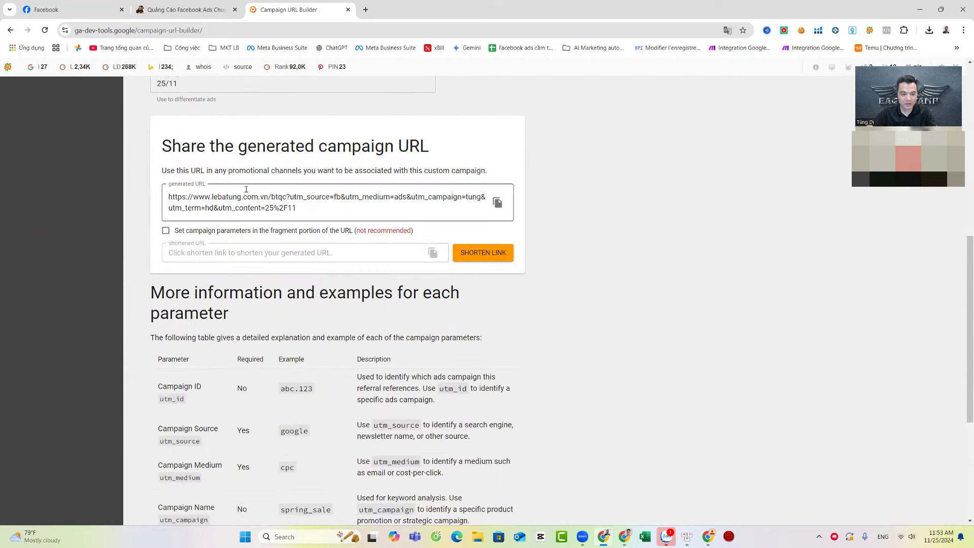
pyautogui.moveTo(168, 197); pyautogui.dragTo(311, 211)
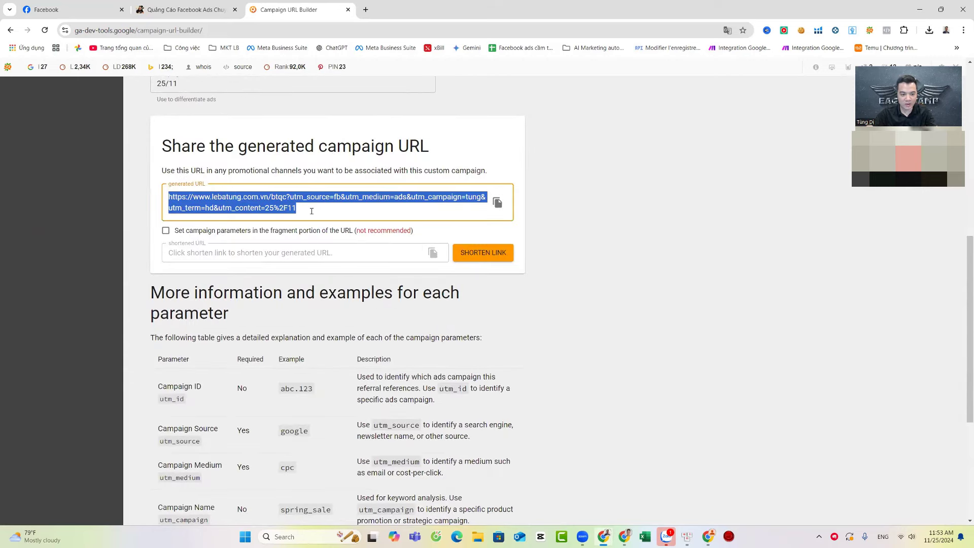
pyautogui.click(482, 253)
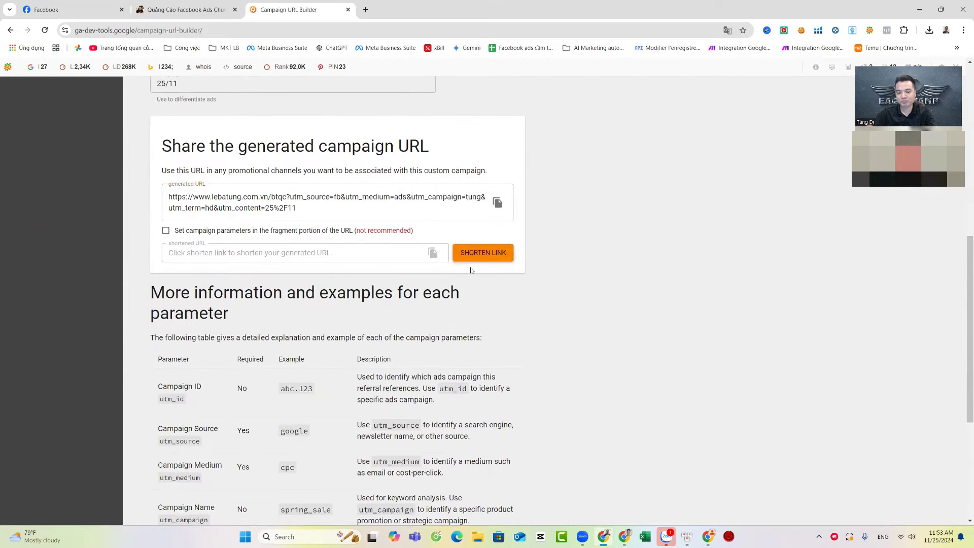
pyautogui.click(433, 253)
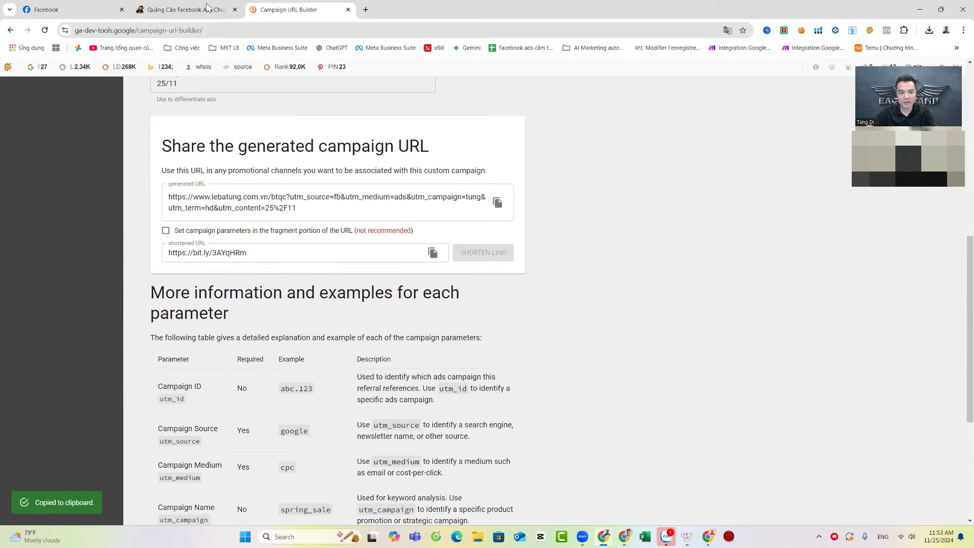
# Switch to the Facebook post draft and paste the shortened link after "Học nhiều hơn về quảng cáo tại đây:"
pyautogui.click(66, 6)
pyautogui.hotkey('ctrl', 'v')
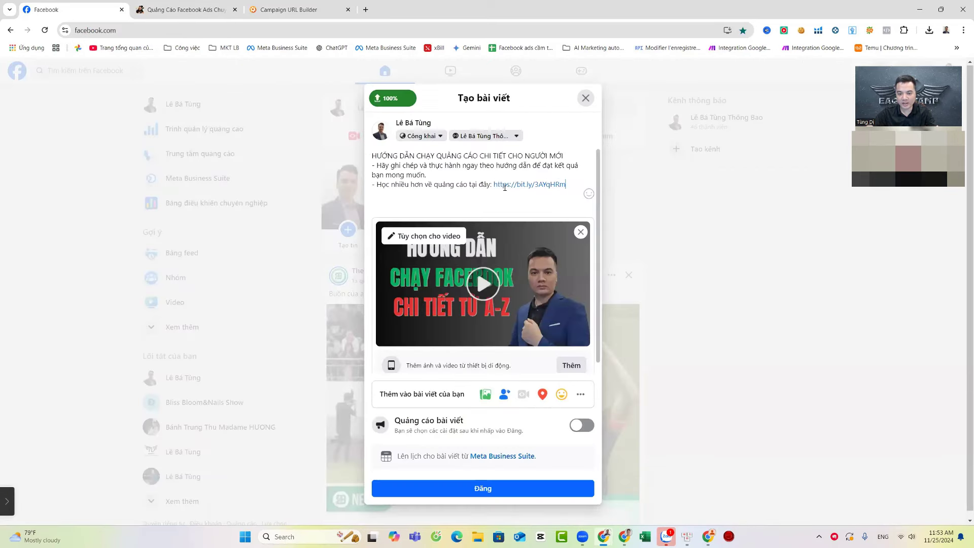
pyautogui.moveTo(566, 184); pyautogui.dragTo(379, 187)
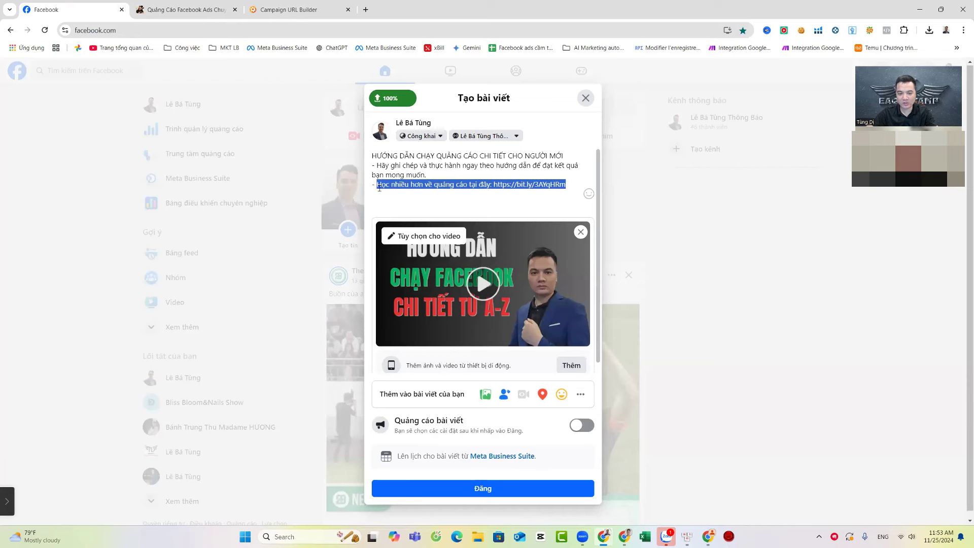
pyautogui.click(471, 189)
pyautogui.moveTo(569, 186); pyautogui.dragTo(379, 187)
pyautogui.click(571, 184)
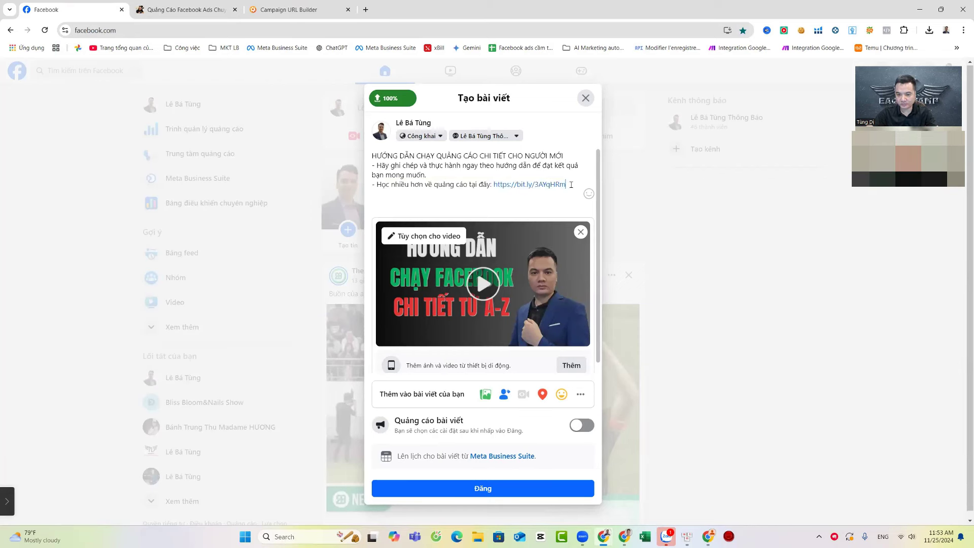
# Return to the Campaign URL Builder and set the campaign term to mota and the campaign content to conten
pyautogui.click(289, 9)
pyautogui.scroll(3, 191, 228)
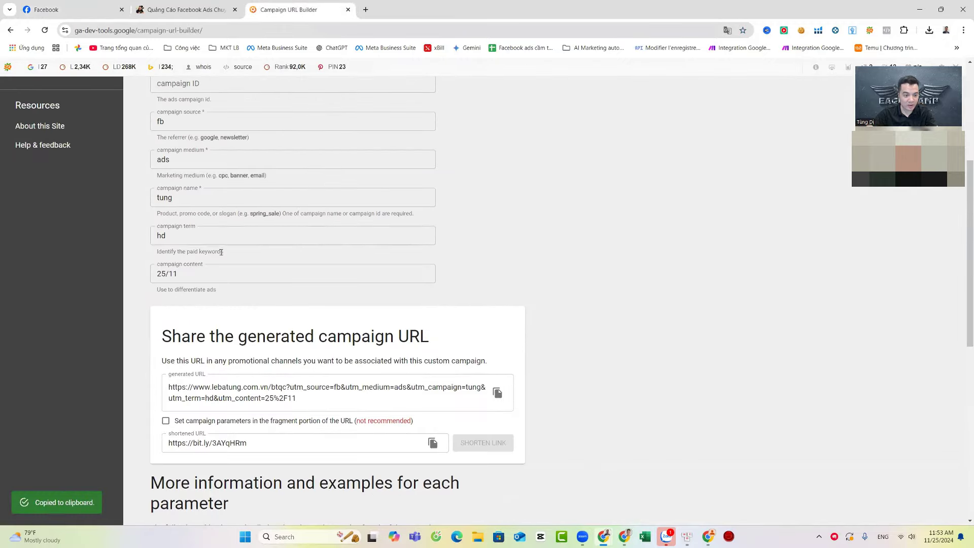
pyautogui.click(192, 201)
pyautogui.click(180, 235)
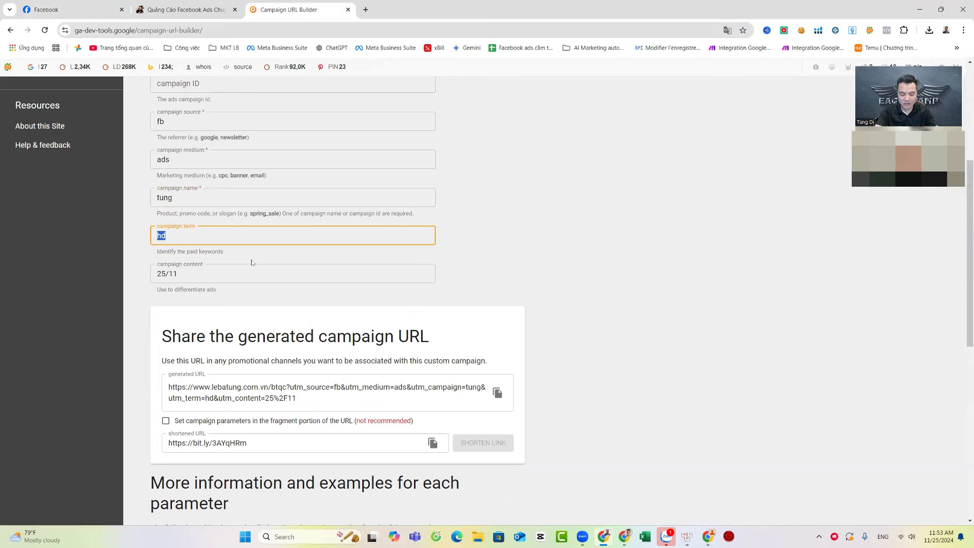
pyautogui.moveTo(186, 274); pyautogui.dragTo(151, 278)
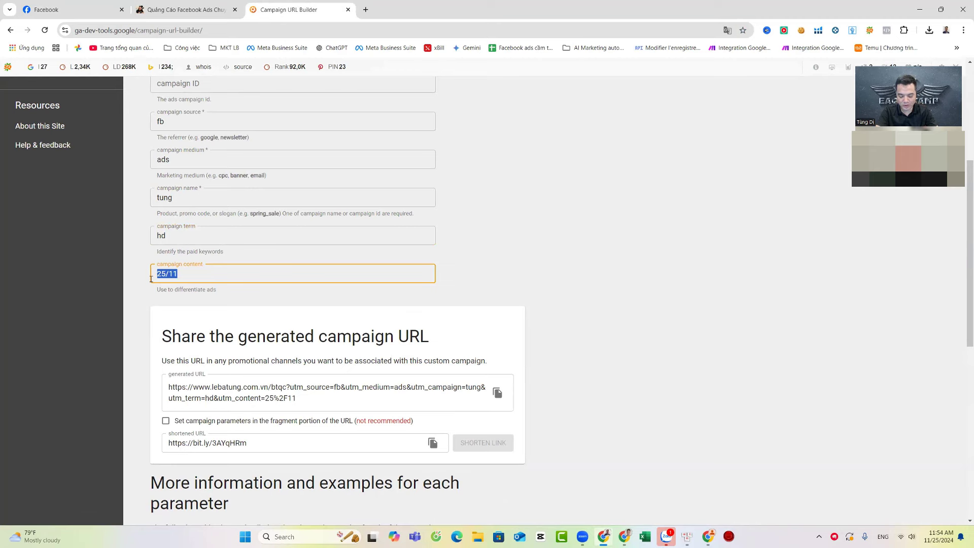
pyautogui.write('m')
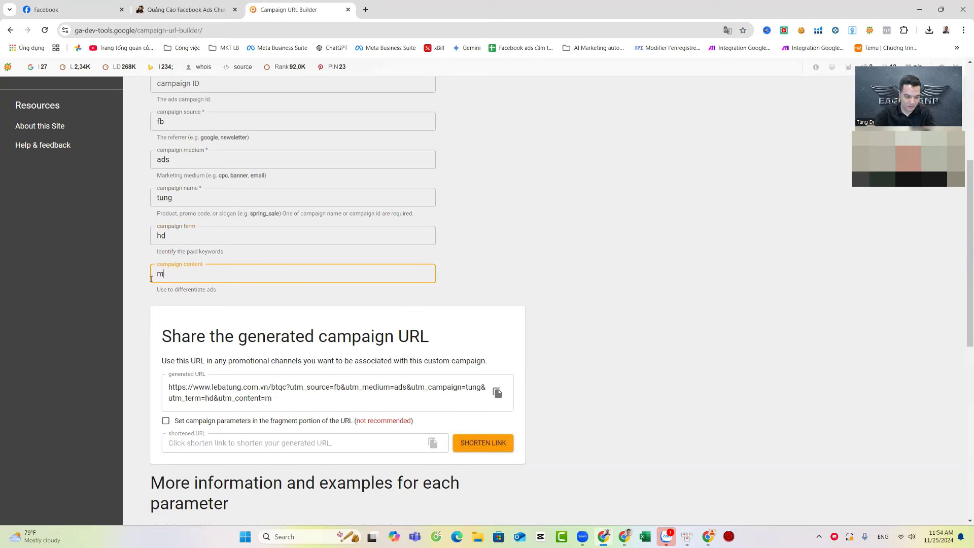
pyautogui.doubleClick(168, 242)
pyautogui.write('to')
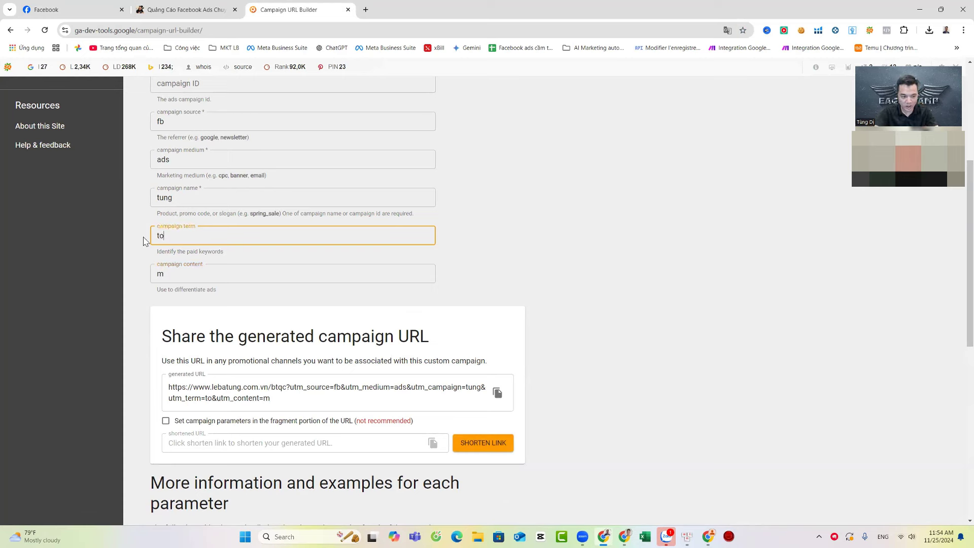
pyautogui.press('BackSpace')
pyautogui.press('BackSpace')
pyautogui.write('mota')
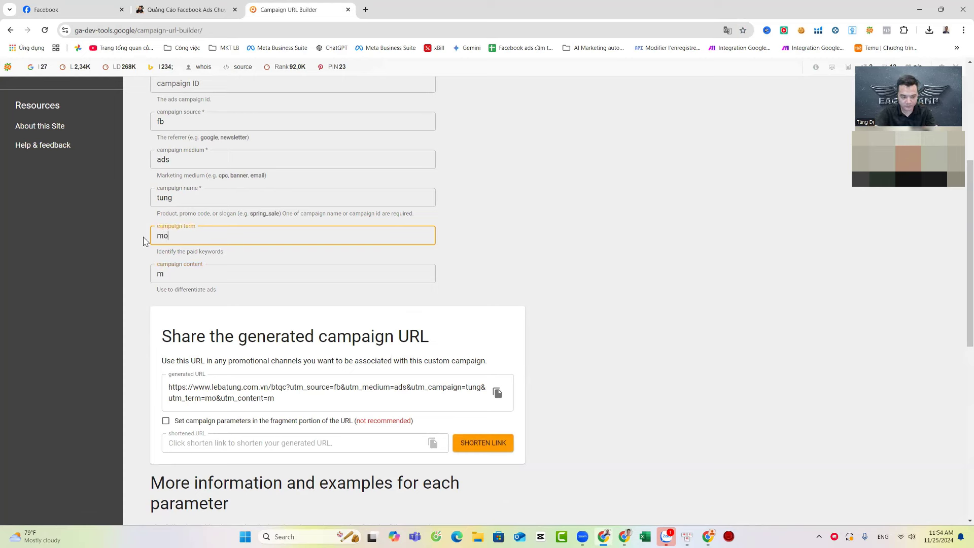
pyautogui.doubleClick(160, 274)
pyautogui.write('c')
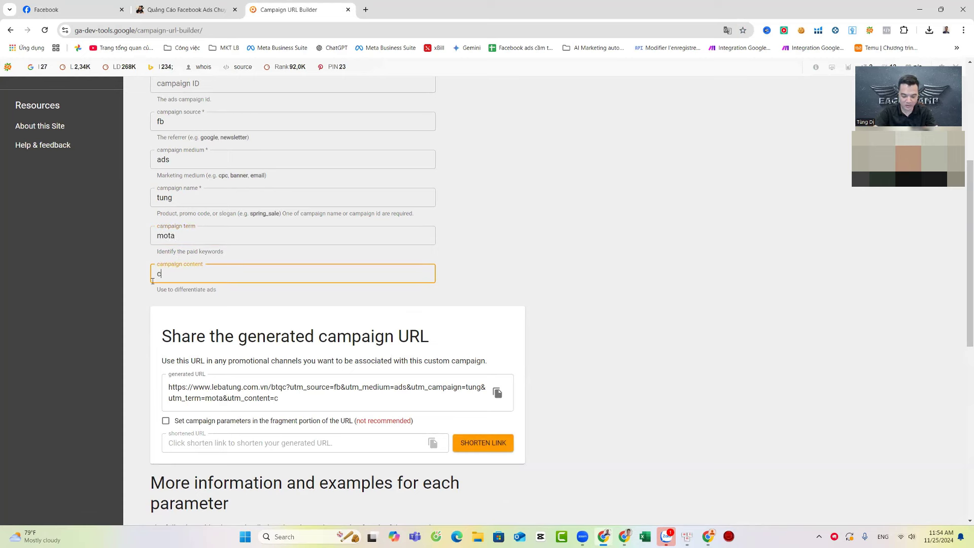
pyautogui.write('onten')
# Replace the bit.ly link in the Facebook post draft with a newly shortened version of the updated campaign URL
pyautogui.click(446, 318)
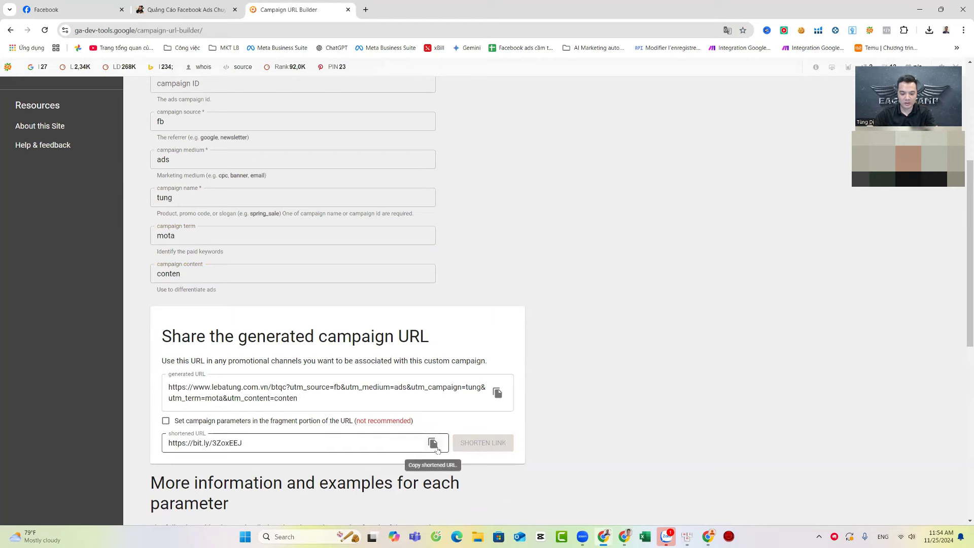
pyautogui.click(433, 442)
pyautogui.click(116, 9)
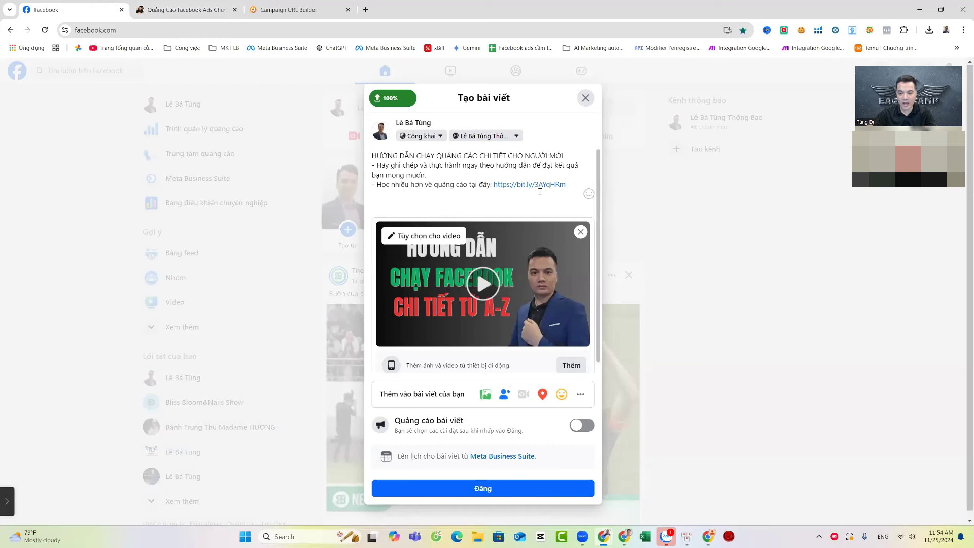
pyautogui.moveTo(576, 184); pyautogui.dragTo(498, 184)
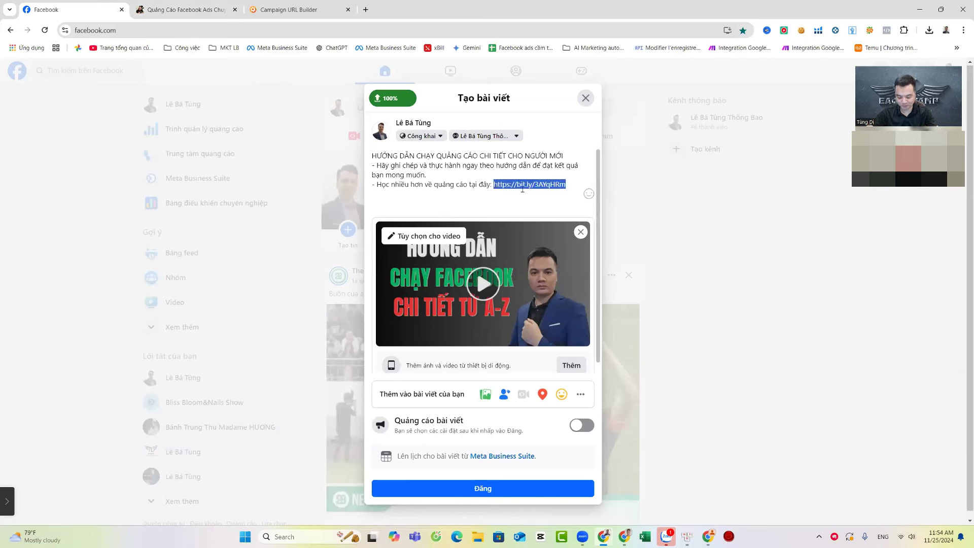
pyautogui.hotkey('ctrl', 'v')
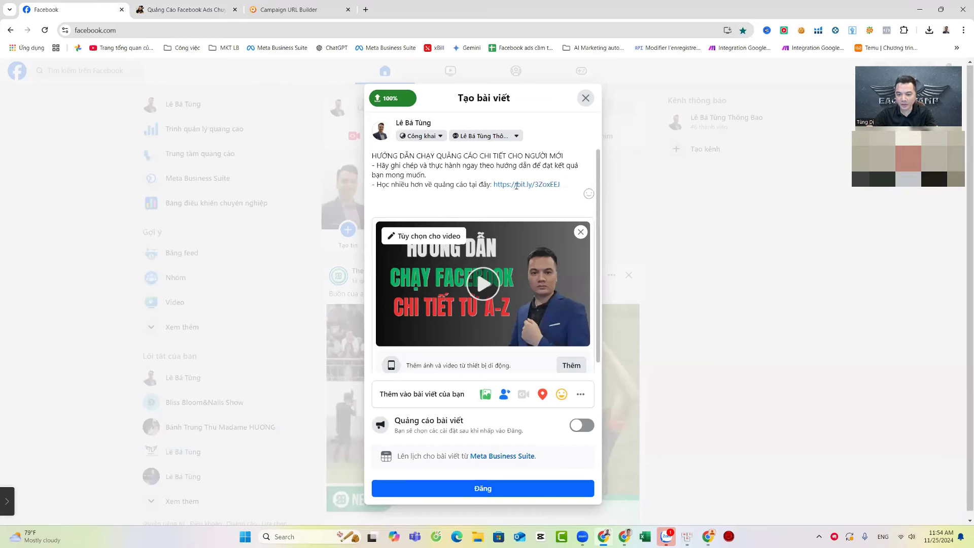
# Duplicate the "Học nhiều hơn về quảng cáo tại đây" line with its link below itself, and remove the original line's leading dash
pyautogui.moveTo(561, 184); pyautogui.dragTo(375, 187)
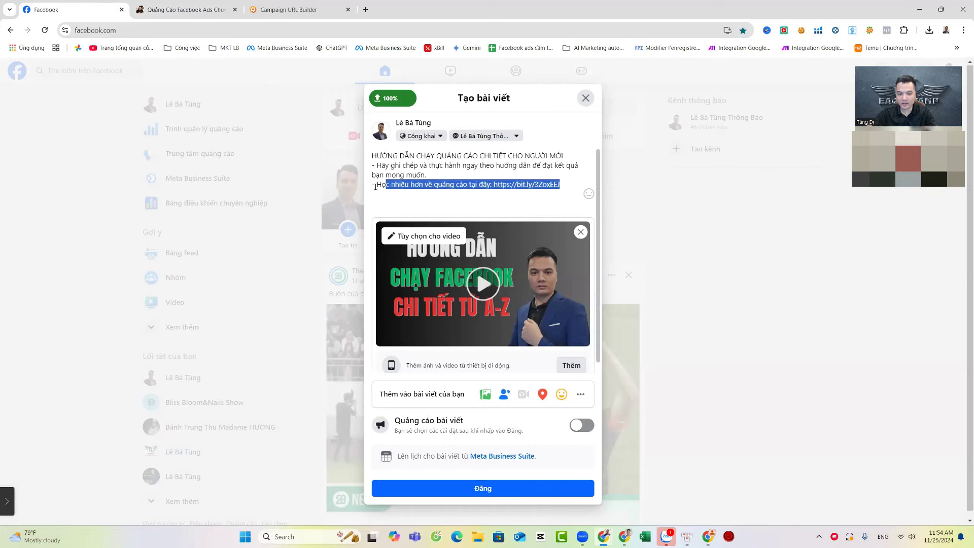
pyautogui.click(565, 185)
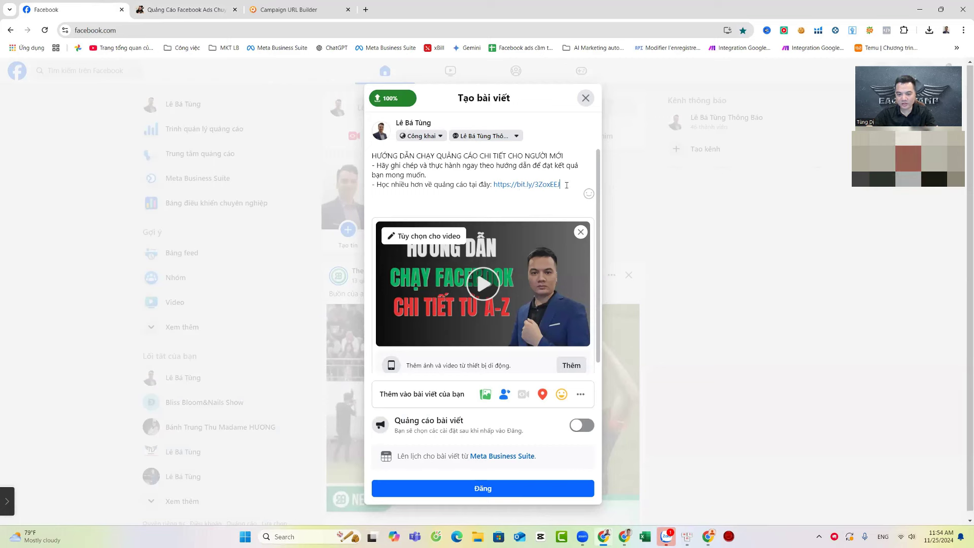
pyautogui.press('Return')
pyautogui.hotkey('ctrl', 'v')
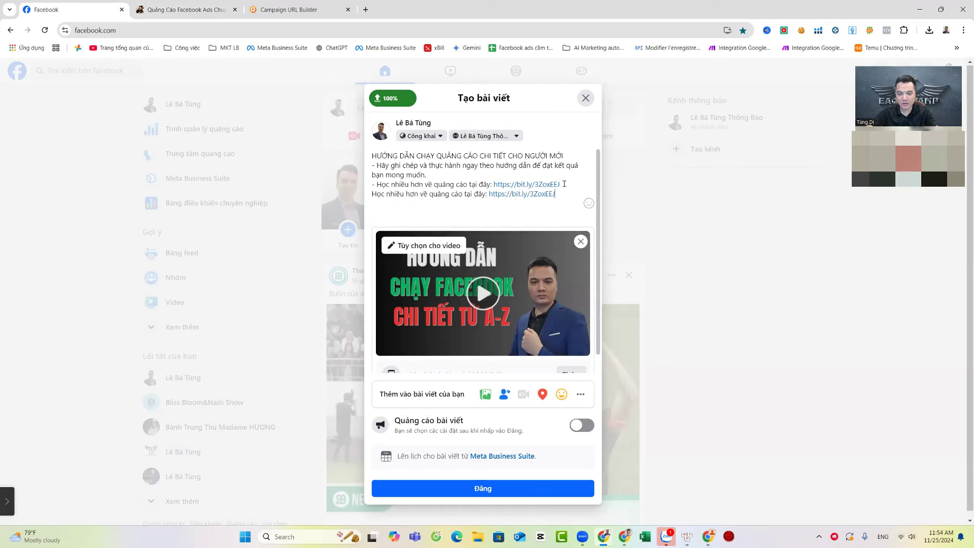
pyautogui.press('BackSpace')
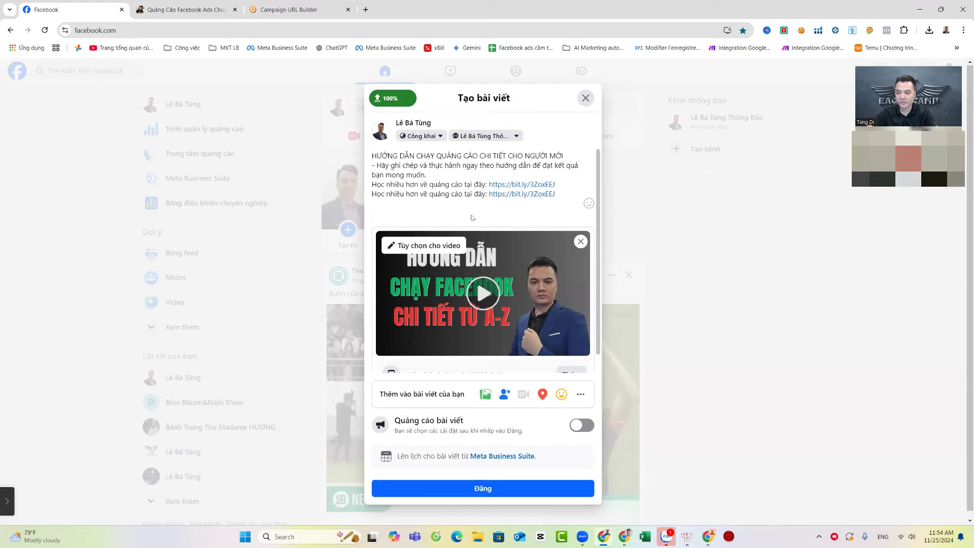
# Check the post text with its two bit.ly link lines, publish the video post, and reload the Facebook home page
pyautogui.scroll(-2, 507, 263)
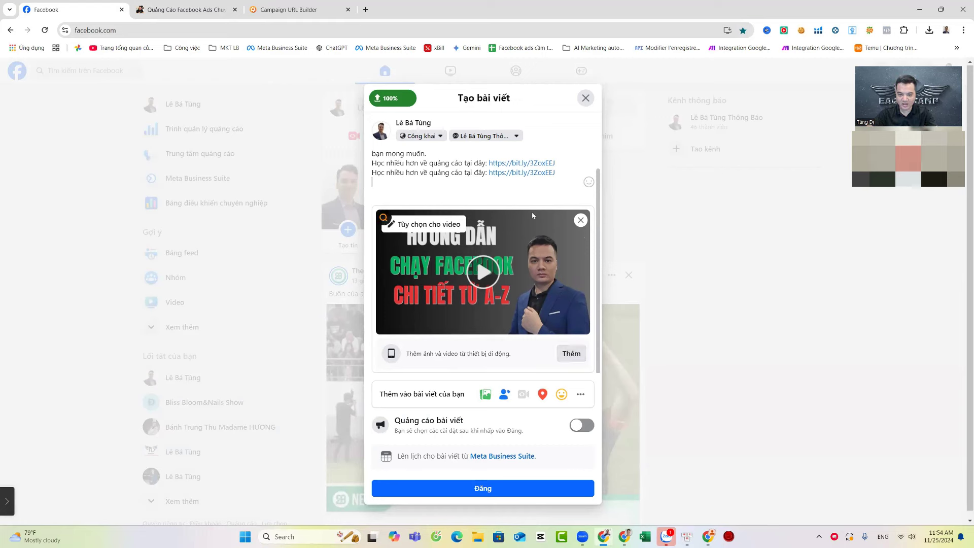
pyautogui.scroll(2, 509, 187)
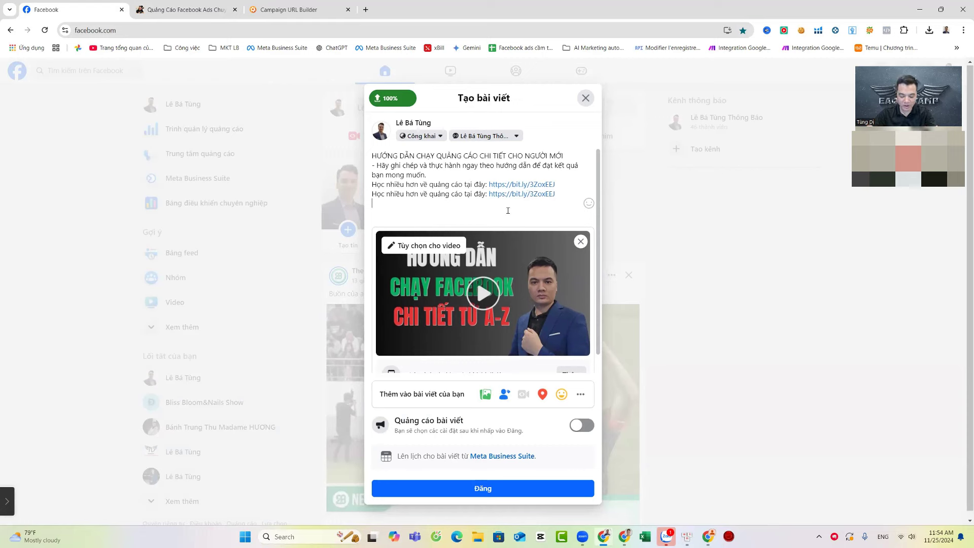
pyautogui.click(509, 201)
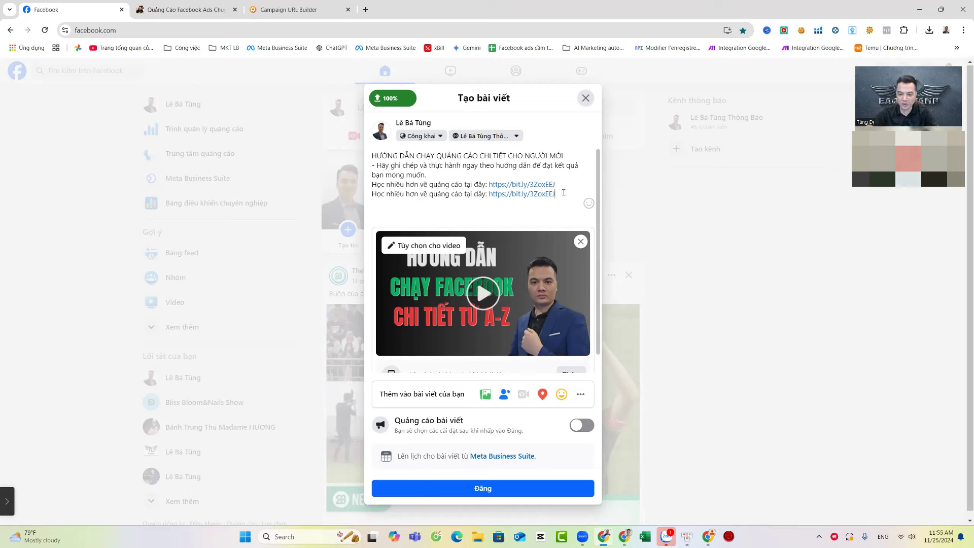
pyautogui.moveTo(562, 197); pyautogui.dragTo(375, 184)
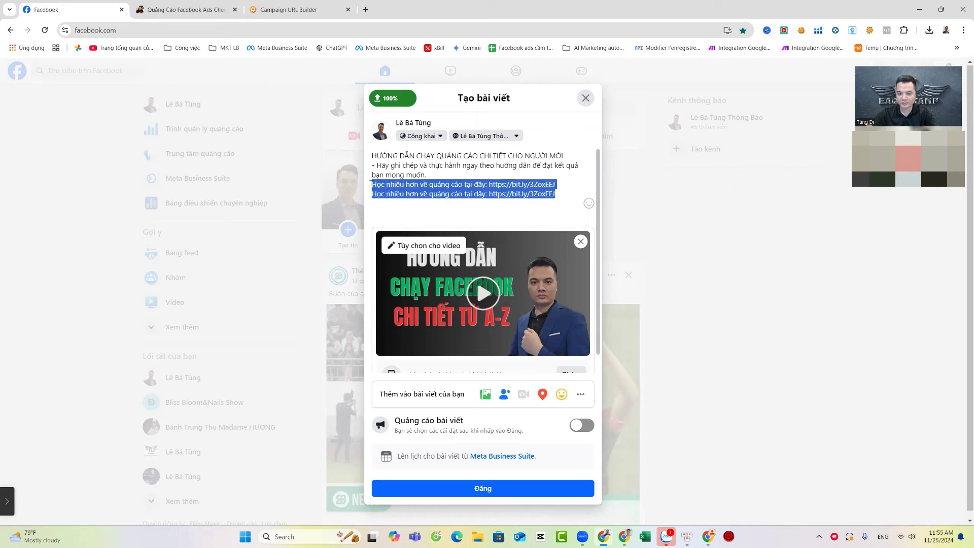
pyautogui.click(507, 215)
pyautogui.scroll(-1, 510, 216)
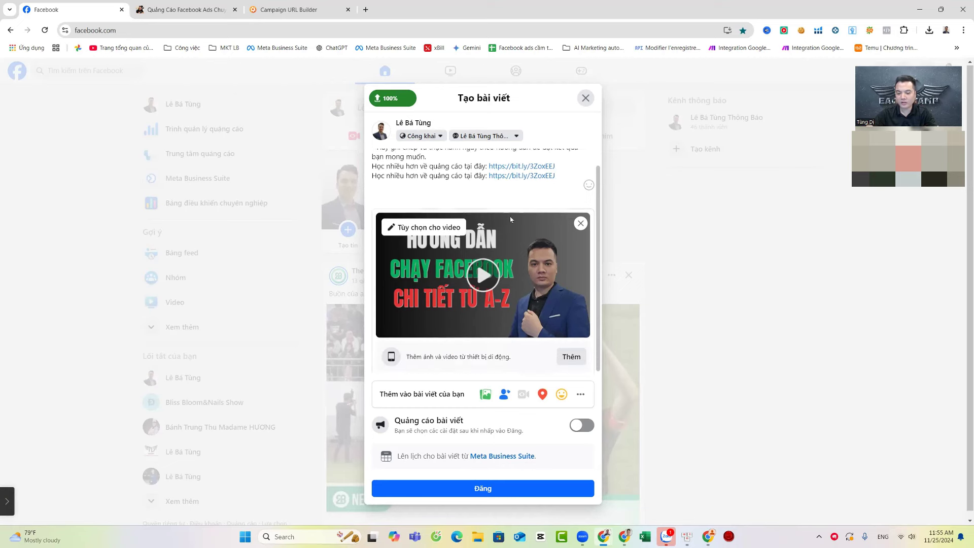
pyautogui.click(507, 488)
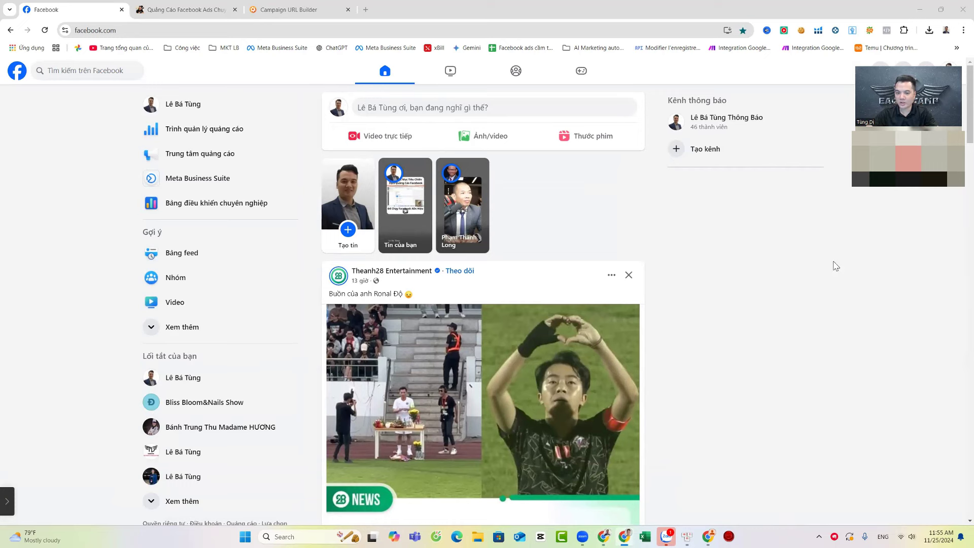
pyautogui.click(45, 30)
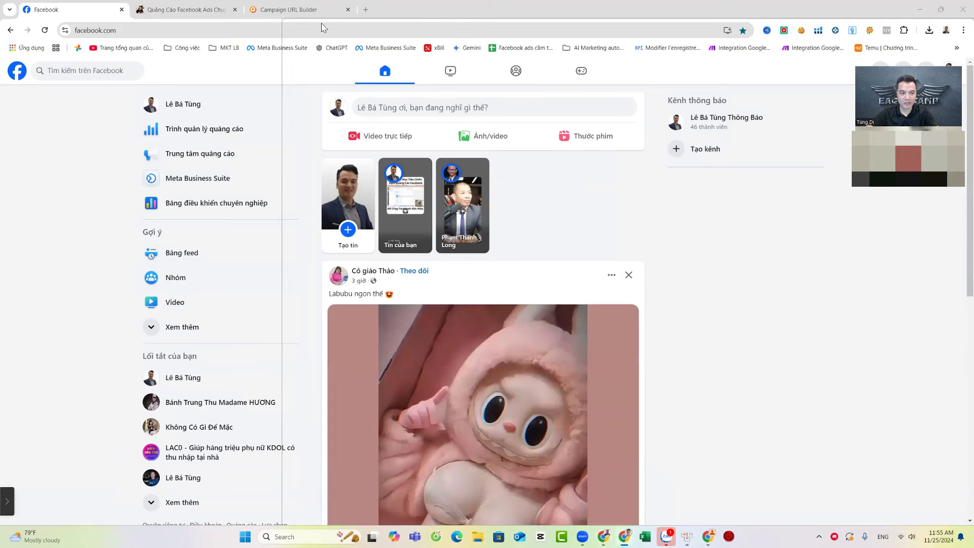
# Switch to Meta Ads Manager and create a new campaign with the Sales objective and the manual setup "Chiến dịch doanh số thủ công"
pyautogui.moveTo(321, 27); pyautogui.dragTo(50, 1)
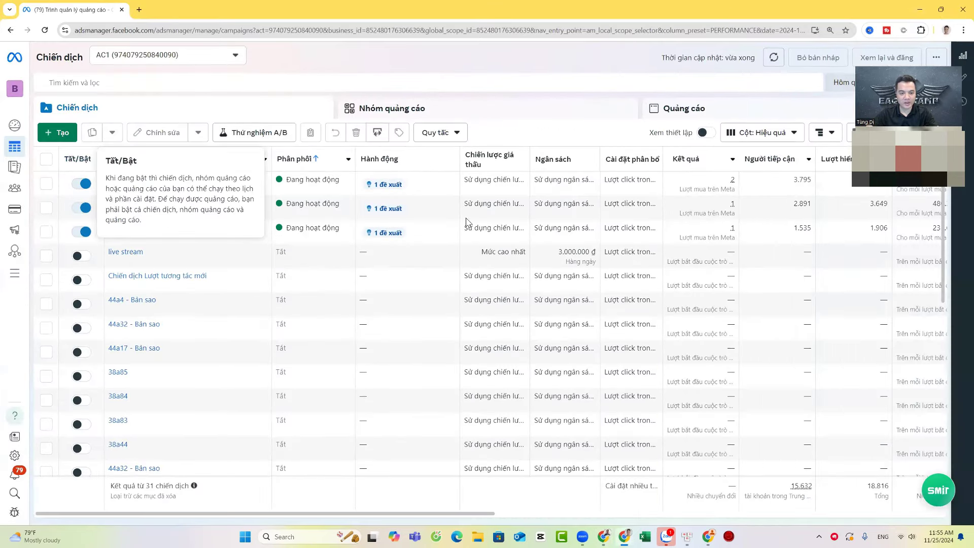
pyautogui.click(58, 134)
pyautogui.click(413, 320)
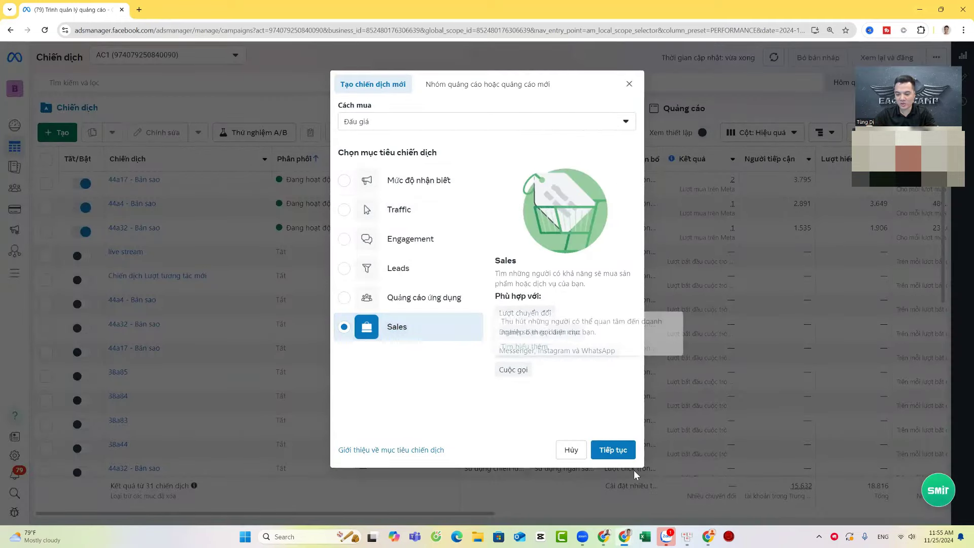
pyautogui.click(616, 450)
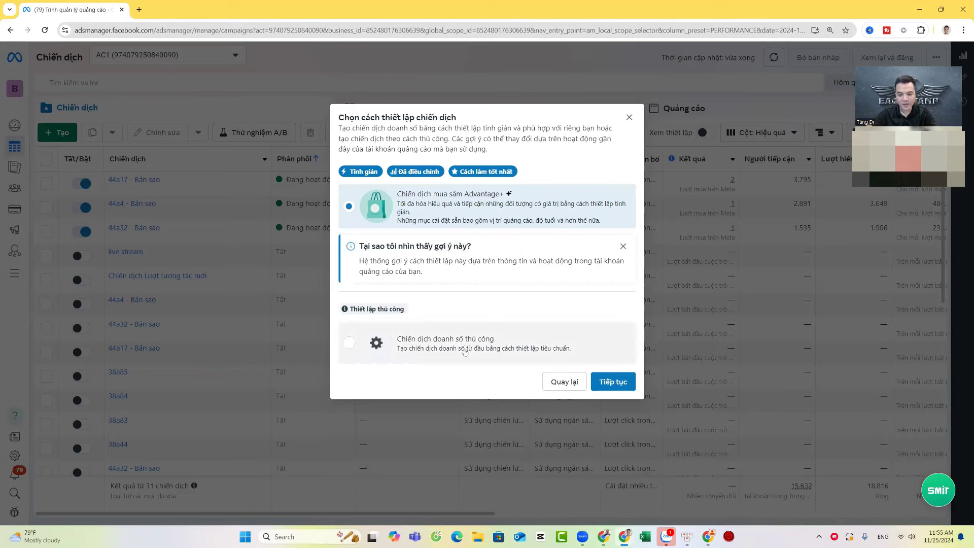
pyautogui.click(464, 350)
pyautogui.click(619, 383)
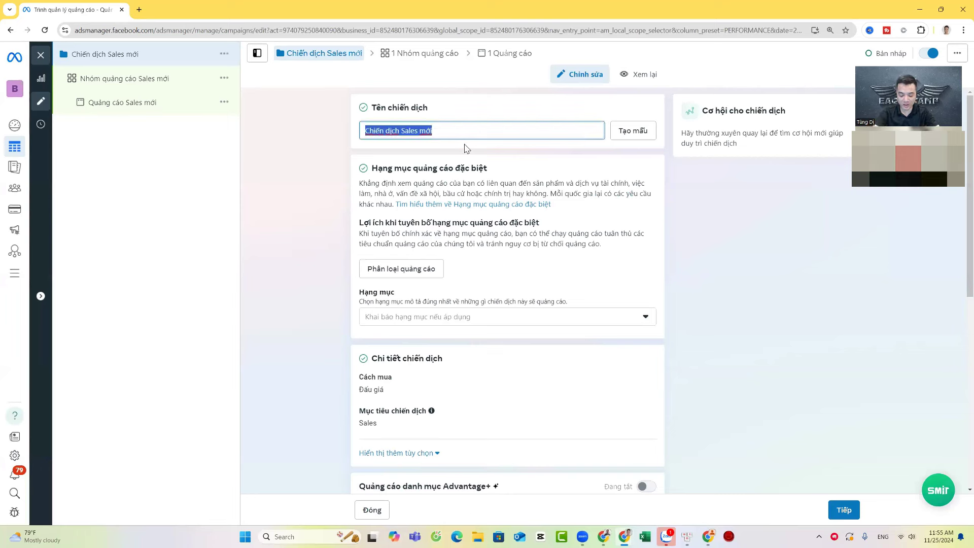
# Name the new campaign "Hướng Dẫn Qc"
pyautogui.write('Hướng ')
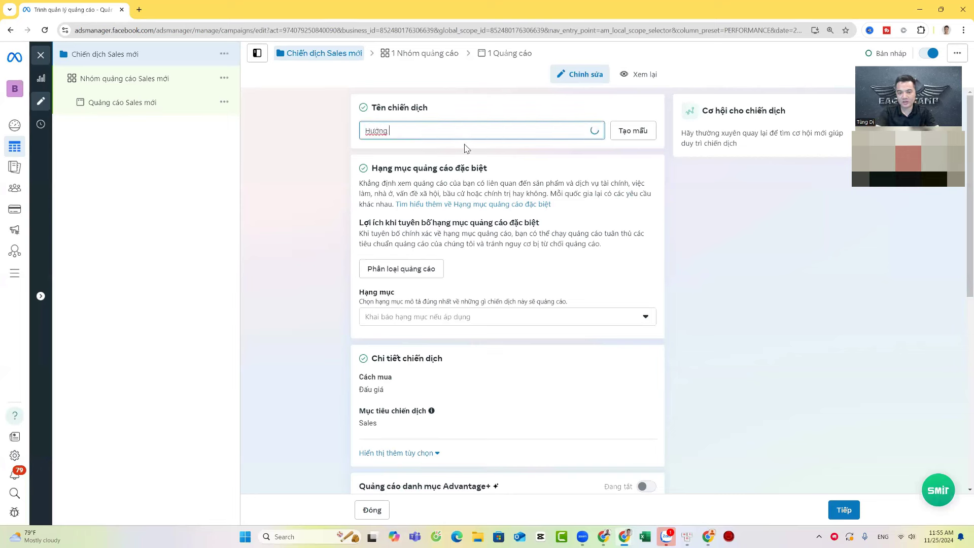
pyautogui.write('Dẫn Qc')
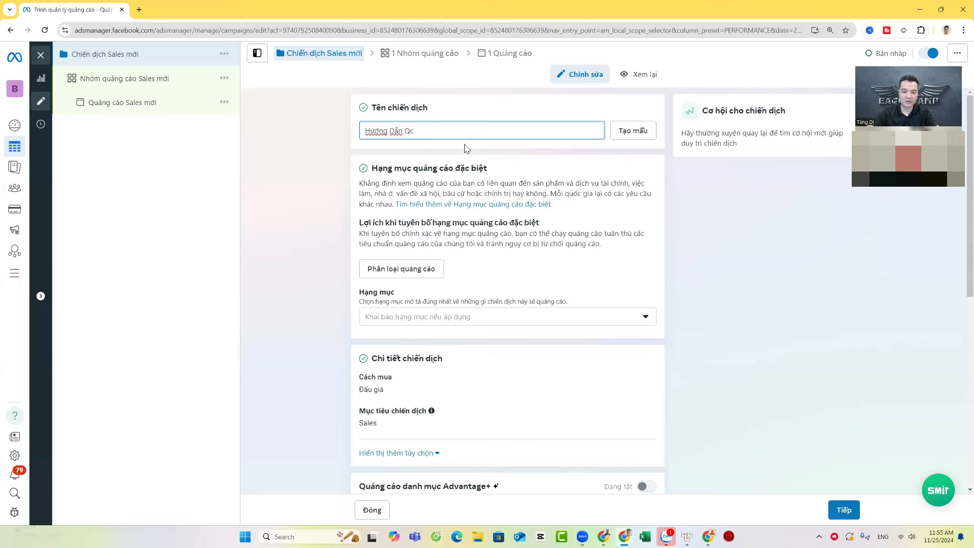
pyautogui.click(295, 203)
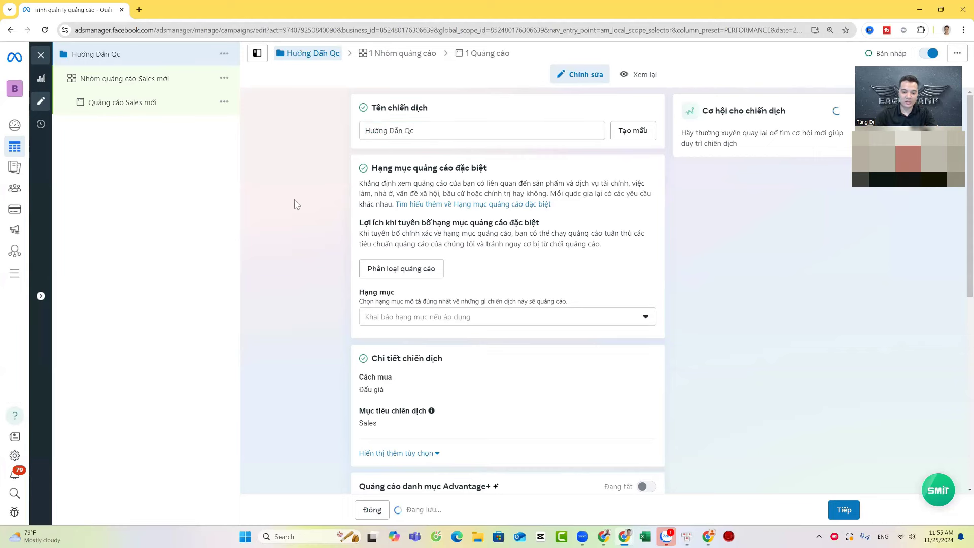
# Open the campaign's ad set and rename it "Kinh Doanh - 25- 34 - VN"
pyautogui.click(412, 53)
pyautogui.click(474, 130)
pyautogui.hotkey('ctrl', 'a')
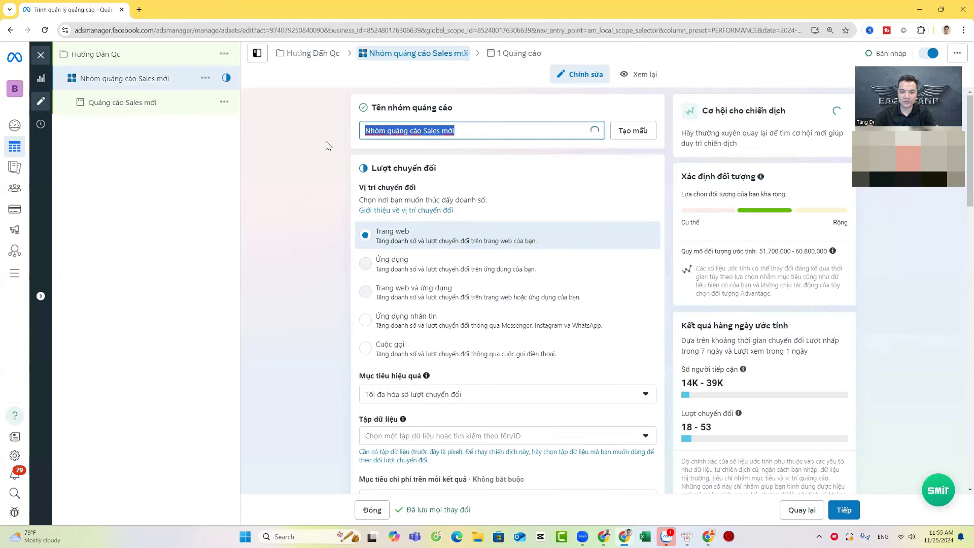
pyautogui.write('K')
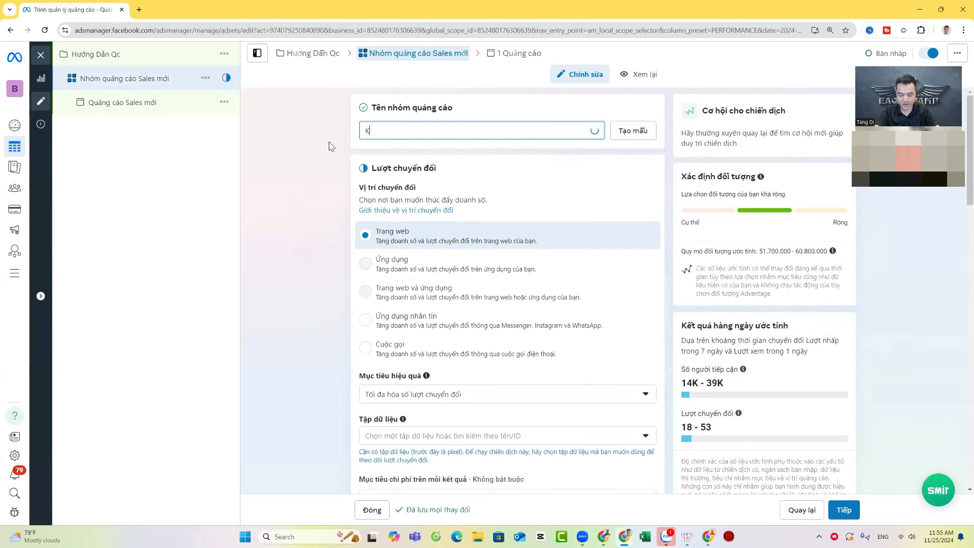
pyautogui.write('inh Doanh - 25-')
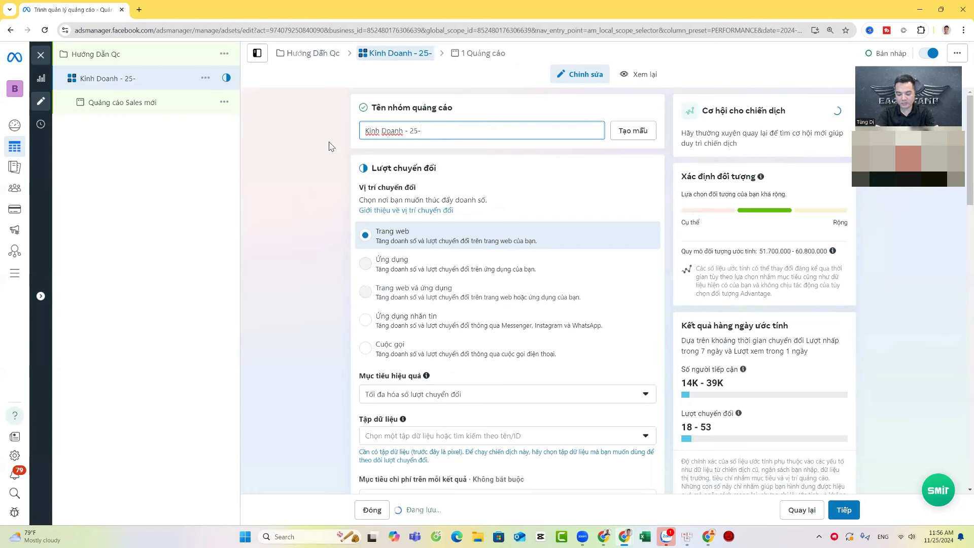
pyautogui.write(' 34')
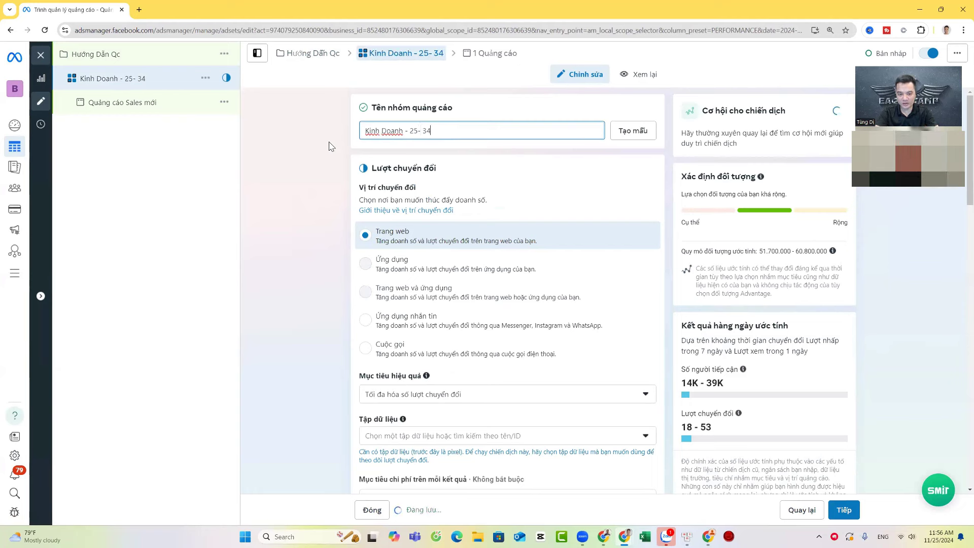
pyautogui.write(' - VN')
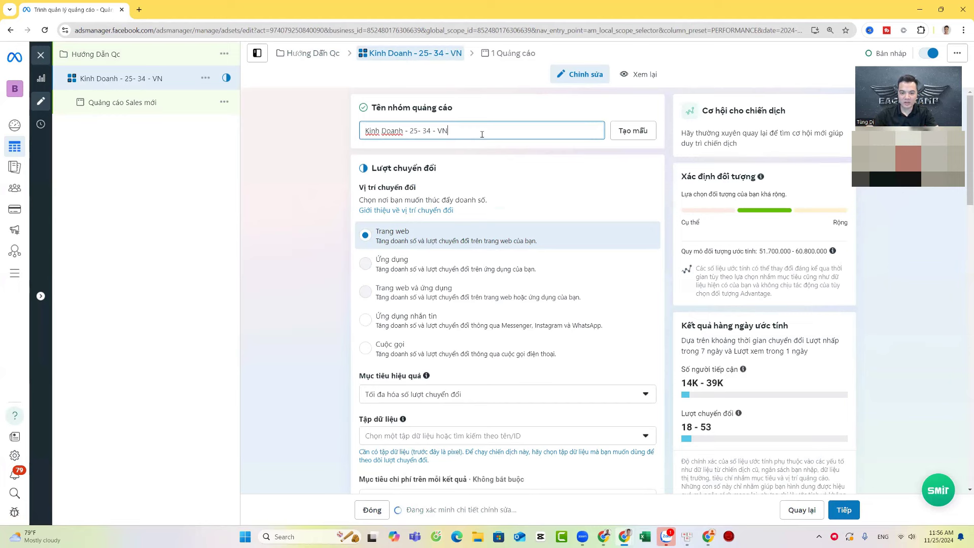
pyautogui.moveTo(479, 131); pyautogui.dragTo(339, 139)
pyautogui.click(330, 215)
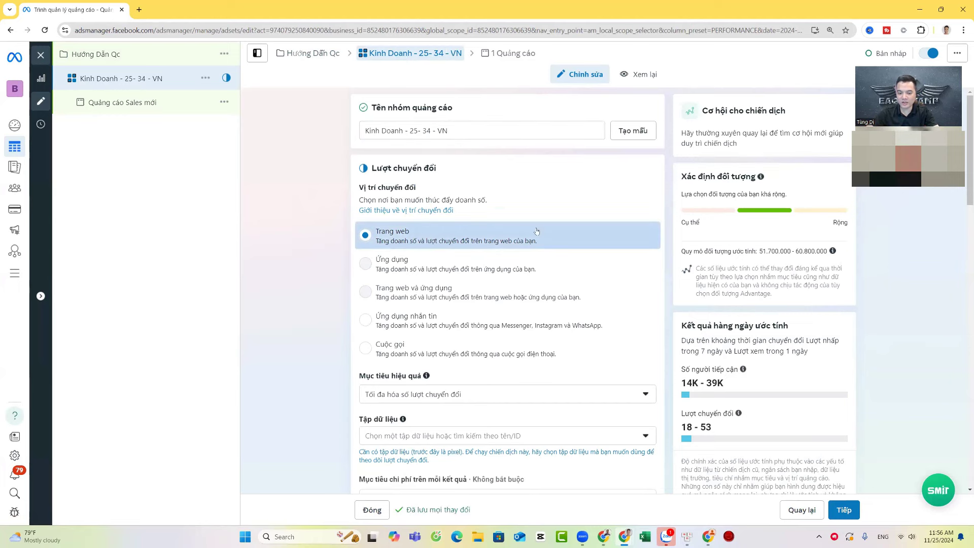
# Go through the ad set's performance goal options and choose "Tối đa hóa số lượt chuyển đổi"
pyautogui.scroll(-4, 572, 176)
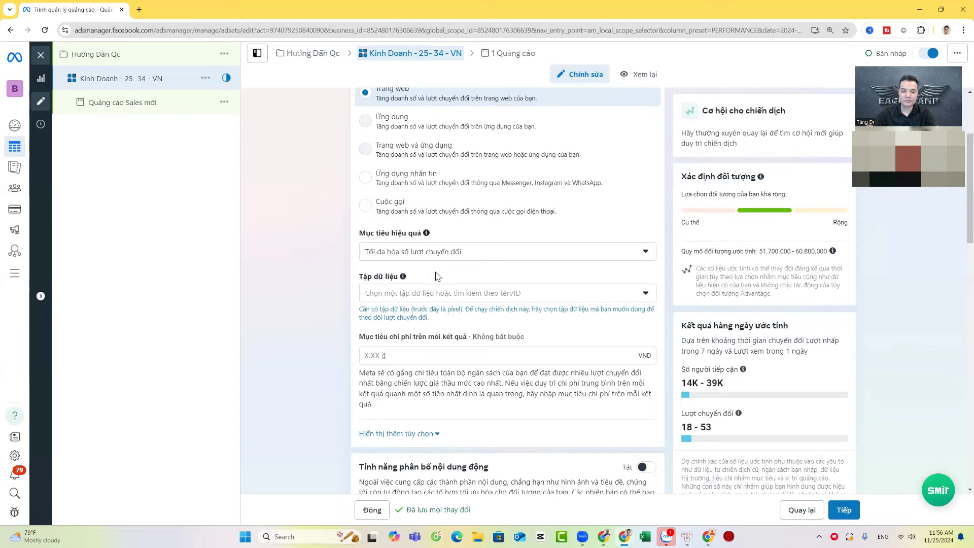
pyautogui.moveTo(389, 189); pyautogui.dragTo(507, 206)
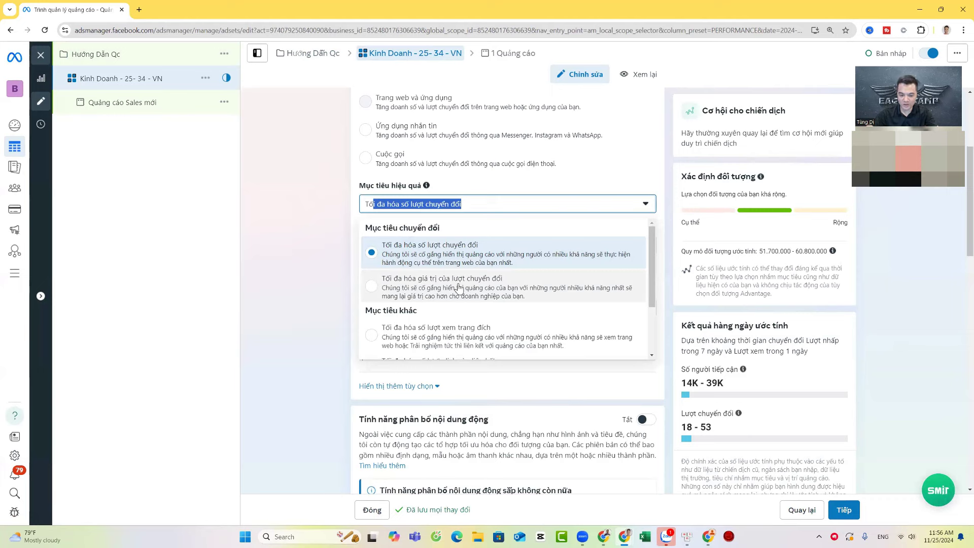
pyautogui.scroll(-2, 459, 287)
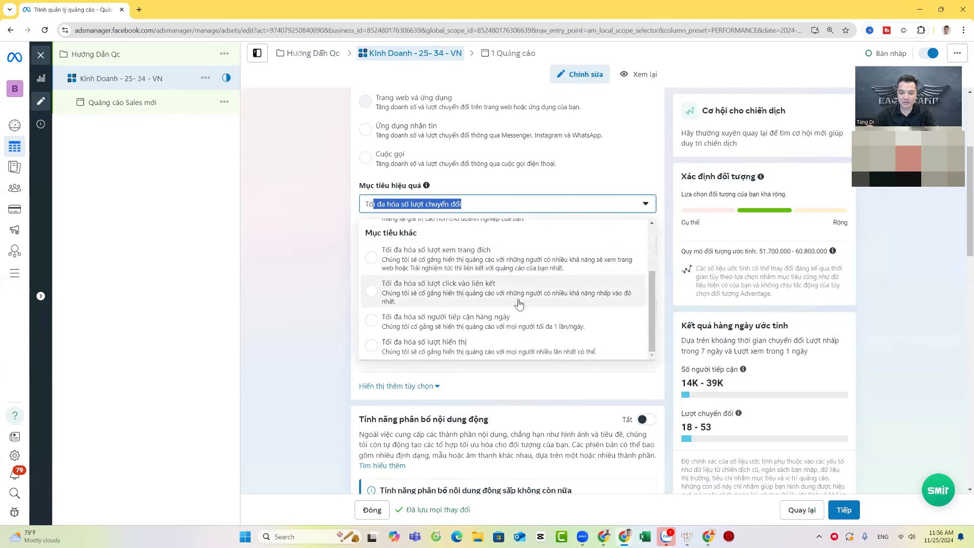
pyautogui.scroll(2, 460, 258)
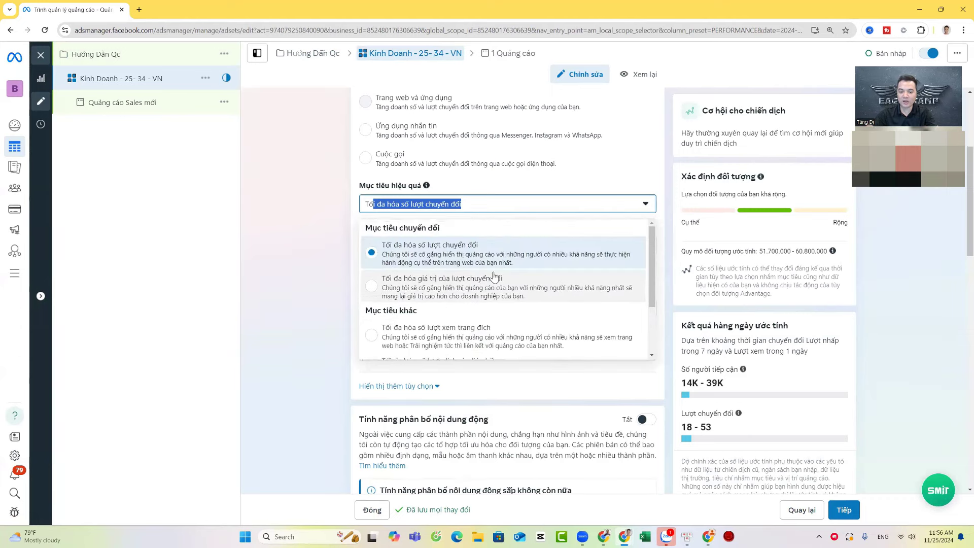
pyautogui.scroll(-2, 460, 258)
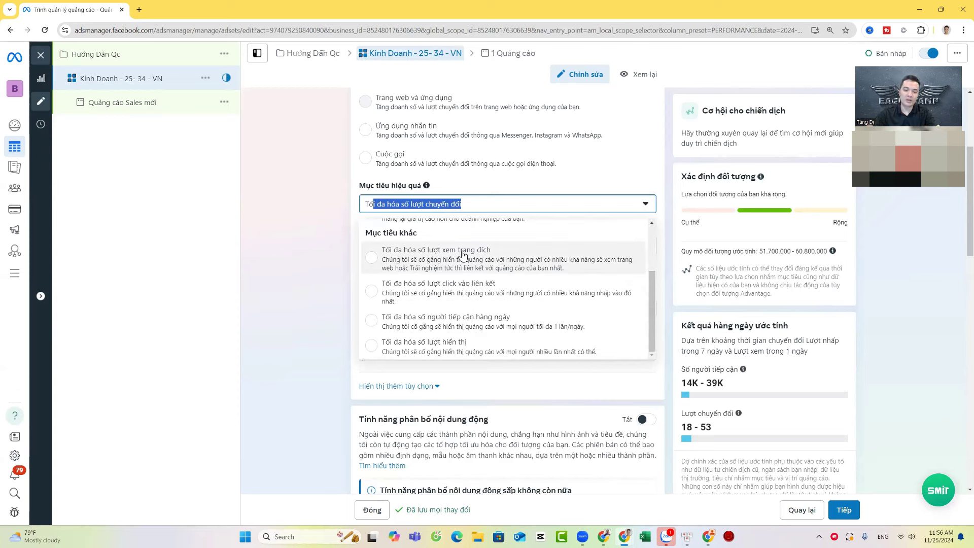
pyautogui.scroll(1, 480, 276)
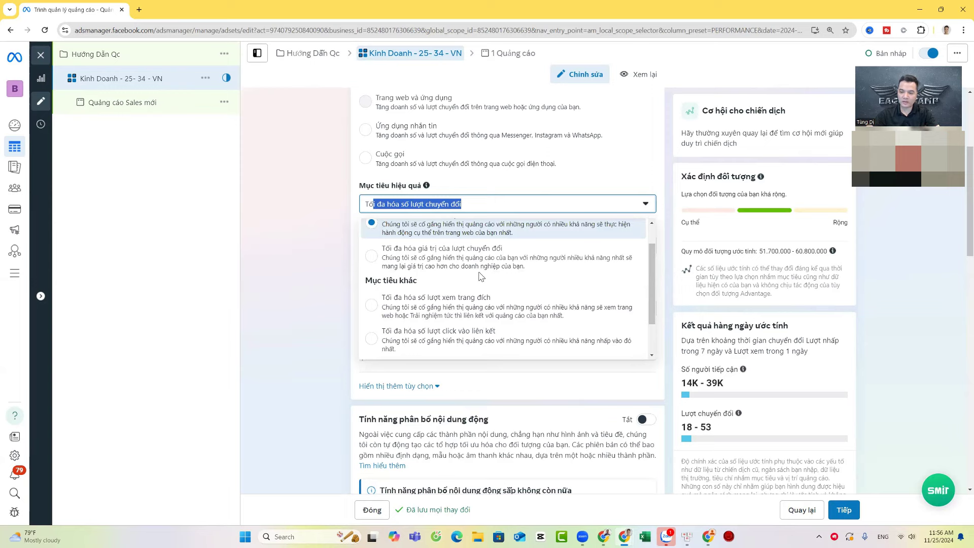
pyautogui.scroll(1, 480, 276)
pyautogui.click(496, 252)
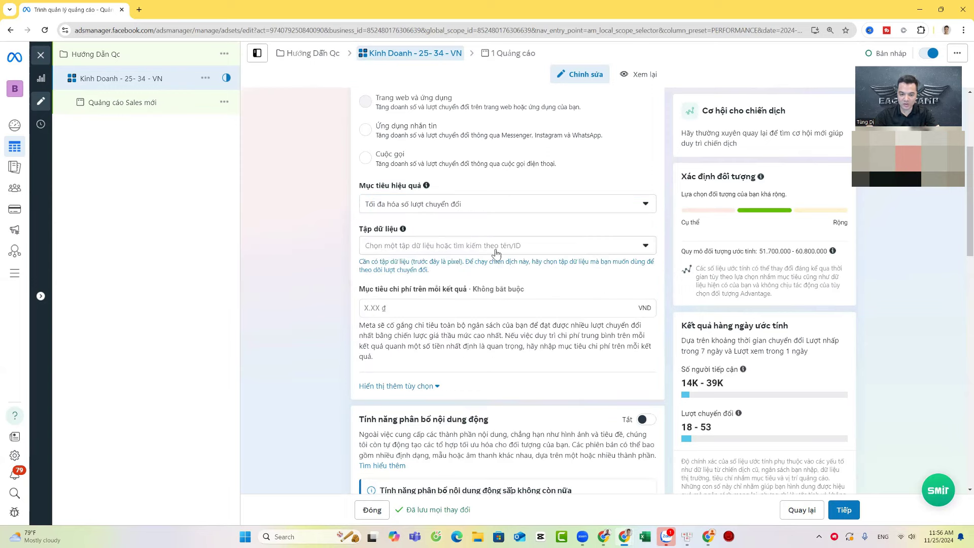
# Select the dataset ac1 and the conversion event "Hoàn tất đăng ký" for the ad set
pyautogui.click(412, 247)
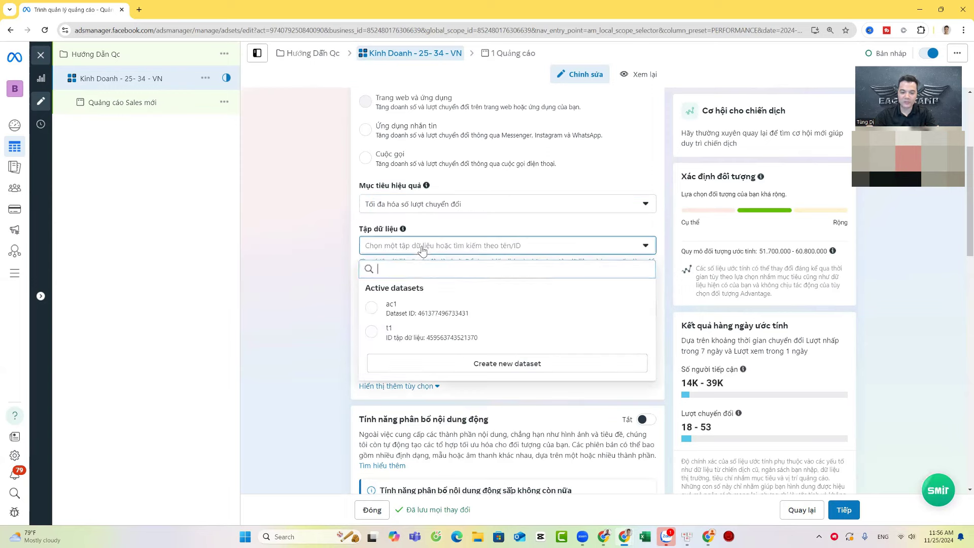
pyautogui.click(425, 310)
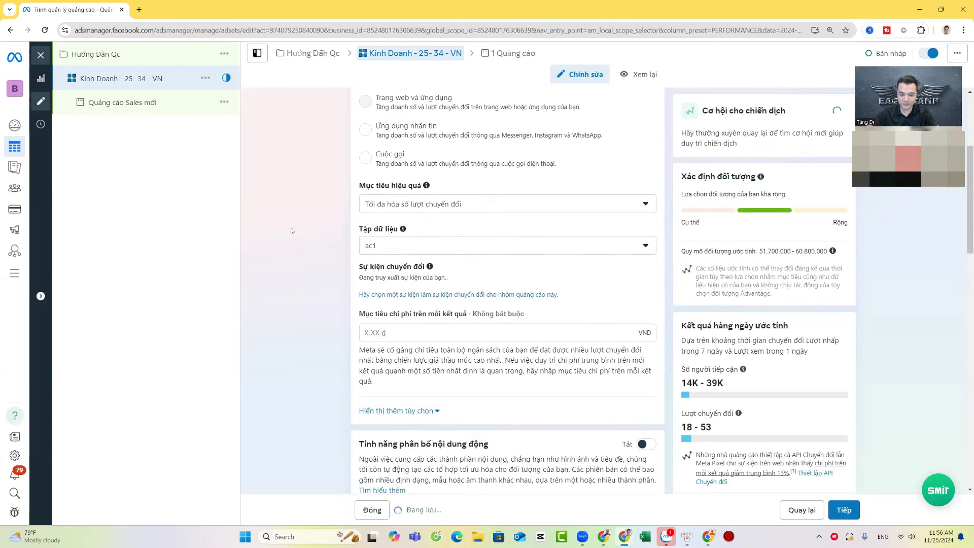
pyautogui.scroll(-1, 497, 253)
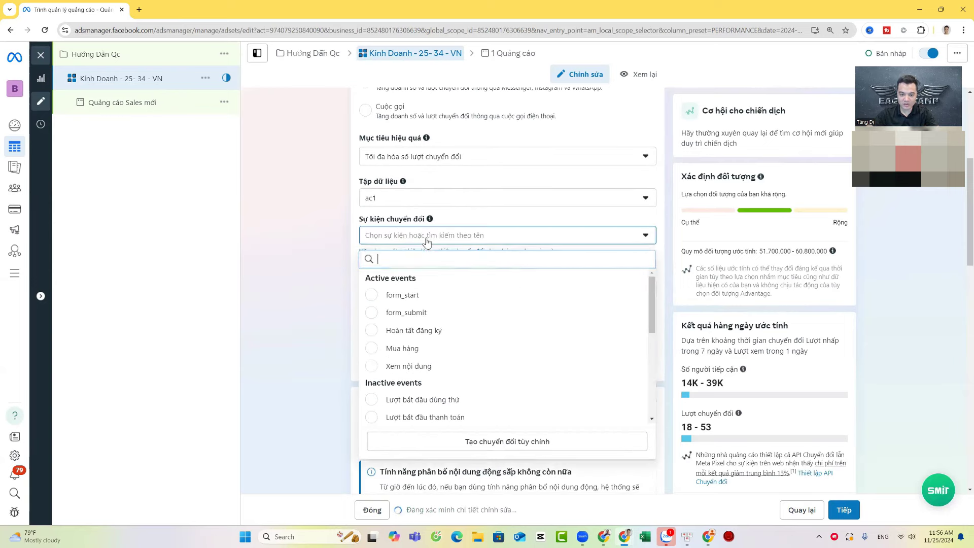
pyautogui.click(430, 331)
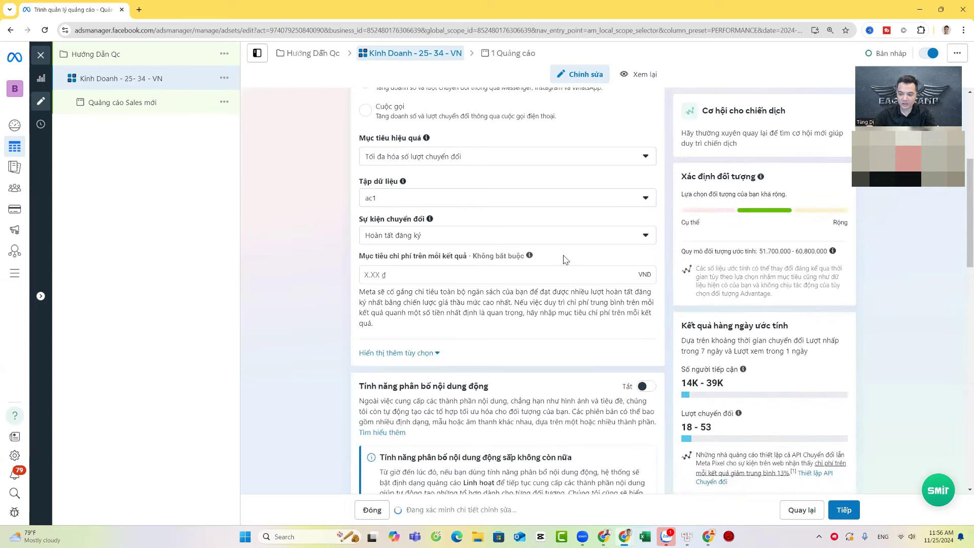
# Look over the ad set's budget and schedule settings, and open the audience location for editing
pyautogui.scroll(-10, 566, 259)
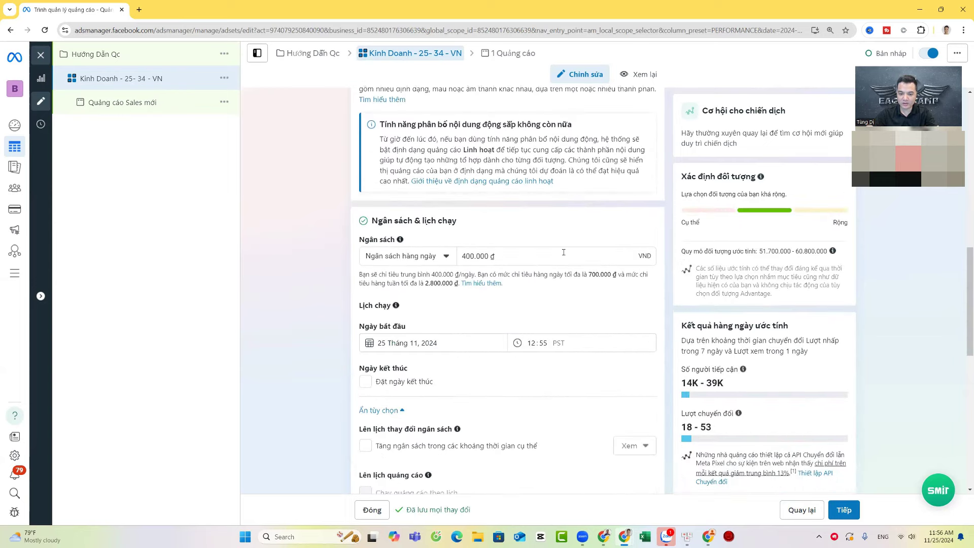
pyautogui.scroll(-2, 564, 258)
pyautogui.scroll(5, 557, 248)
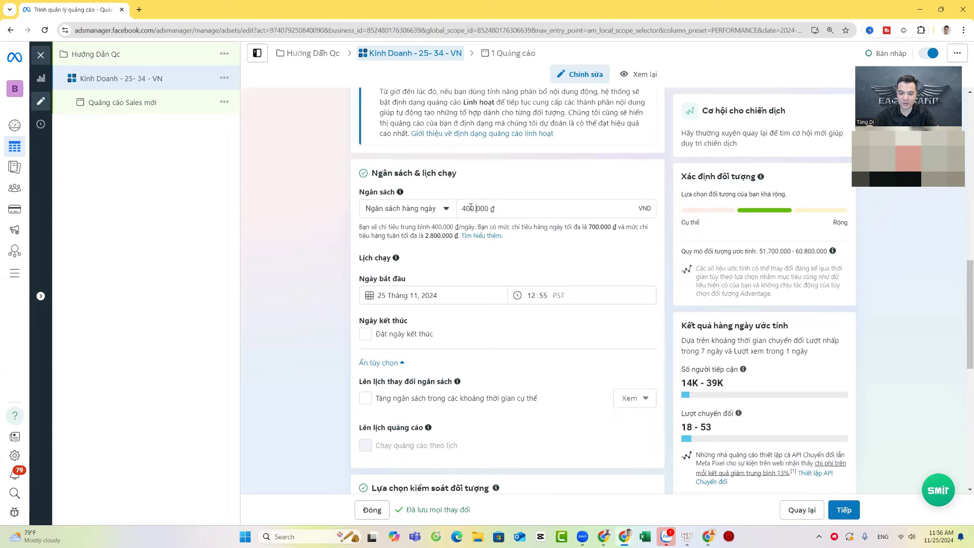
pyautogui.click(533, 209)
pyautogui.scroll(-5, 557, 228)
pyautogui.scroll(5, 547, 226)
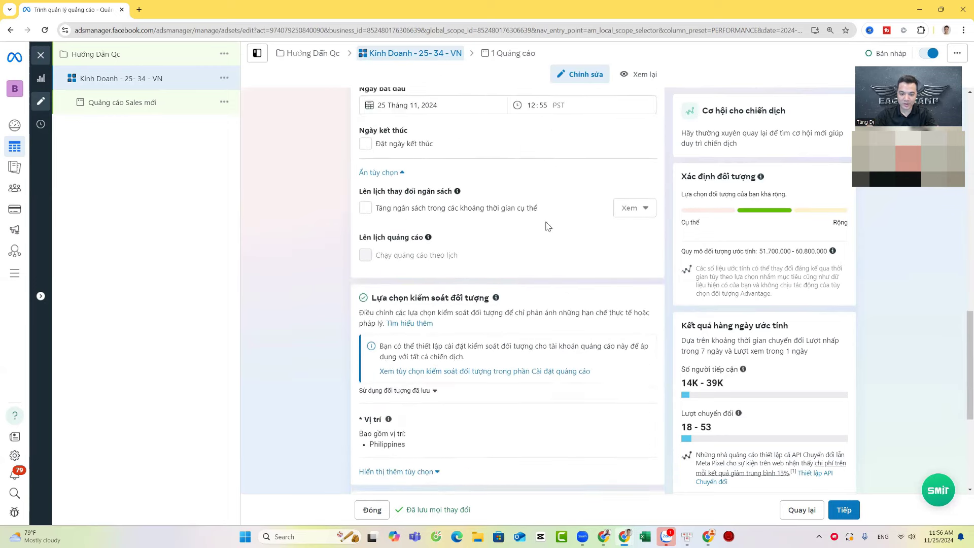
pyautogui.scroll(-6, 573, 244)
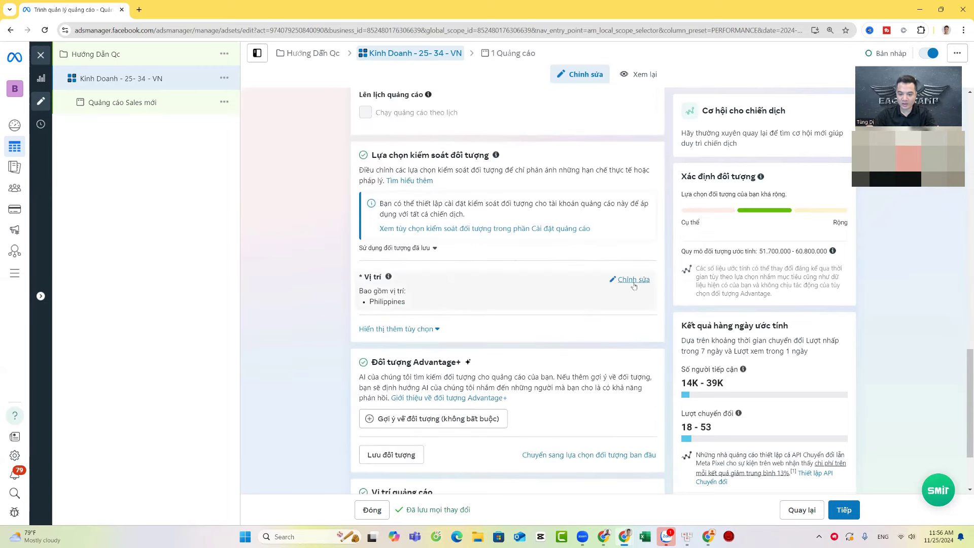
pyautogui.click(633, 279)
pyautogui.write('vie')
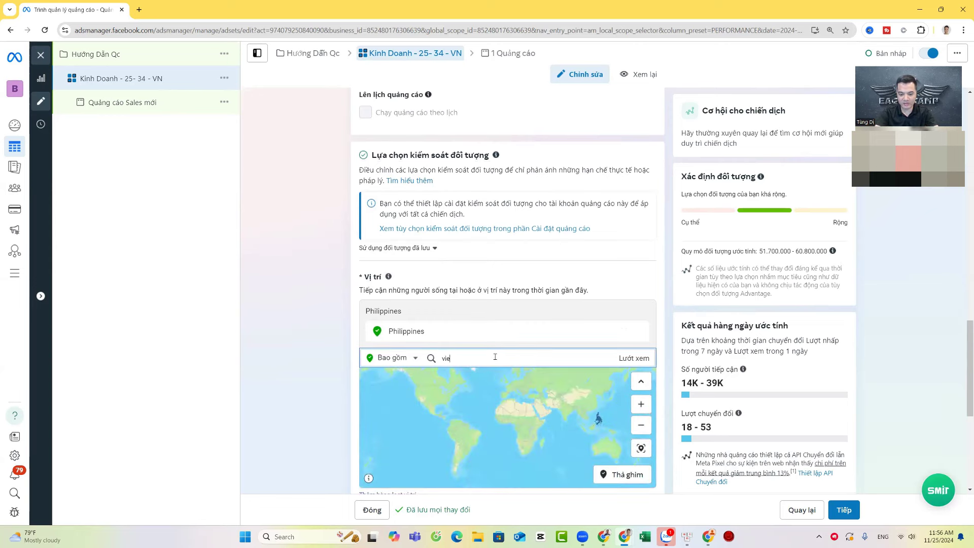
pyautogui.write('tnam')
pyautogui.click(463, 394)
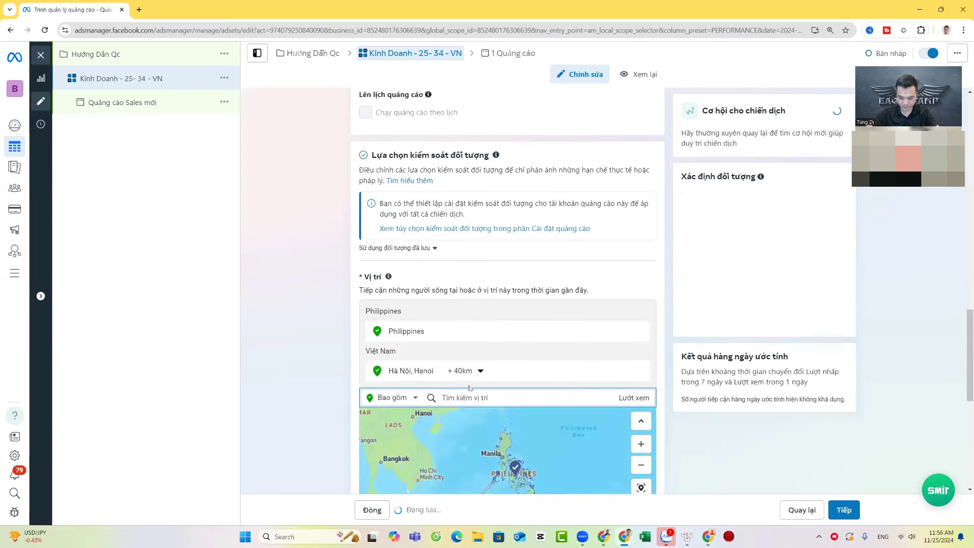
pyautogui.click(639, 371)
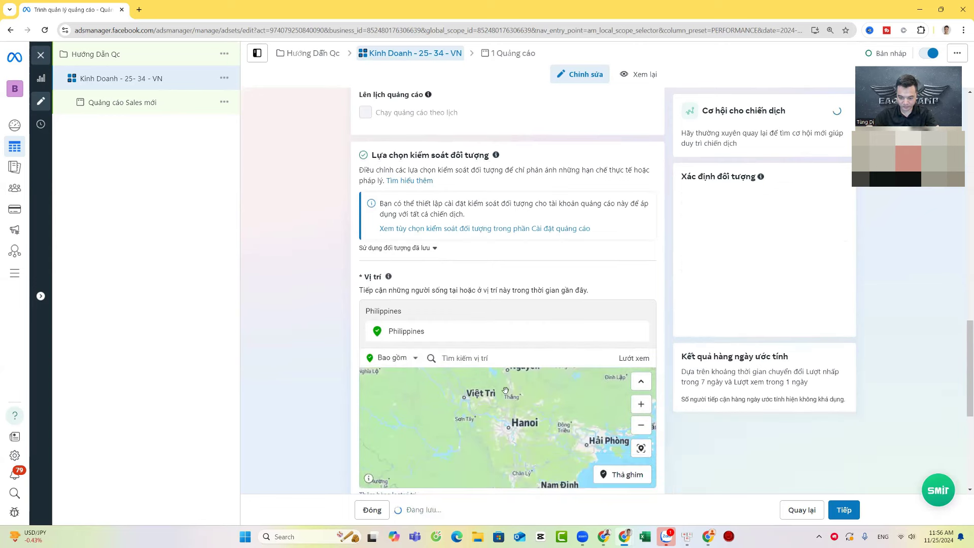
# Add the country Việt Nam to the ad set's included locations and remove Philippines
pyautogui.click(522, 360)
pyautogui.write('vietnam')
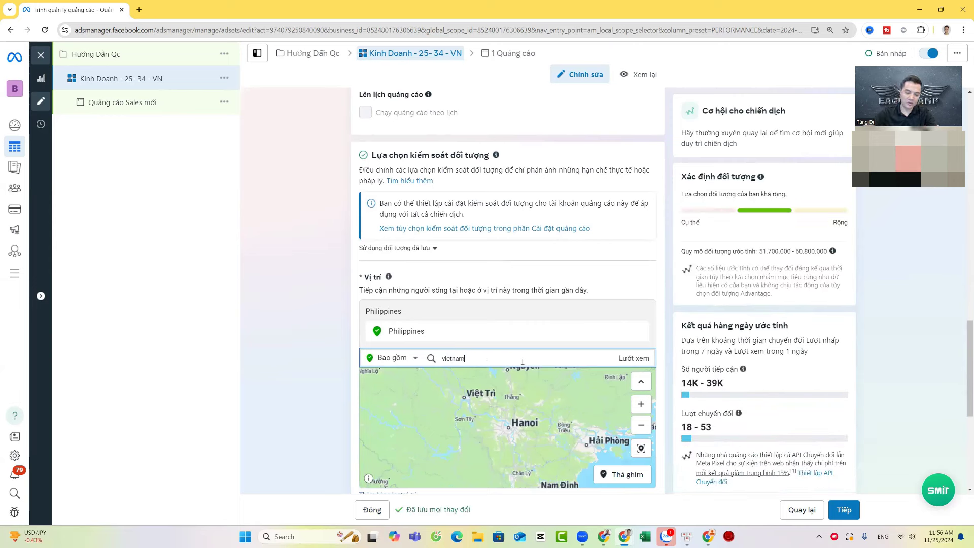
pyautogui.click(500, 386)
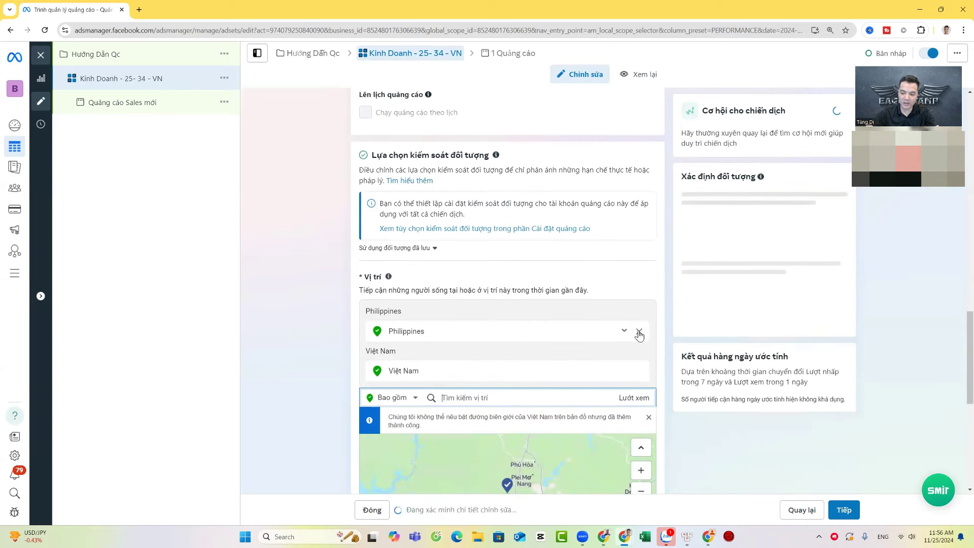
pyautogui.click(639, 331)
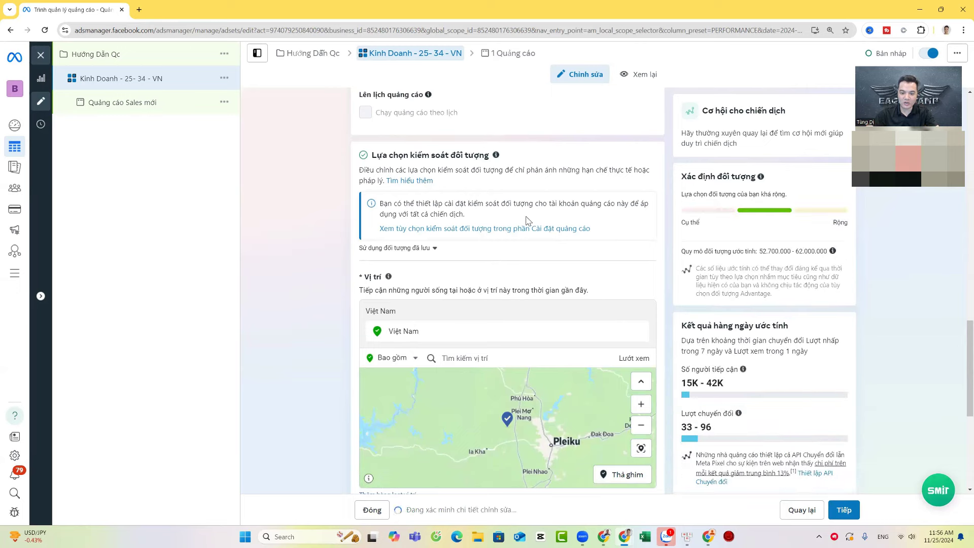
# Show the additional audience control options and set the minimum age to 25
pyautogui.scroll(-5, 564, 233)
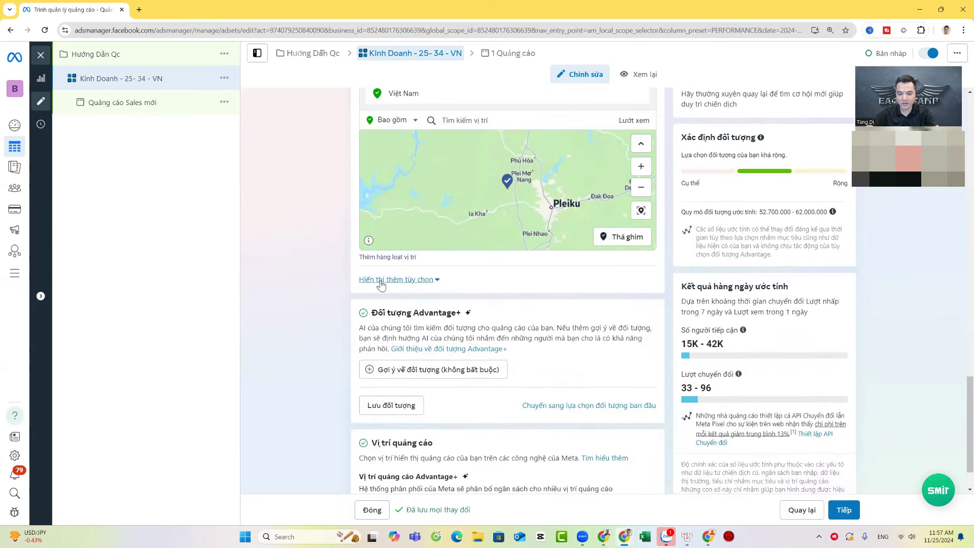
pyautogui.click(381, 280)
pyautogui.click(636, 299)
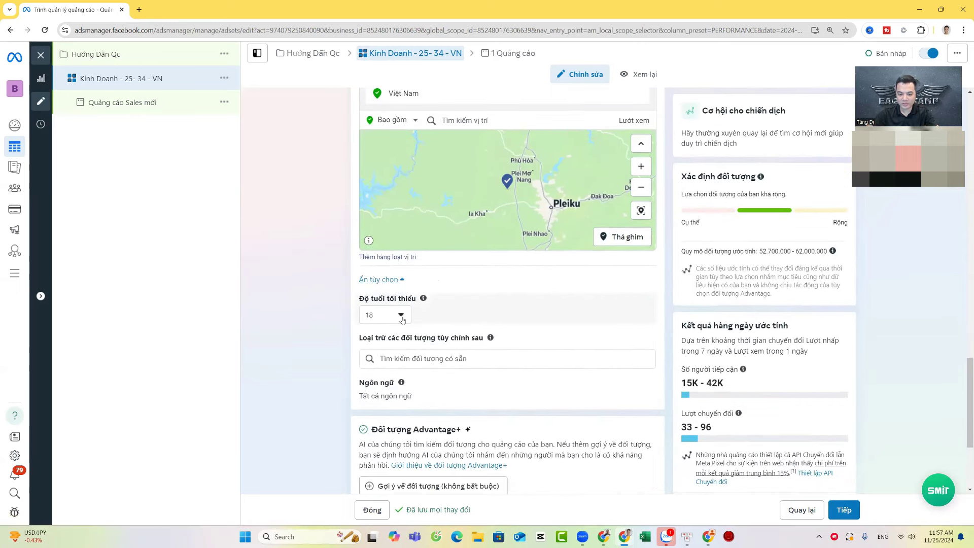
pyautogui.click(384, 315)
pyautogui.click(384, 463)
# Open the optional Advantage+ audience suggestions and set the suggested maximum age to 34
pyautogui.scroll(-3, 615, 304)
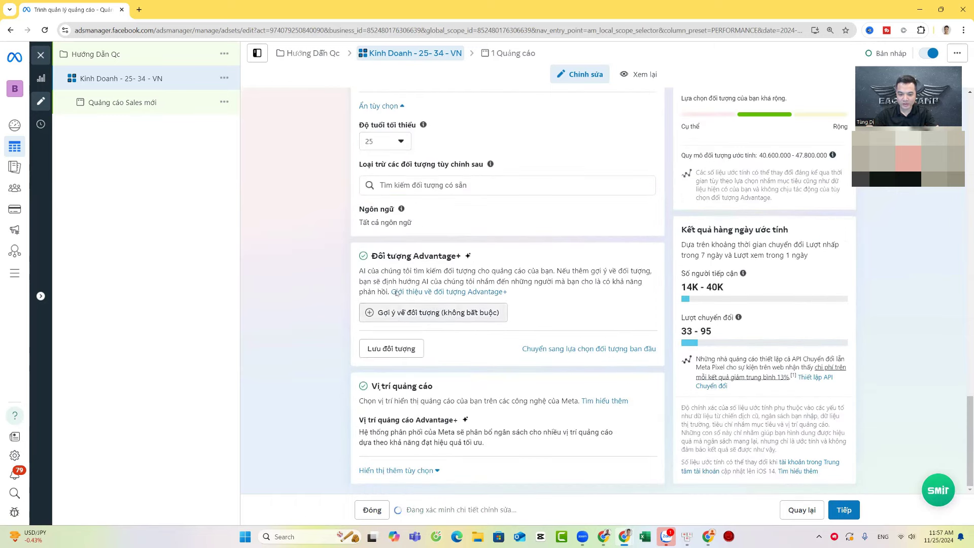
pyautogui.moveTo(371, 255); pyautogui.dragTo(491, 264)
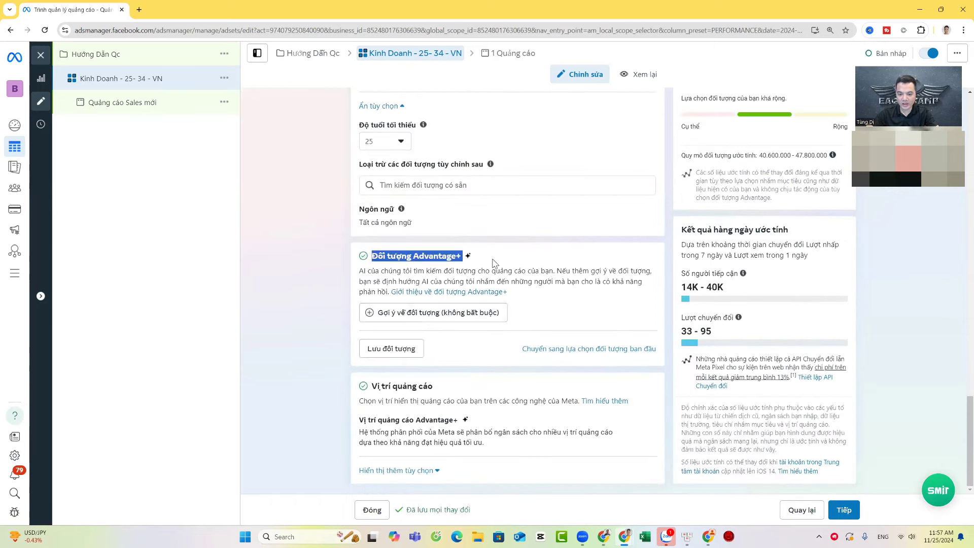
pyautogui.click(421, 318)
pyautogui.scroll(-2, 520, 290)
pyautogui.click(619, 223)
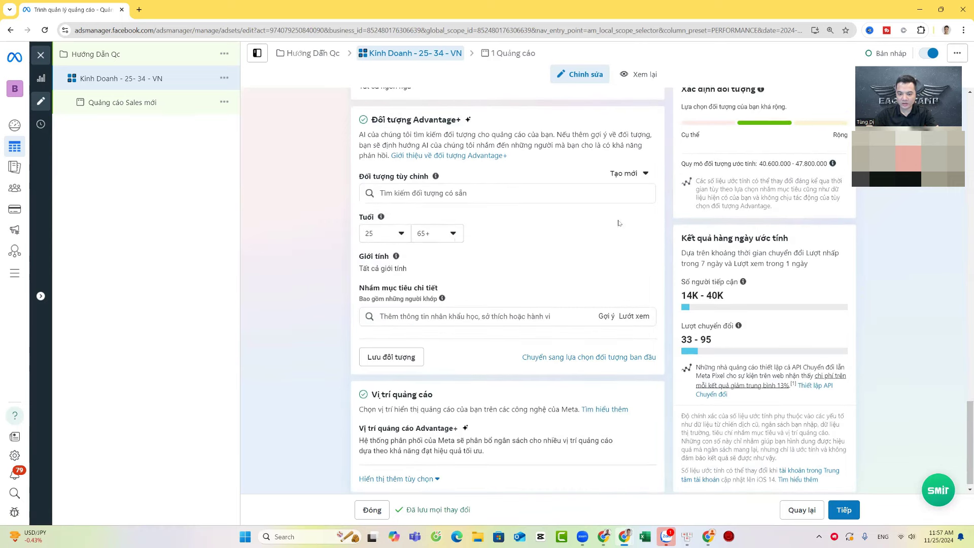
pyautogui.click(453, 233)
pyautogui.scroll(7, 442, 348)
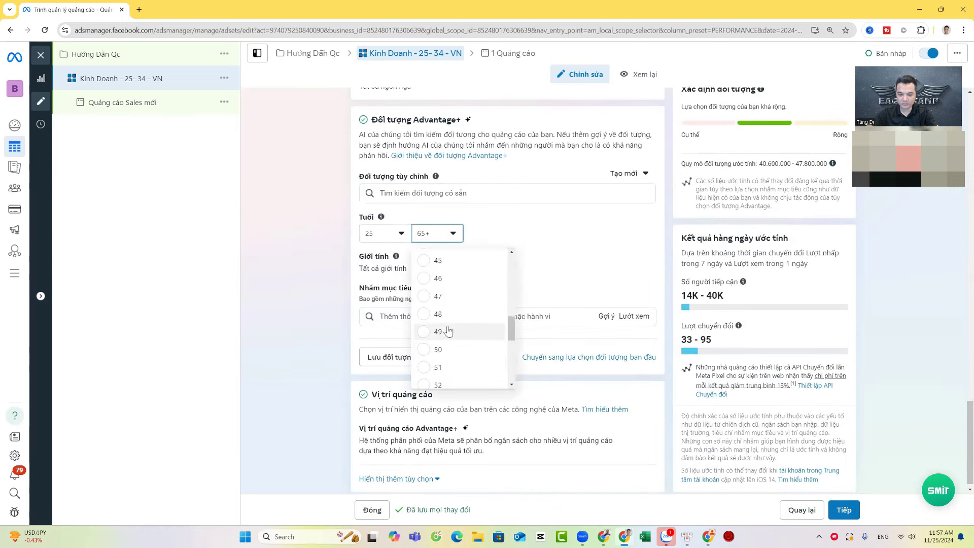
pyautogui.scroll(3, 445, 304)
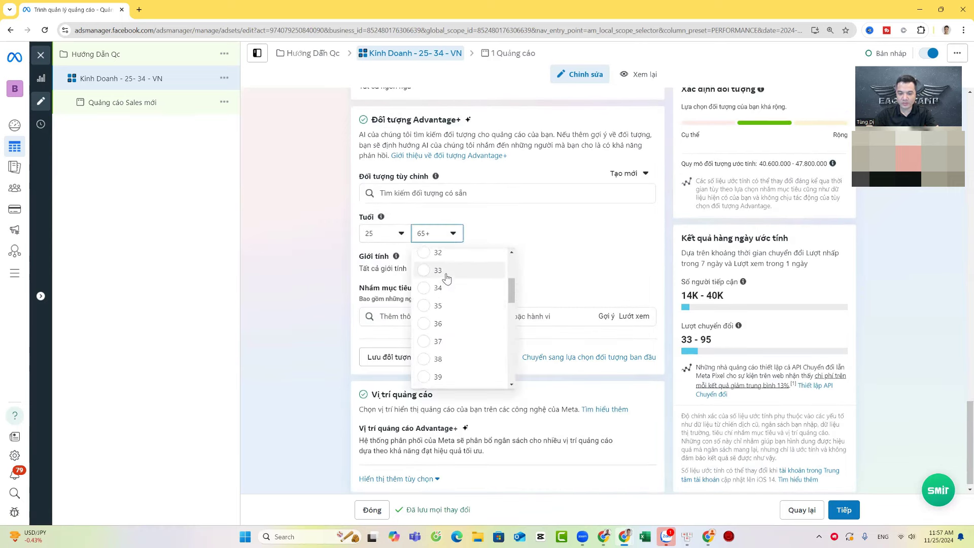
pyautogui.click(473, 290)
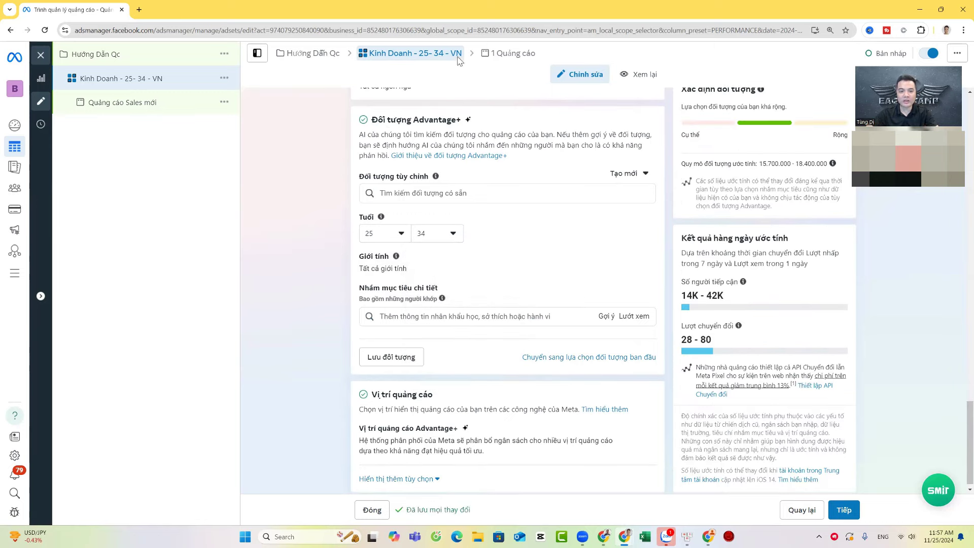
# Target the education levels Bằng cao đẳng, Bằng thạc sĩ, Trường cao học nào đó and Trường đại học nào đó in detailed targeting
pyautogui.moveTo(413, 53); pyautogui.dragTo(369, 53)
pyautogui.click(401, 316)
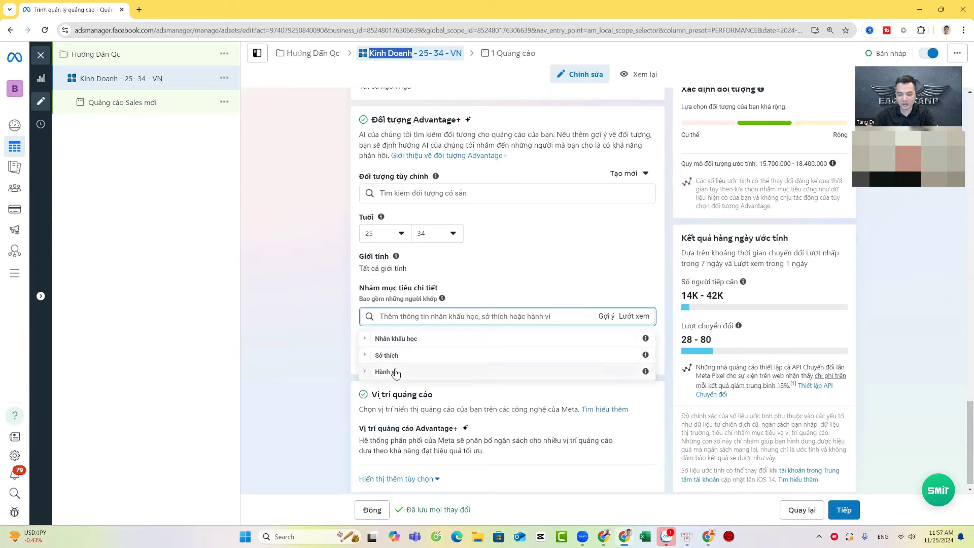
pyautogui.click(366, 340)
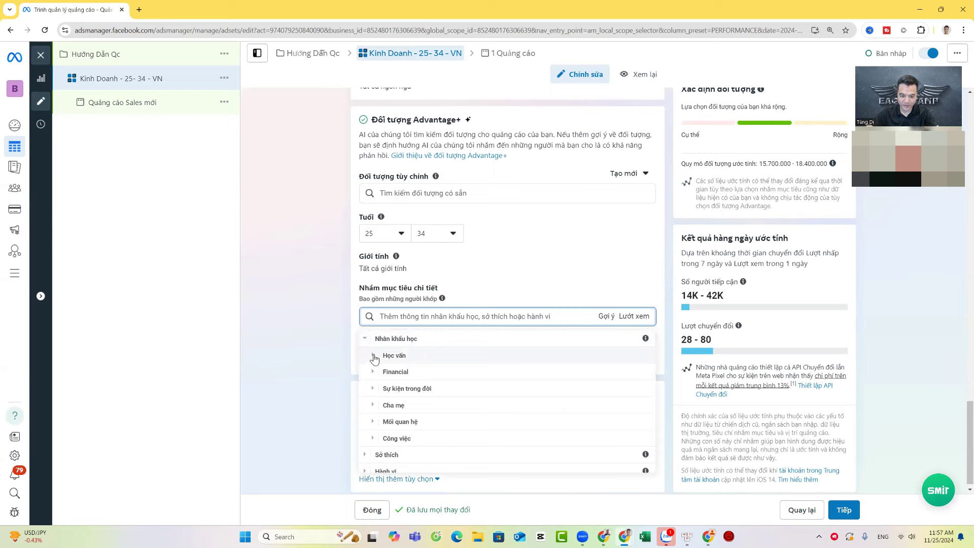
pyautogui.click(374, 355)
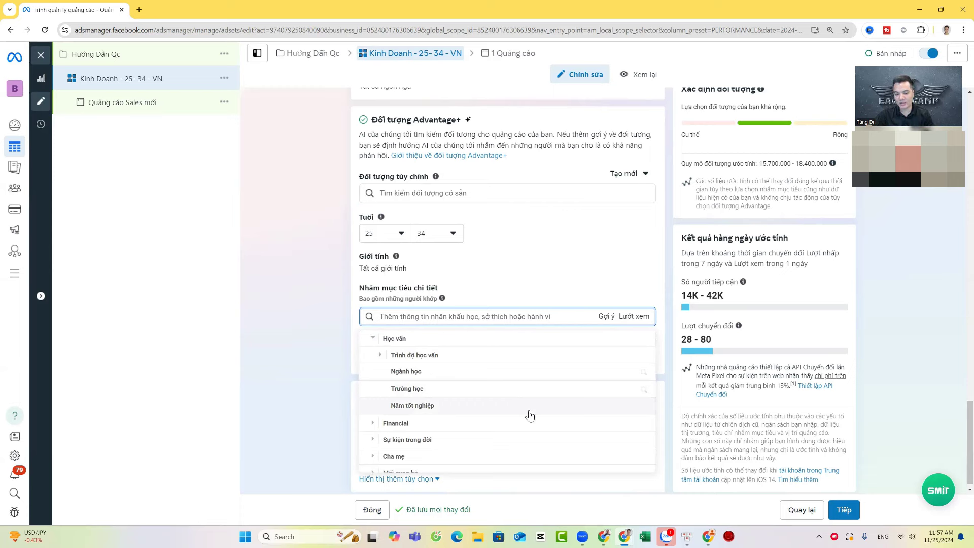
pyautogui.click(482, 355)
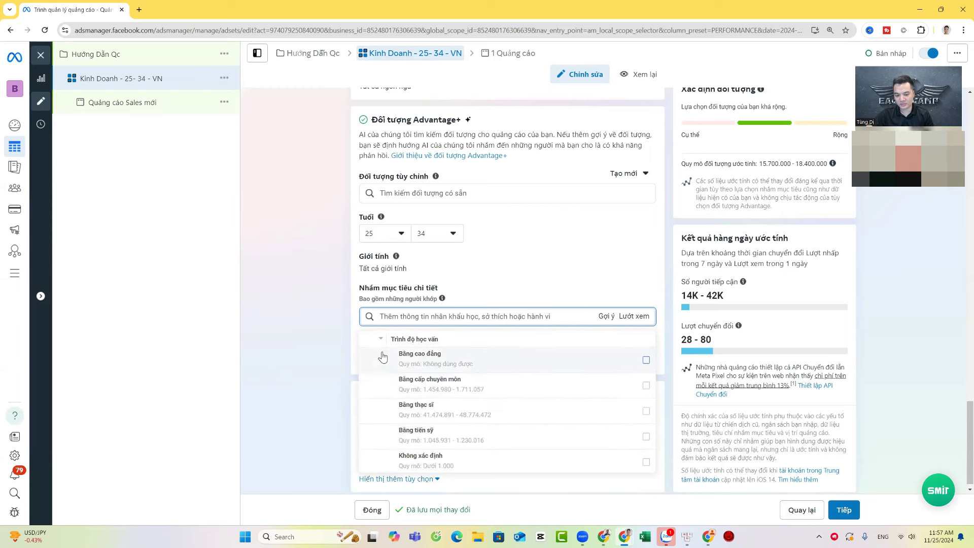
pyautogui.click(646, 360)
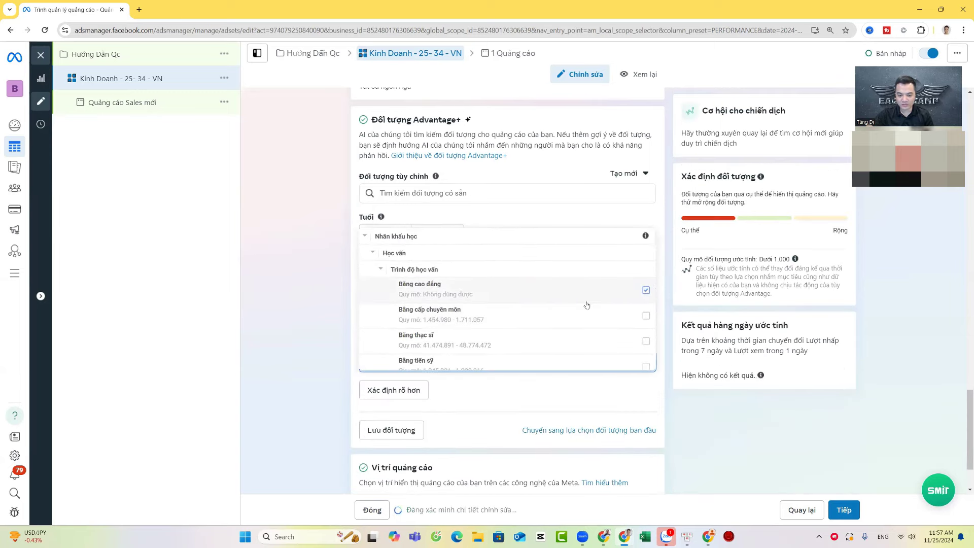
pyautogui.scroll(-1, 586, 305)
pyautogui.scroll(-3, 573, 355)
pyautogui.moveTo(560, 372)
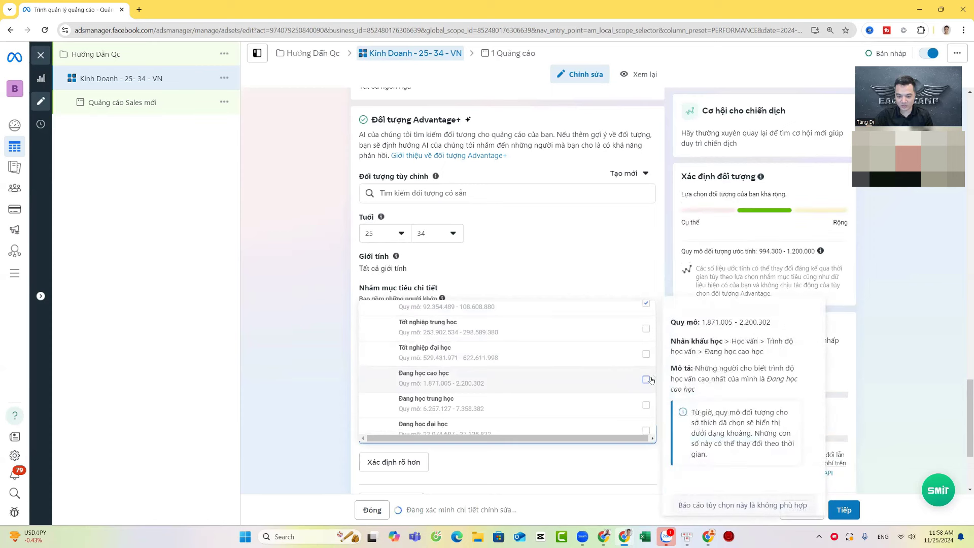
# Search the fields of study (Ngành học) for "marketing" and add Social media marketing to detailed targeting
pyautogui.scroll(-1, 555, 381)
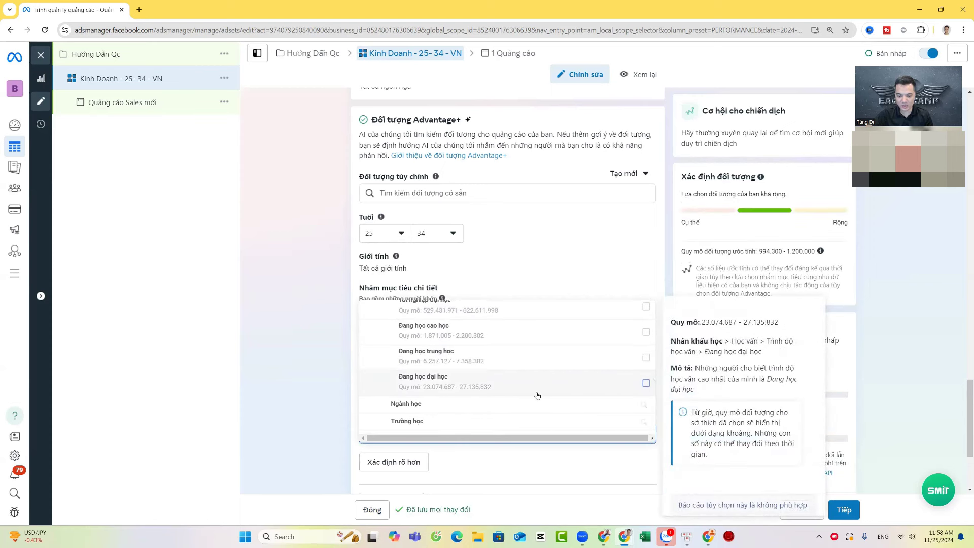
pyautogui.scroll(-1, 536, 395)
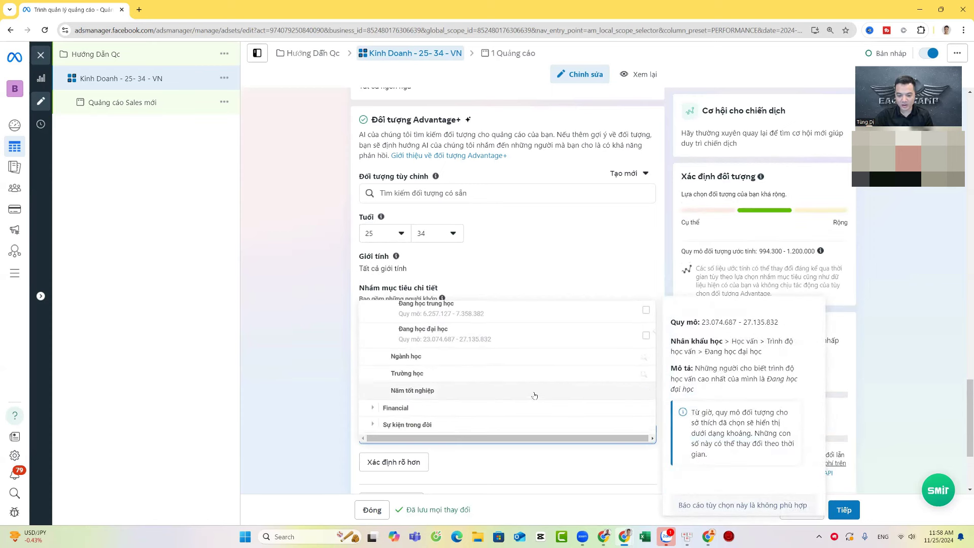
pyautogui.click(417, 357)
pyautogui.write('marketing')
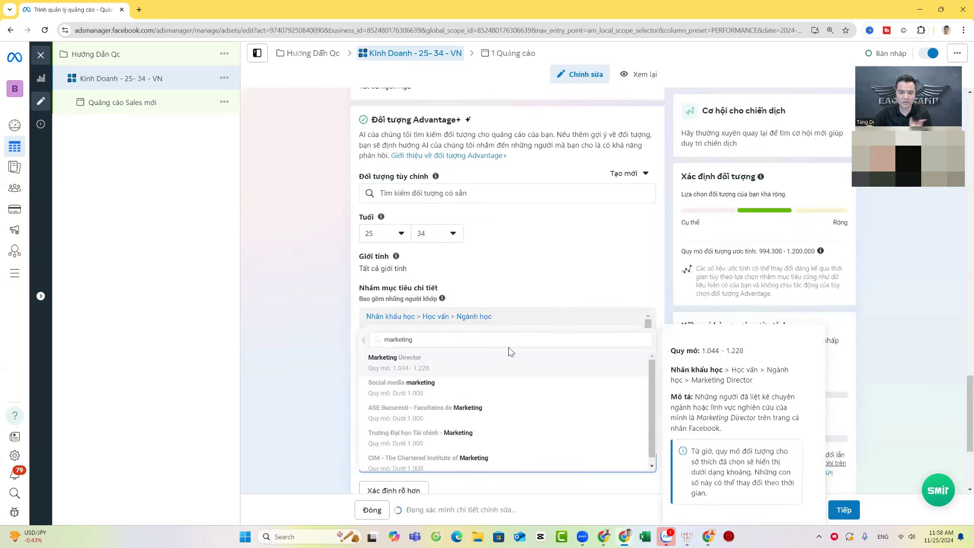
pyautogui.click(326, 319)
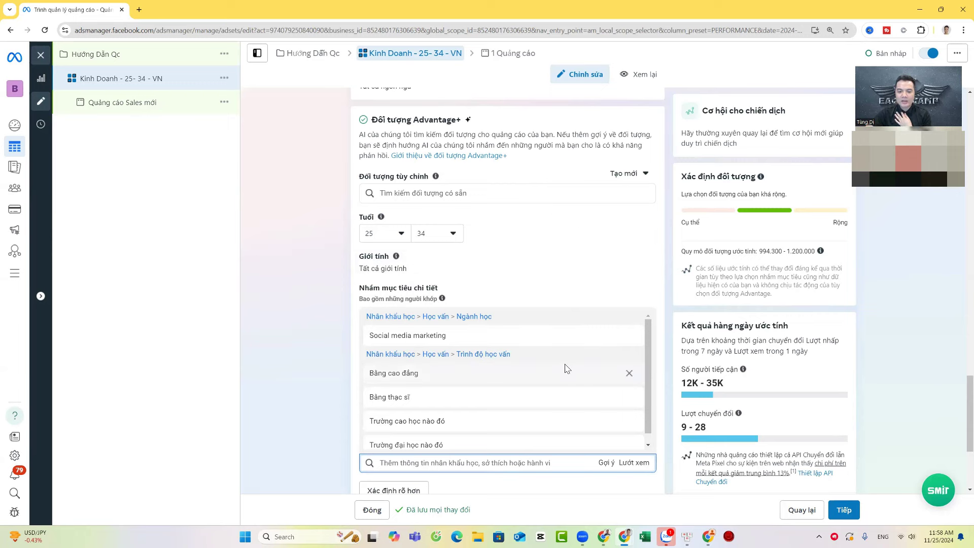
# Add the purchase behavior Người mua hàng đã tương tác to detailed targeting and expand the behavior category Người dùng thiết bị di động
pyautogui.moveTo(563, 350)
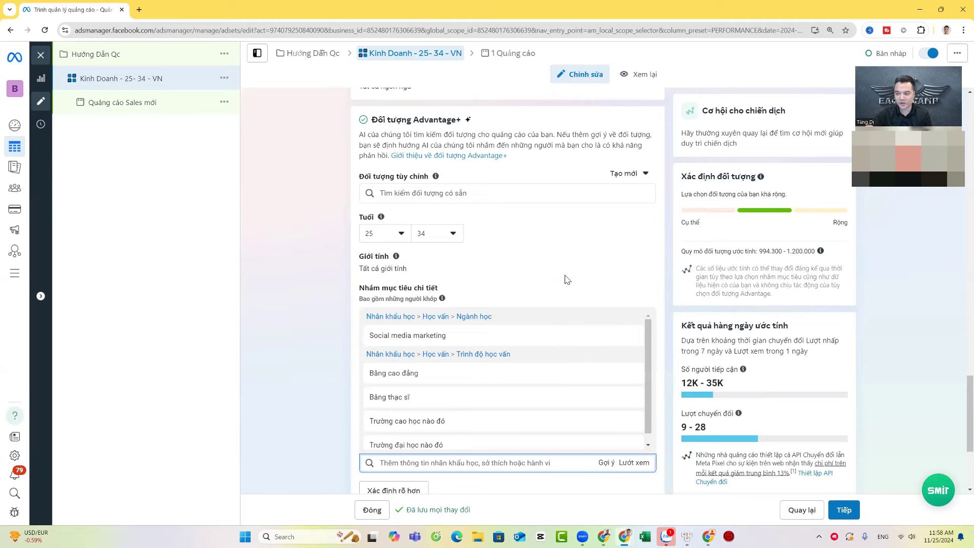
pyautogui.scroll(-3, 566, 279)
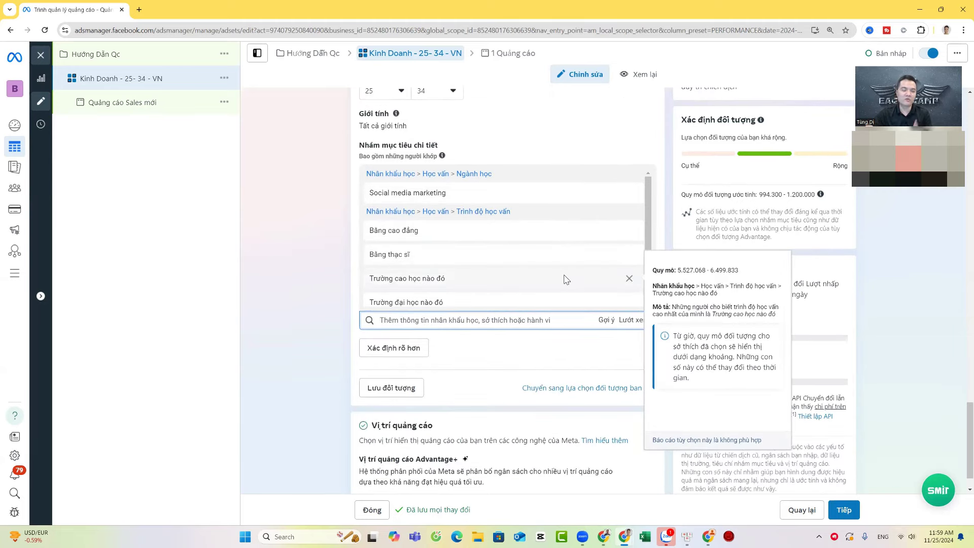
pyautogui.scroll(-1, 568, 276)
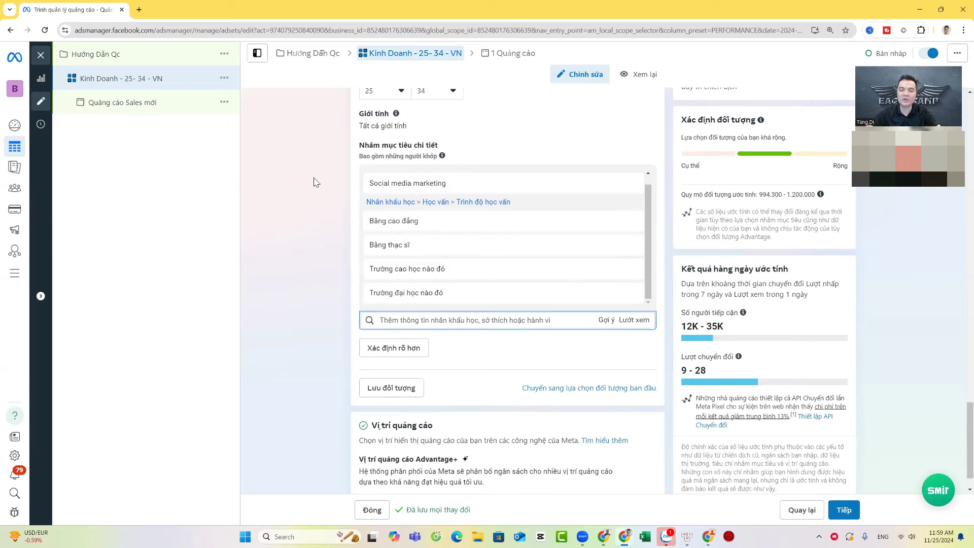
pyautogui.click(631, 320)
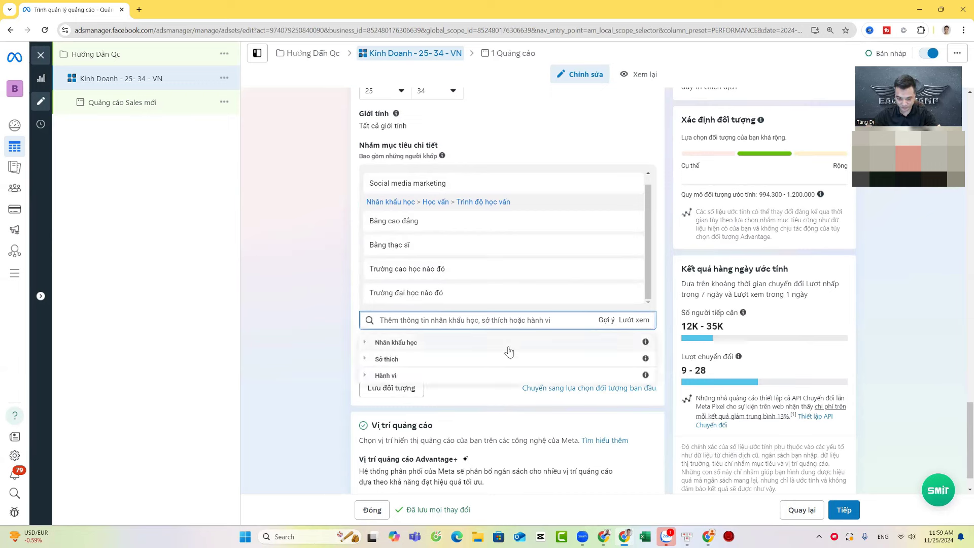
pyautogui.click(363, 378)
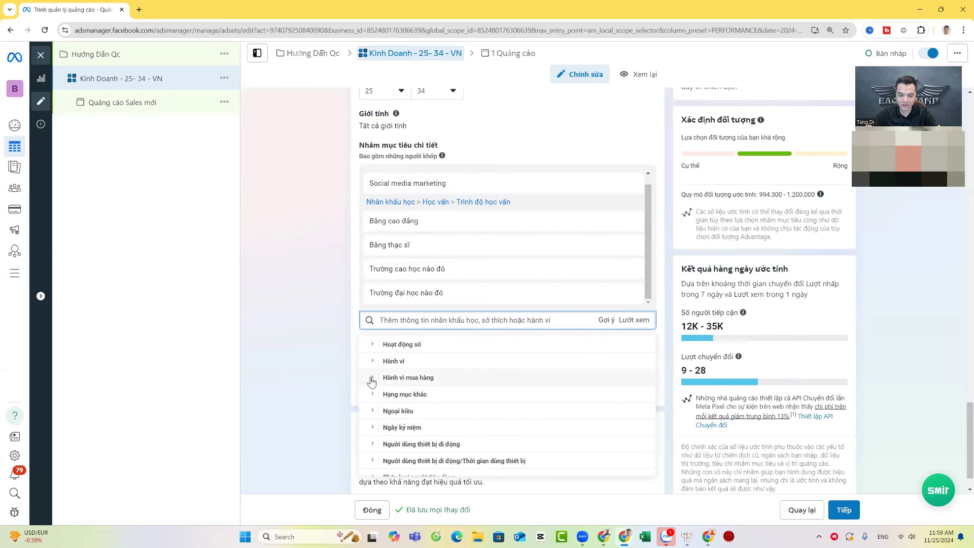
pyautogui.click(372, 381)
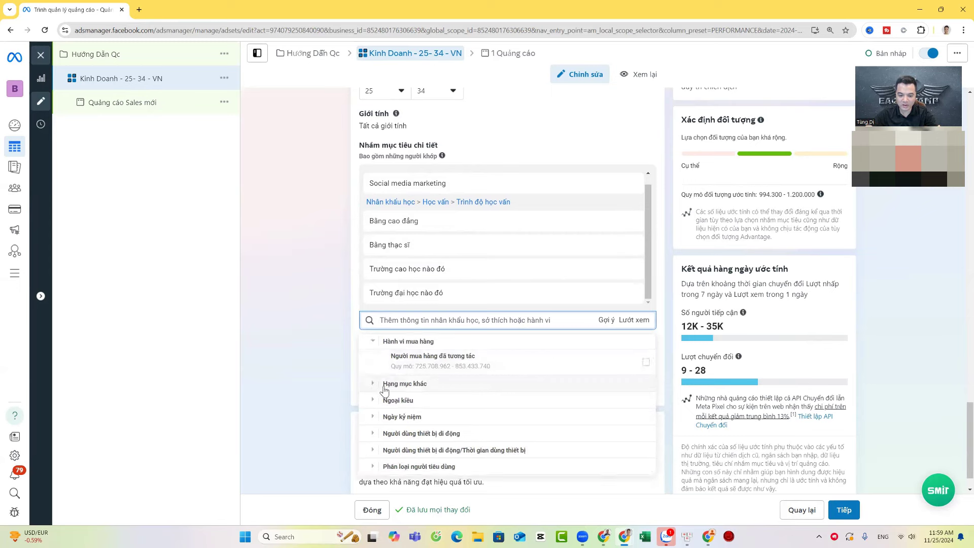
pyautogui.click(646, 363)
pyautogui.click(530, 432)
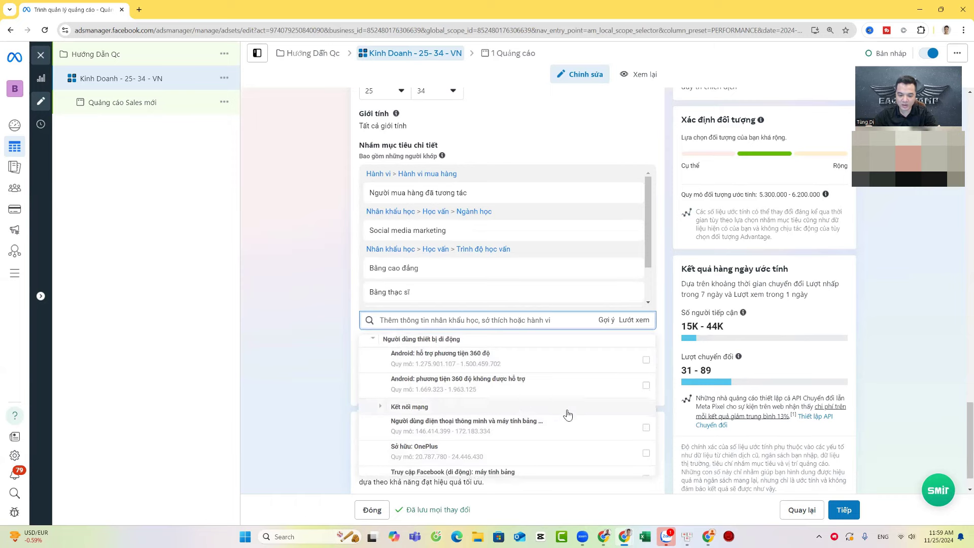
# Add the mobile behavior Truy cập Facebook (di động): điện thoại thông minh và máy tính bảng to detailed targeting
pyautogui.scroll(-1, 568, 414)
pyautogui.moveTo(586, 406)
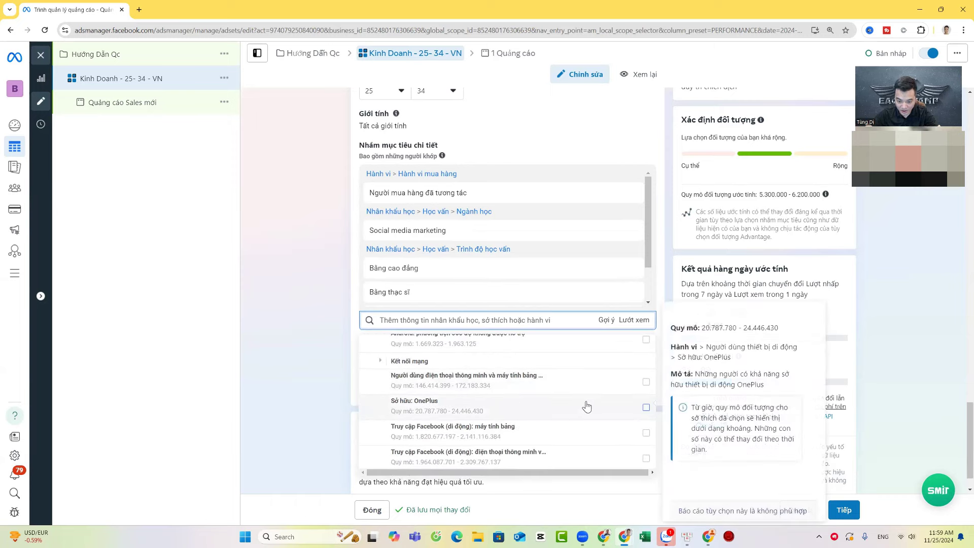
pyautogui.scroll(-1, 586, 406)
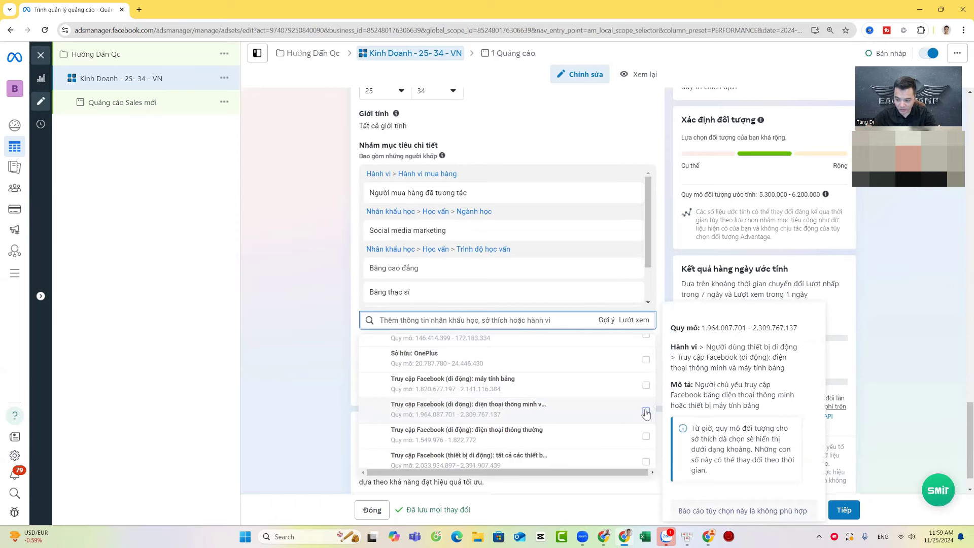
pyautogui.click(646, 411)
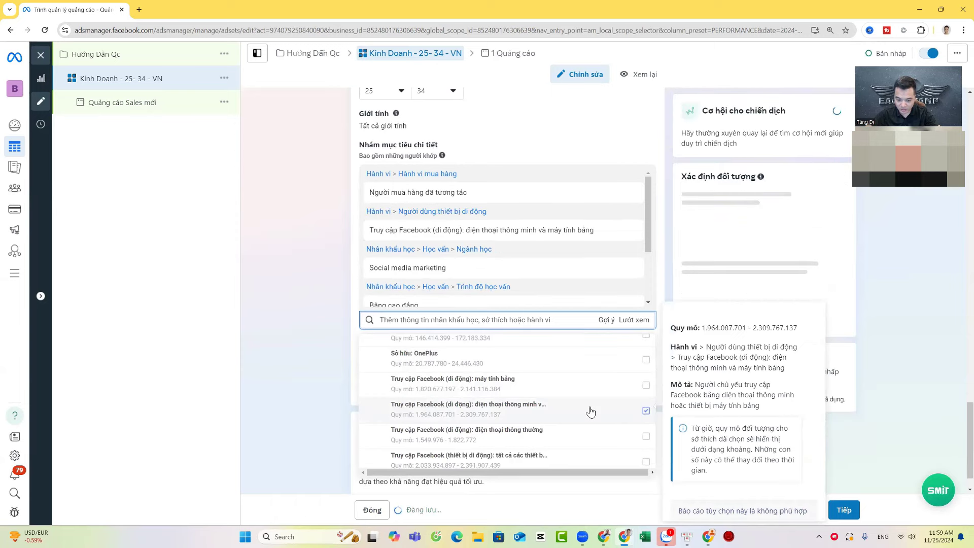
# Expand Tất cả Thiết bị Di động theo Hệ điều hành and add Thiết bị Apple (iOS) and Thiết bị Android to detailed targeting
pyautogui.scroll(-2, 587, 409)
pyautogui.click(380, 402)
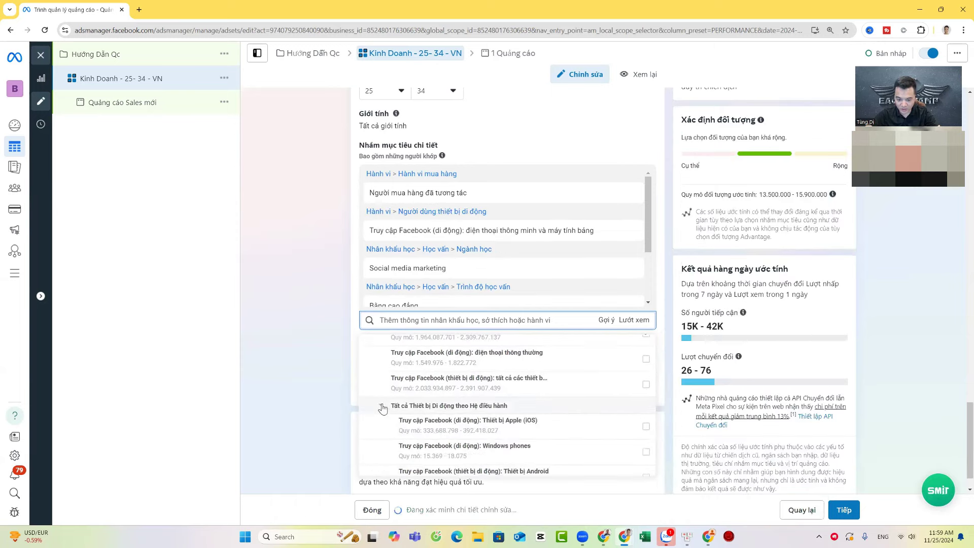
pyautogui.scroll(-1, 632, 409)
pyautogui.click(645, 384)
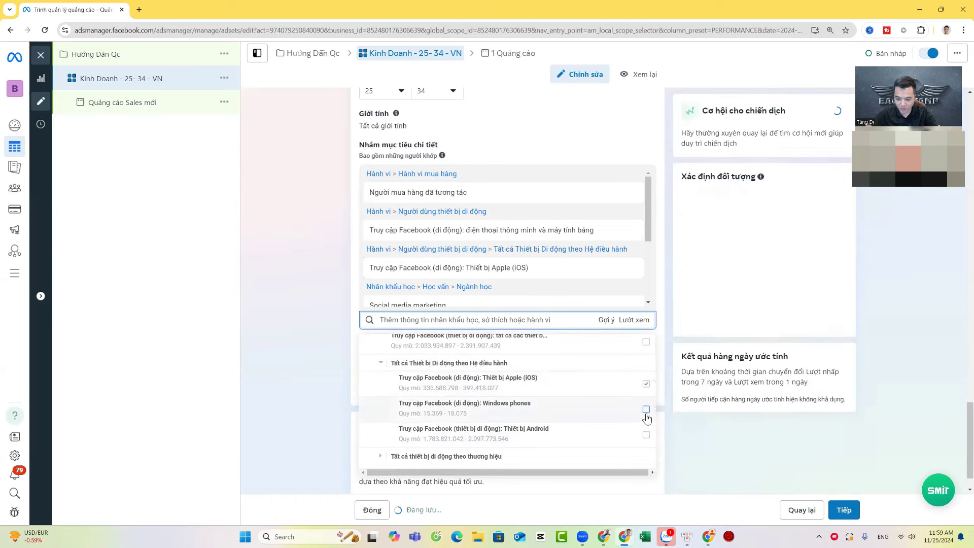
pyautogui.click(646, 435)
# Expand Tất cả thiết bị di động theo thương hiệu and examine the listed brands, including the BlackBerry and Apple device options
pyautogui.scroll(-1, 594, 405)
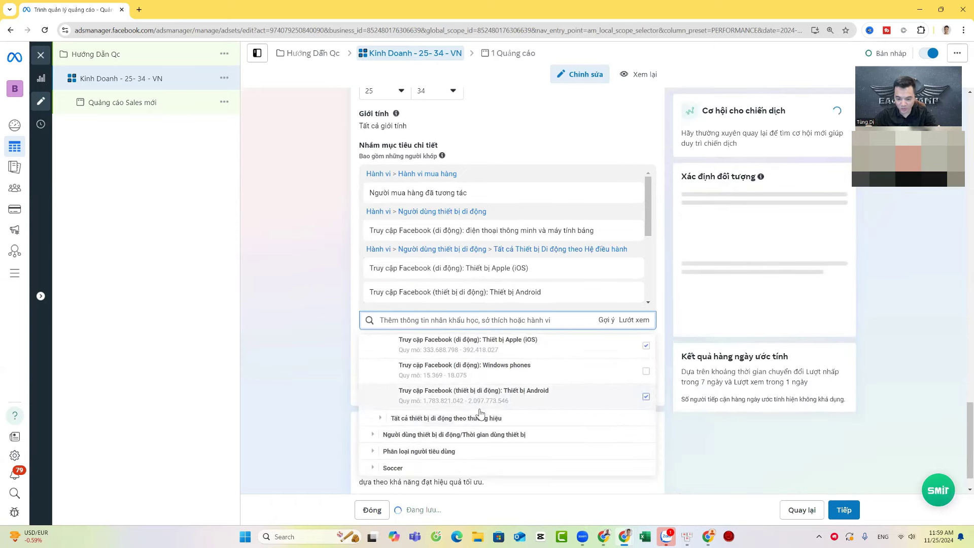
pyautogui.click(381, 415)
pyautogui.scroll(-1, 456, 428)
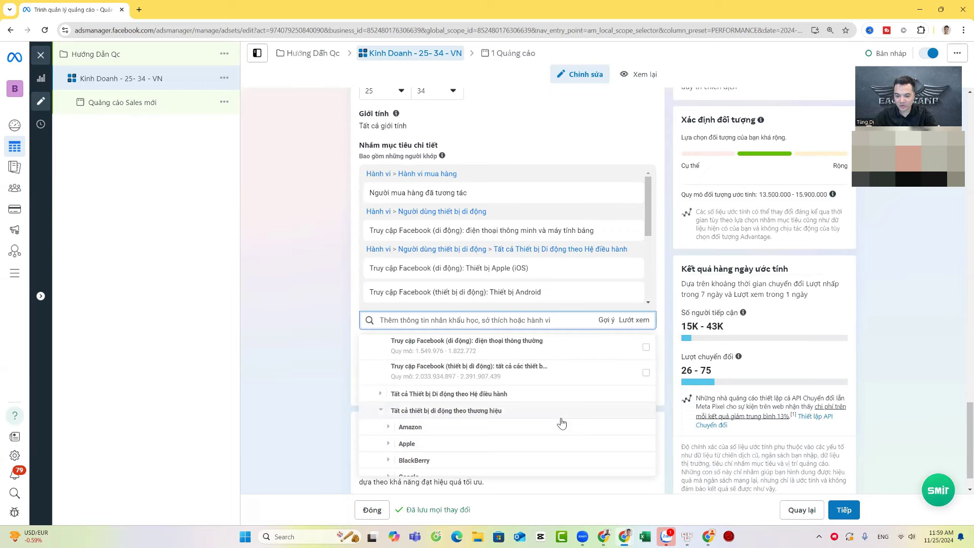
pyautogui.scroll(-2, 561, 423)
pyautogui.scroll(1, 561, 422)
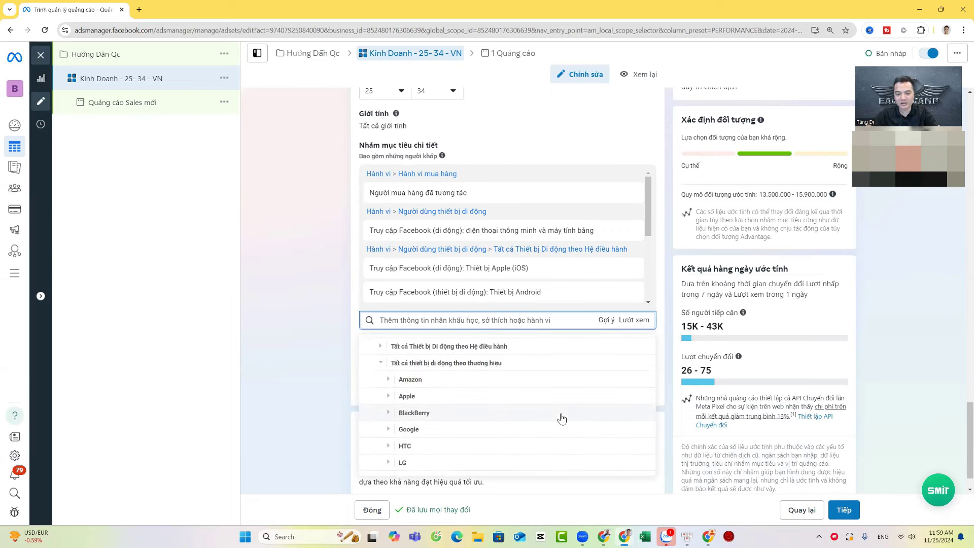
pyautogui.click(389, 413)
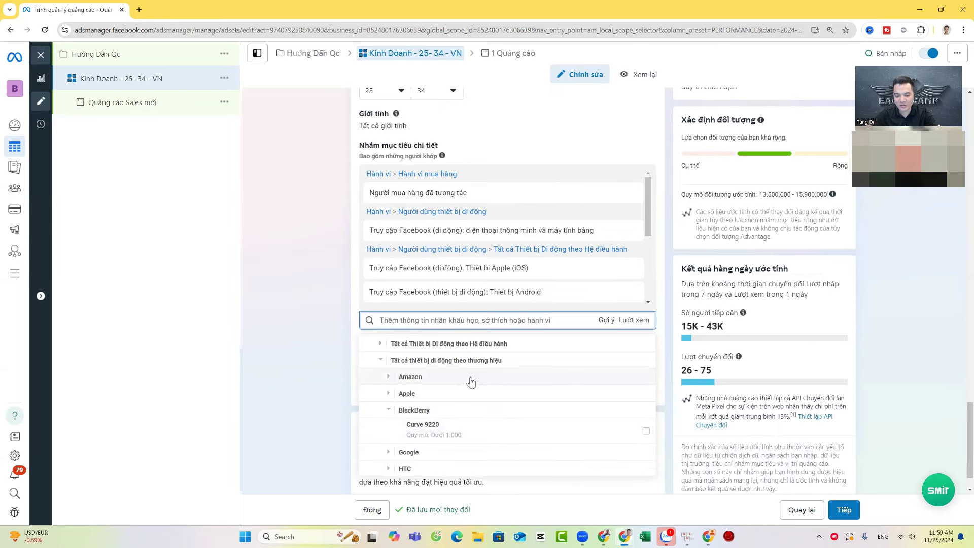
pyautogui.click(389, 393)
pyautogui.scroll(-1, 483, 401)
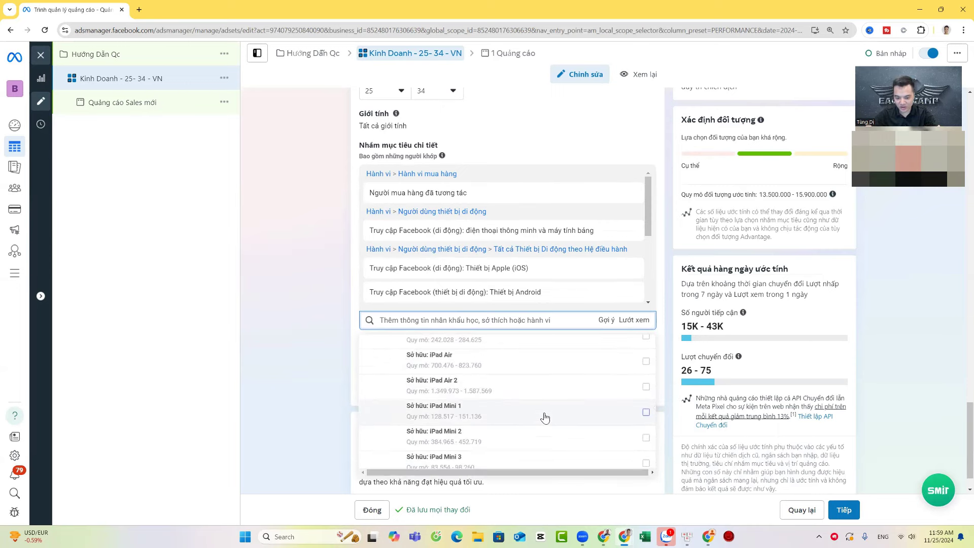
pyautogui.moveTo(471, 408)
pyautogui.click(389, 363)
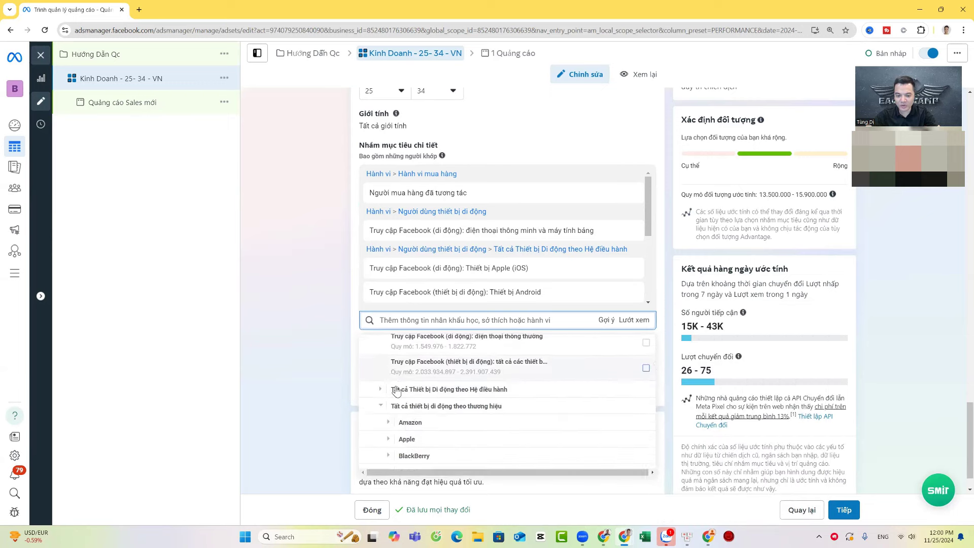
pyautogui.scroll(-3, 522, 418)
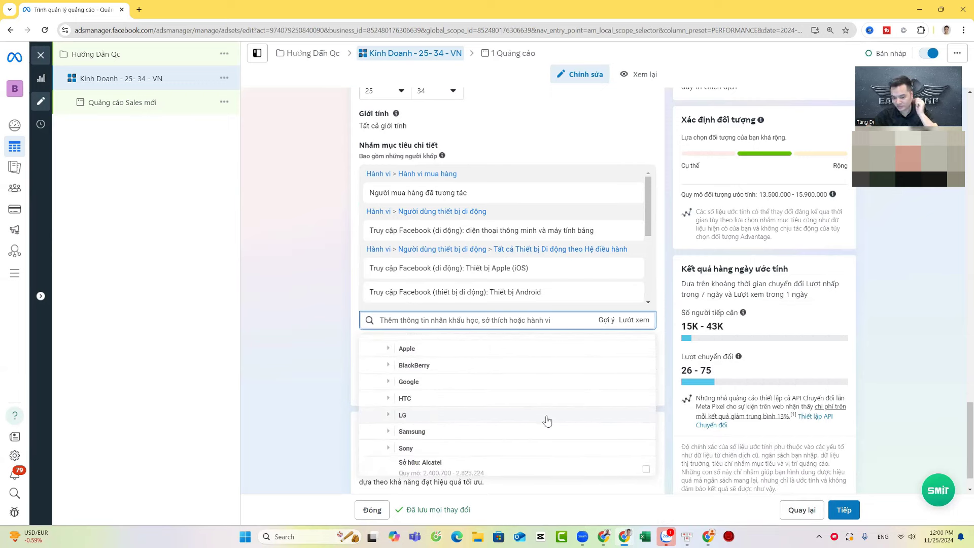
# Expand the Apple brand and add iPhone XS Max, iPhone XS and iPhone XR to detailed targeting
pyautogui.click(387, 348)
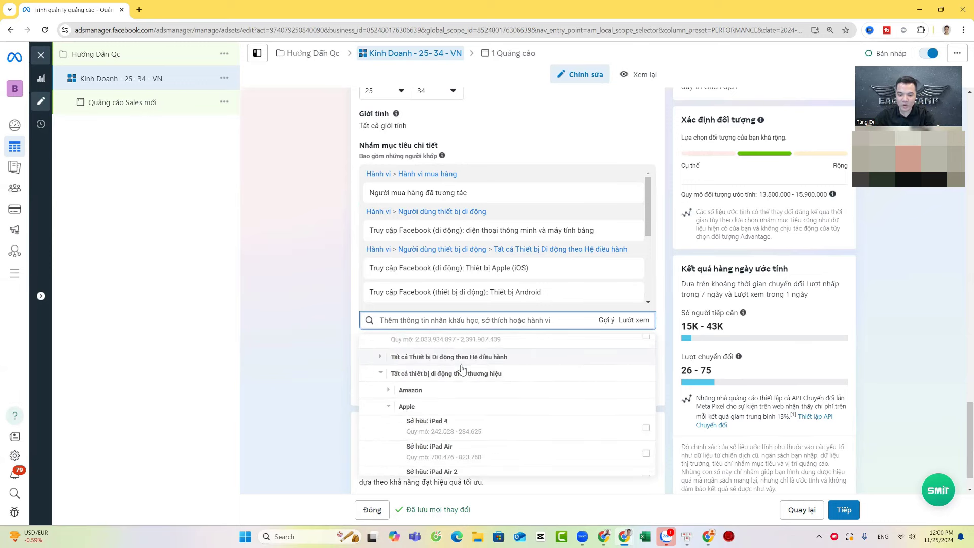
pyautogui.scroll(-6, 600, 423)
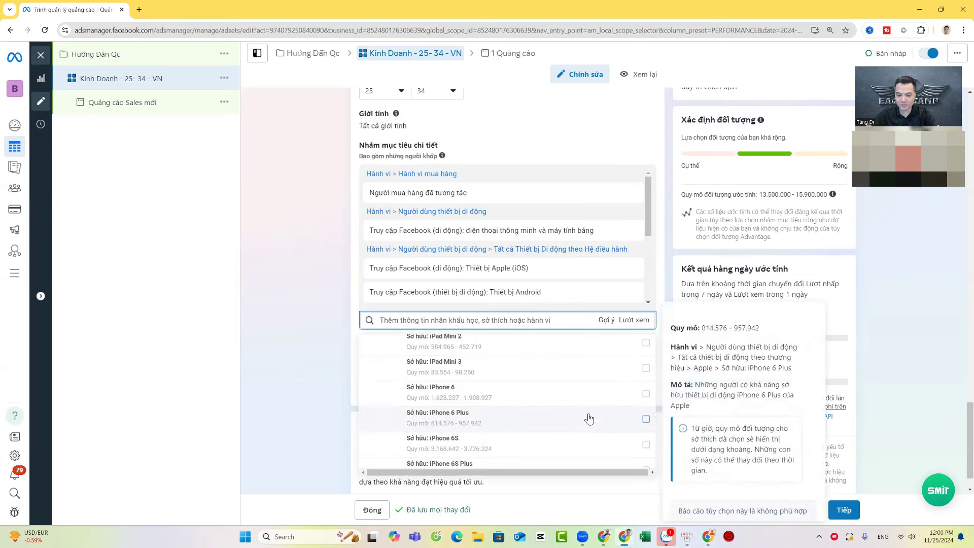
pyautogui.scroll(-1, 589, 417)
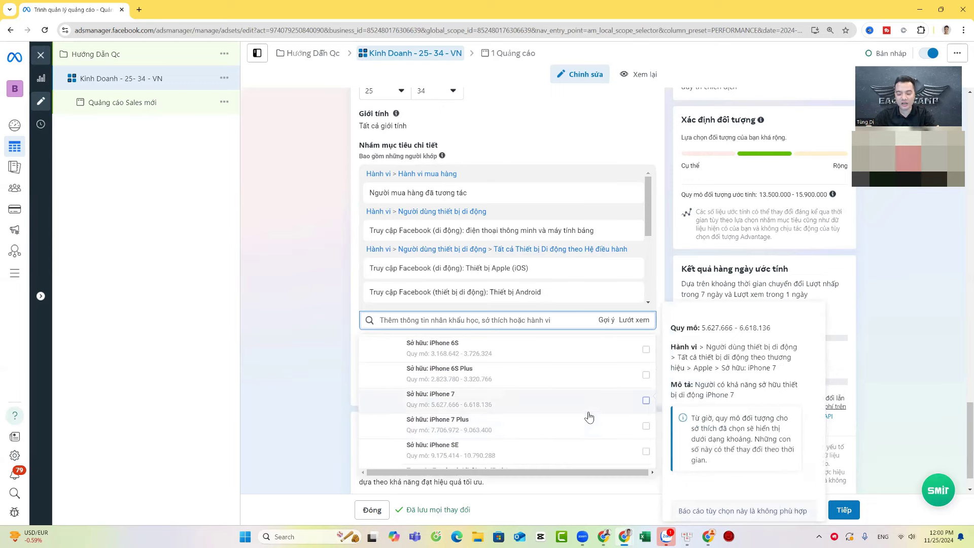
pyautogui.scroll(-1, 589, 417)
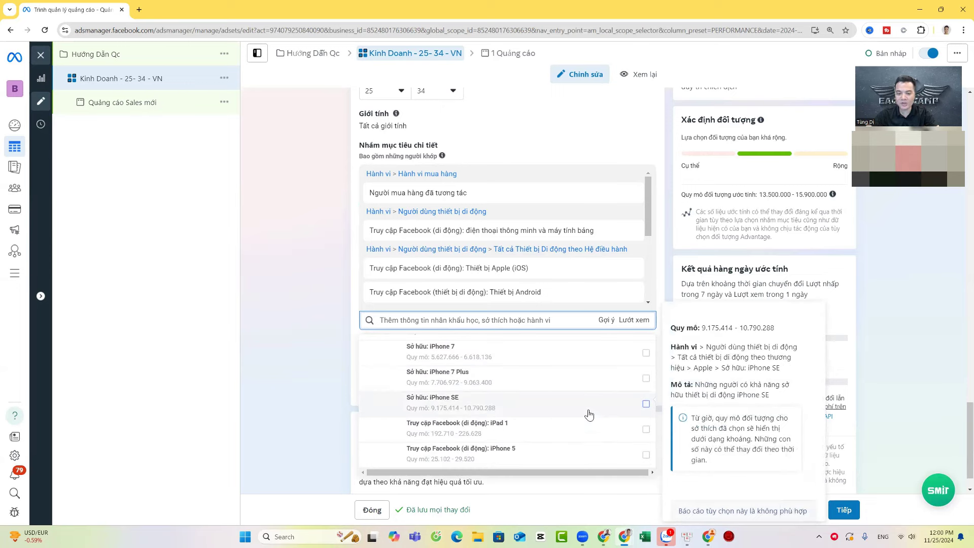
pyautogui.scroll(-5, 588, 415)
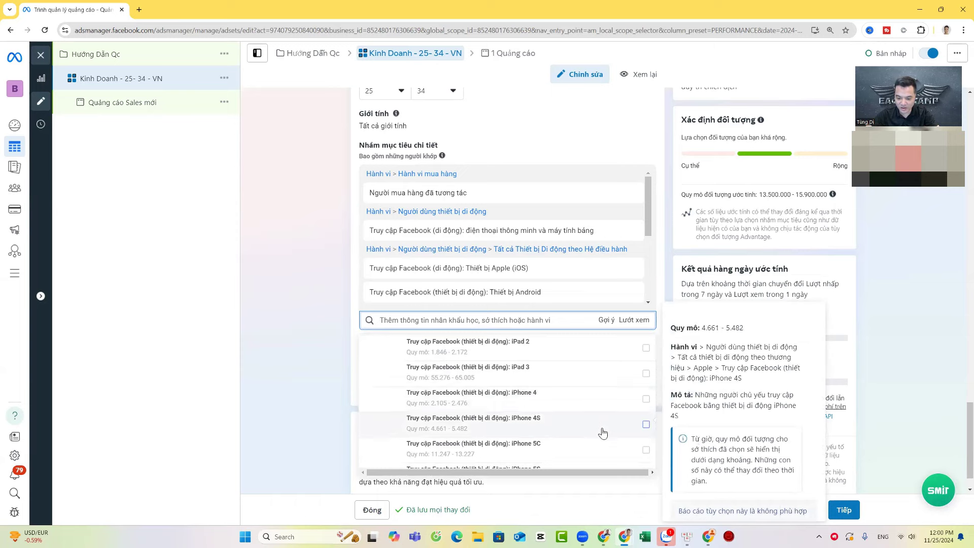
pyautogui.scroll(-2, 603, 432)
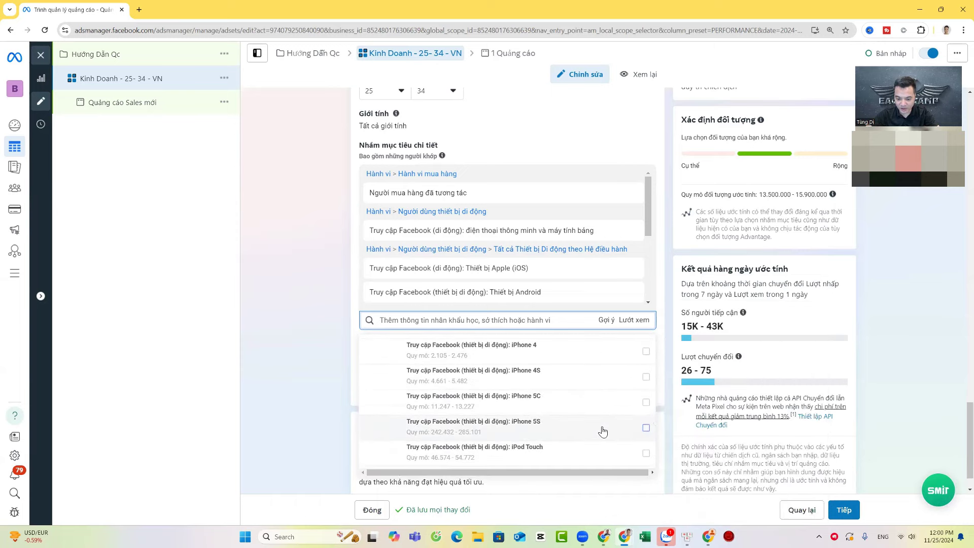
pyautogui.scroll(4, 603, 432)
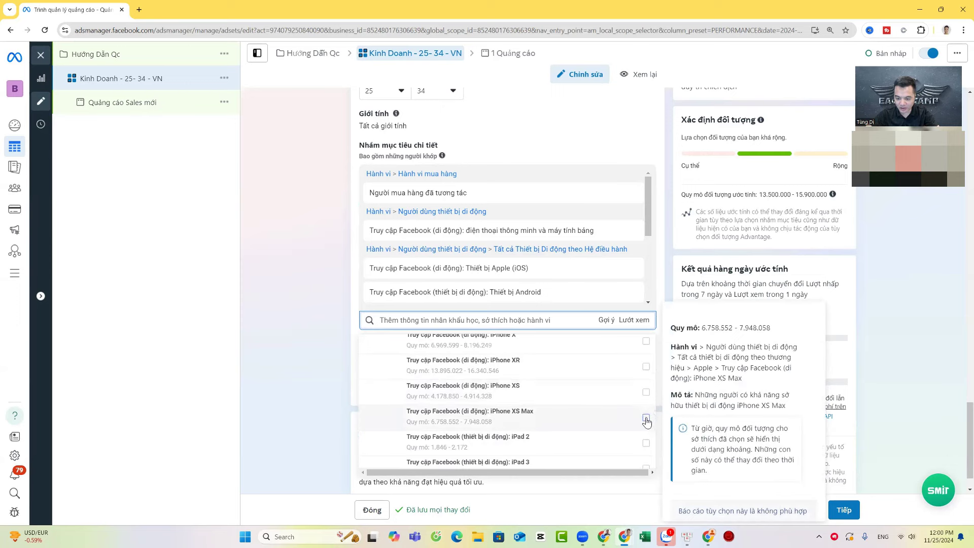
pyautogui.click(646, 417)
pyautogui.click(645, 392)
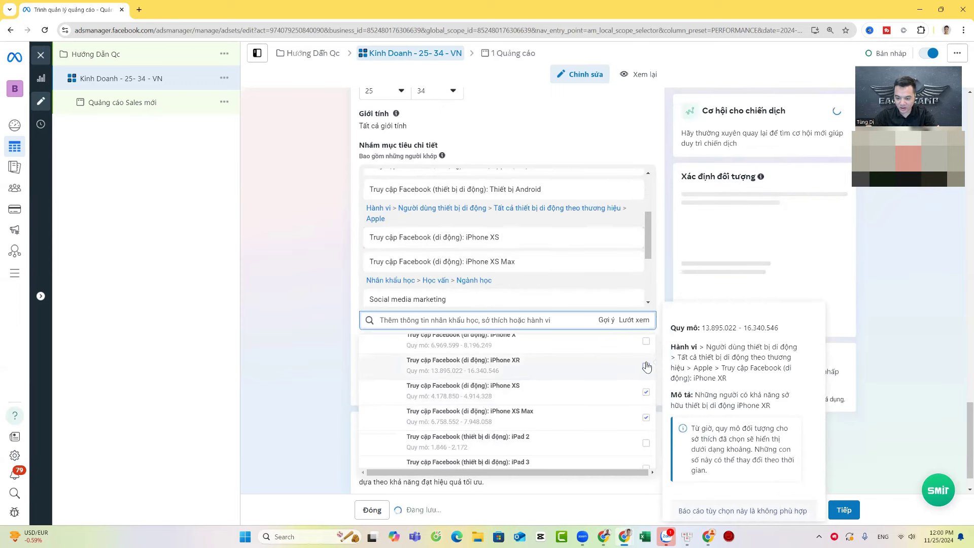
pyautogui.click(645, 366)
# Add ownership of the Samsung models Galaxy S8, Galaxy S8+, Galaxy S9 and Galaxy S9+ to detailed targeting and close the list
pyautogui.scroll(2, 624, 380)
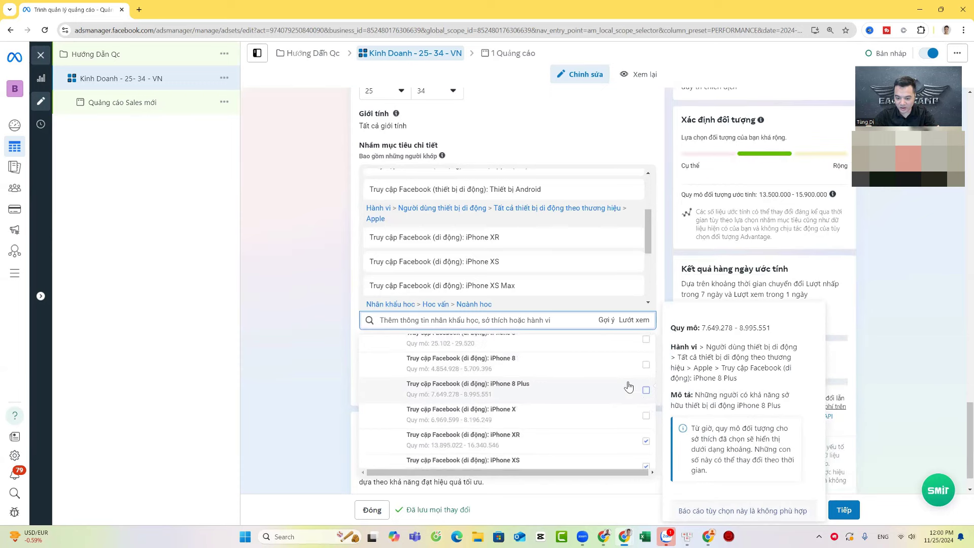
pyautogui.scroll(2, 629, 387)
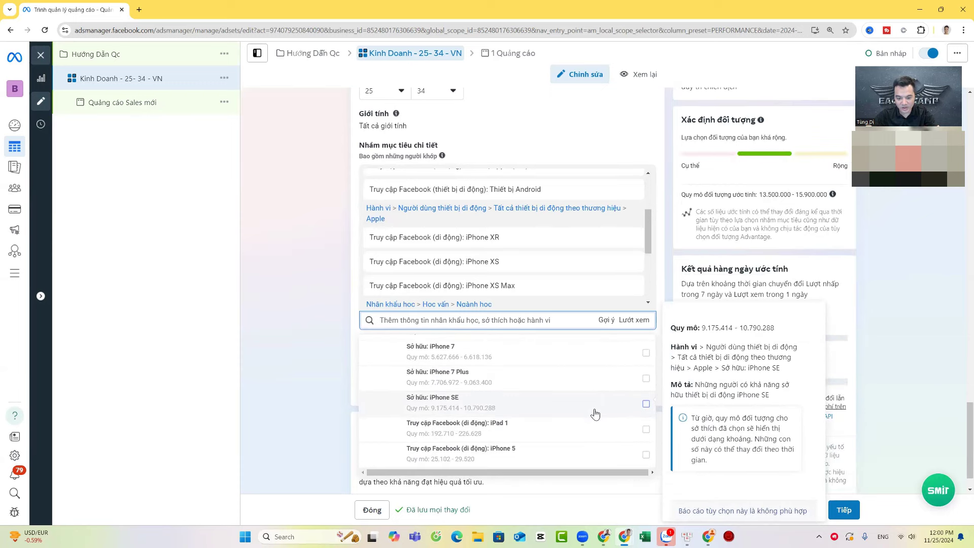
pyautogui.scroll(4, 595, 414)
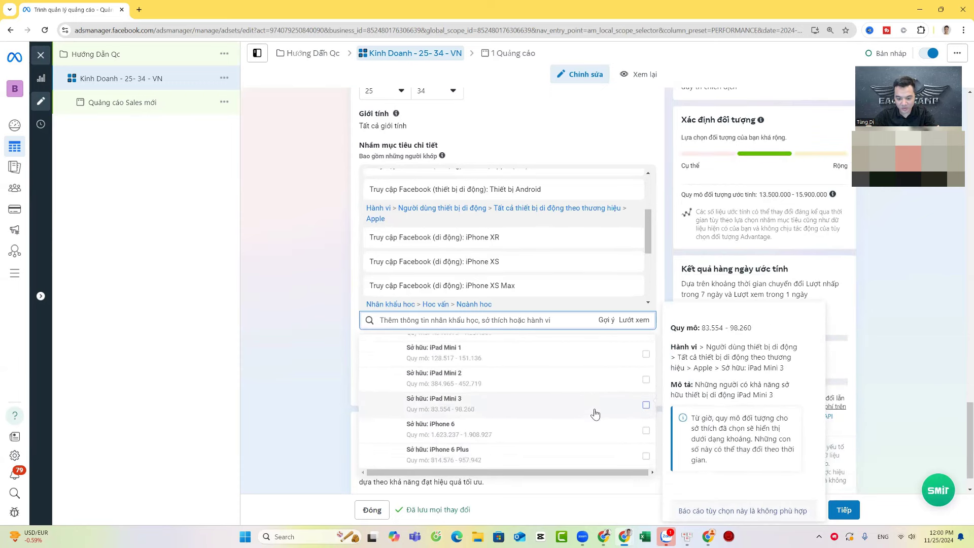
pyautogui.scroll(2, 595, 414)
pyautogui.scroll(-10, 595, 414)
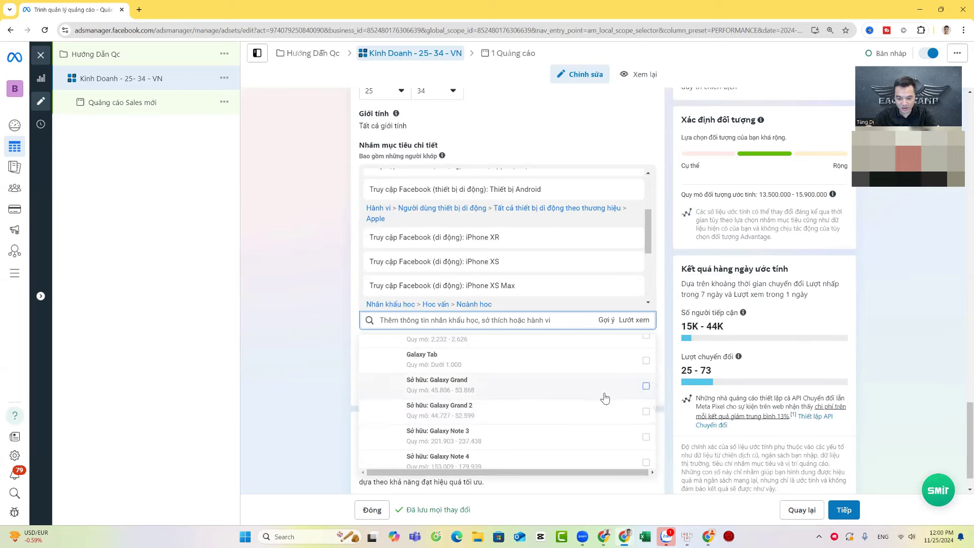
pyautogui.scroll(-3, 604, 400)
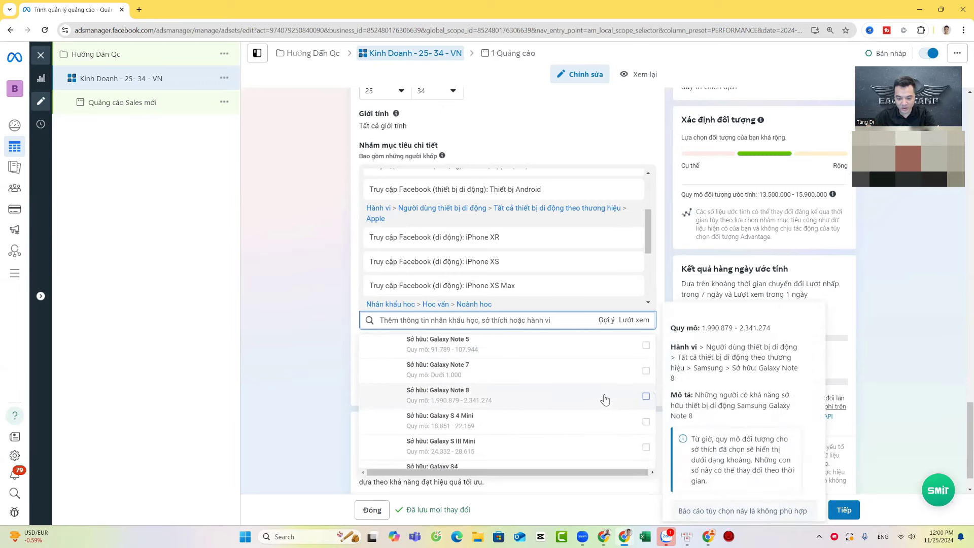
pyautogui.scroll(-5, 605, 401)
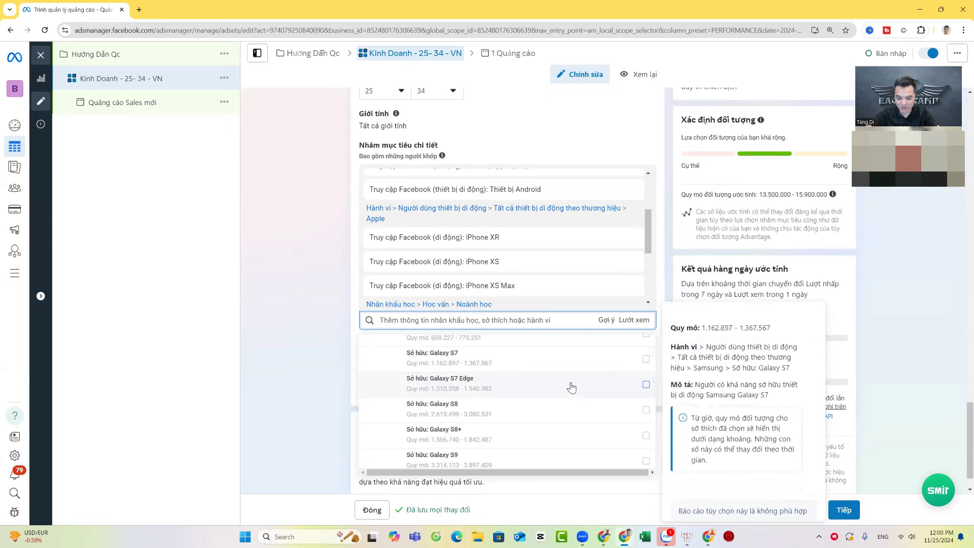
pyautogui.scroll(-1, 563, 386)
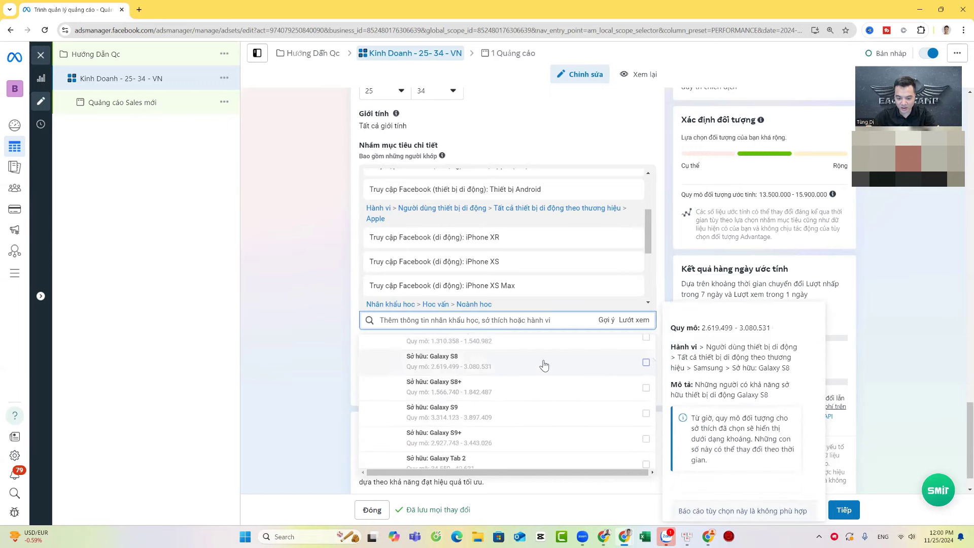
pyautogui.click(645, 363)
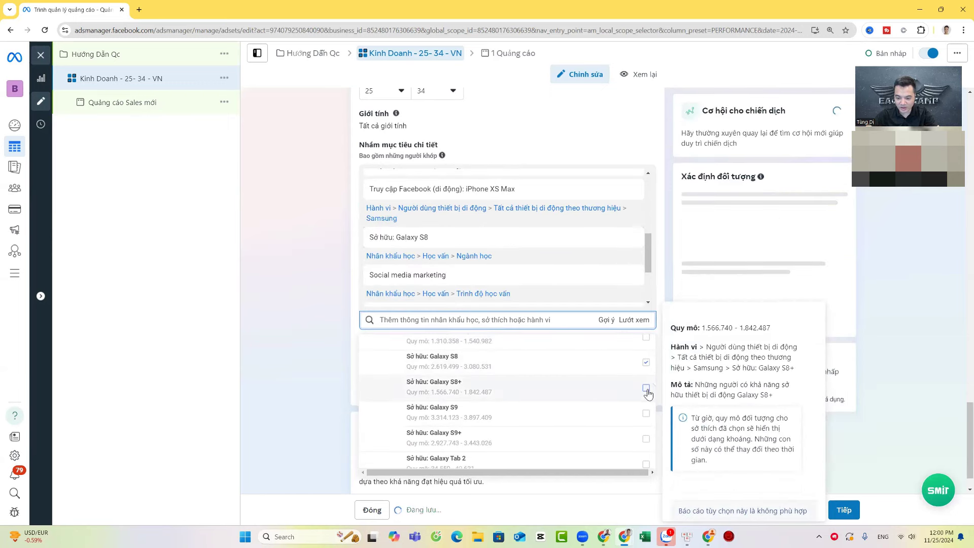
pyautogui.click(646, 388)
pyautogui.click(646, 413)
pyautogui.click(646, 438)
pyautogui.scroll(-3, 626, 402)
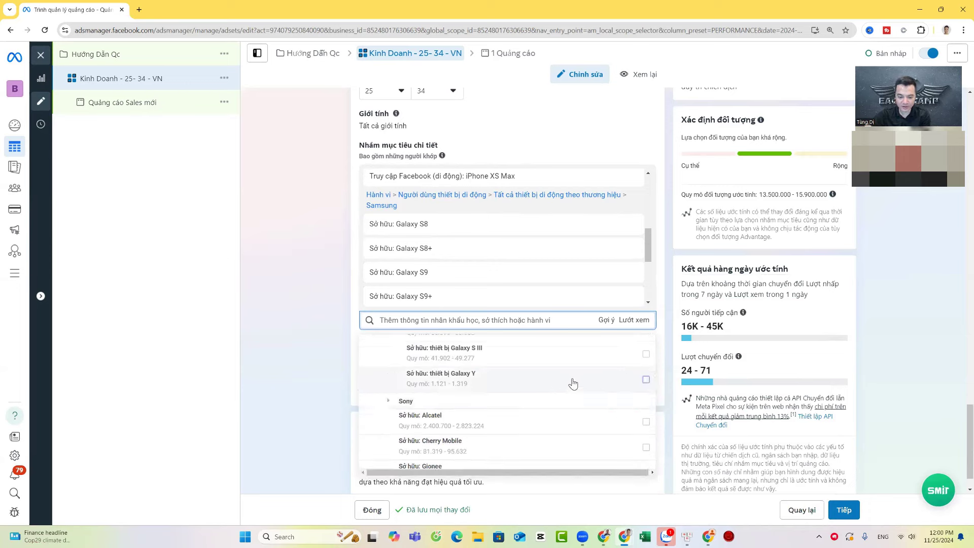
pyautogui.scroll(-2, 572, 384)
pyautogui.click(315, 260)
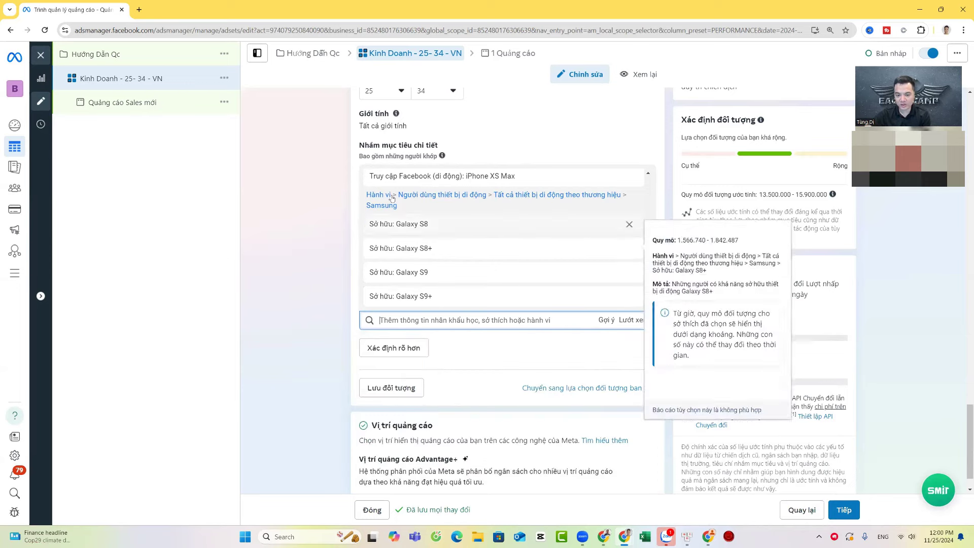
# Add Sử dụng thiết bị di động (25 tháng trở lên) from the behavior category Người dùng thiết bị di động/Thời gian dùng thiết bị
pyautogui.click(635, 320)
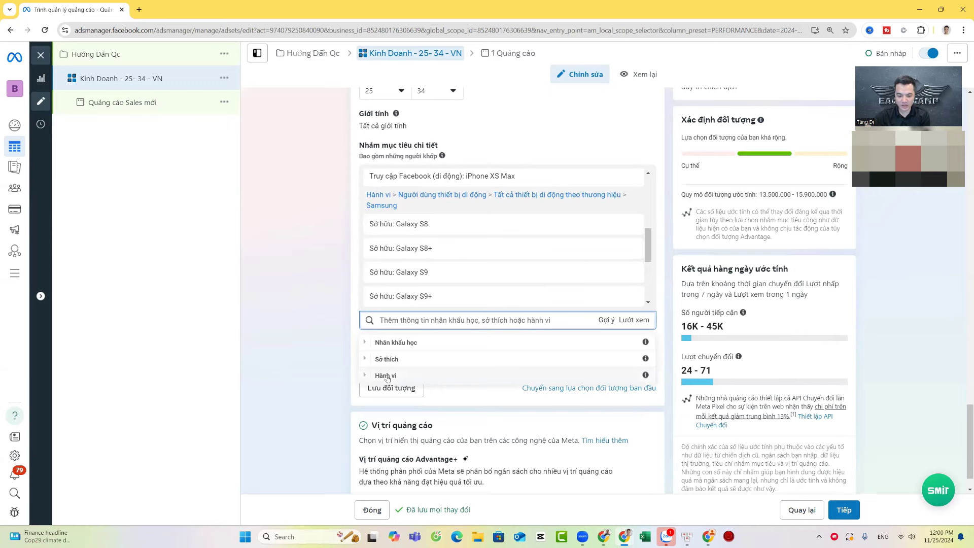
pyautogui.click(386, 376)
pyautogui.scroll(-3, 515, 396)
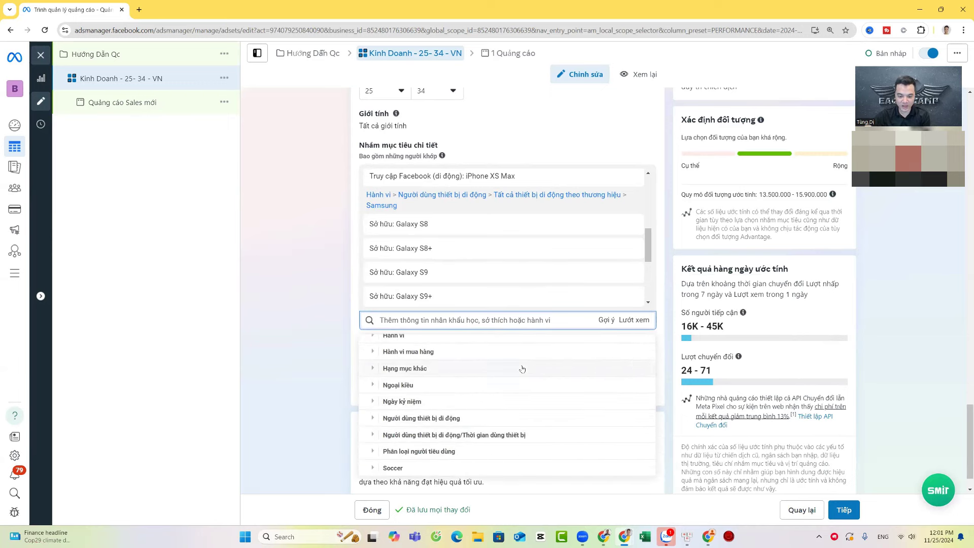
pyautogui.click(376, 437)
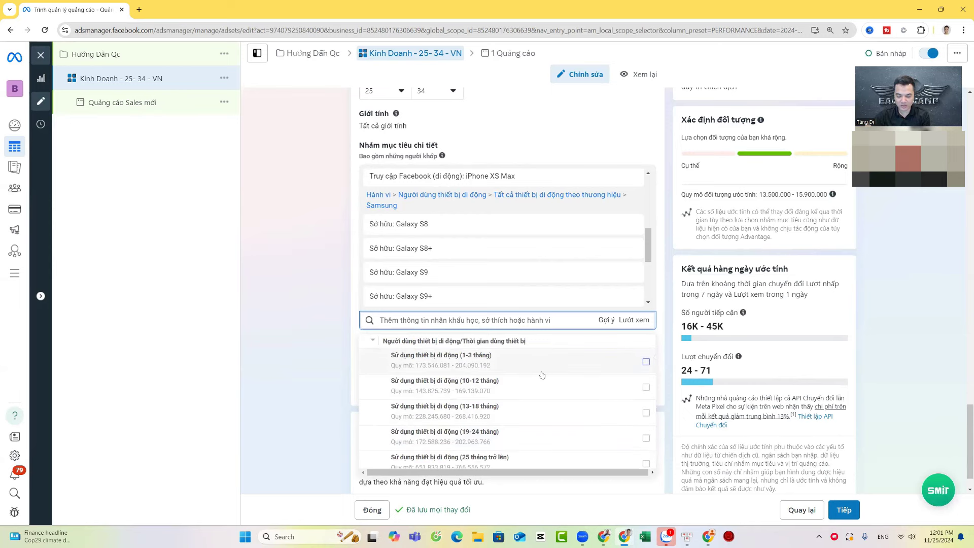
pyautogui.scroll(-2, 583, 396)
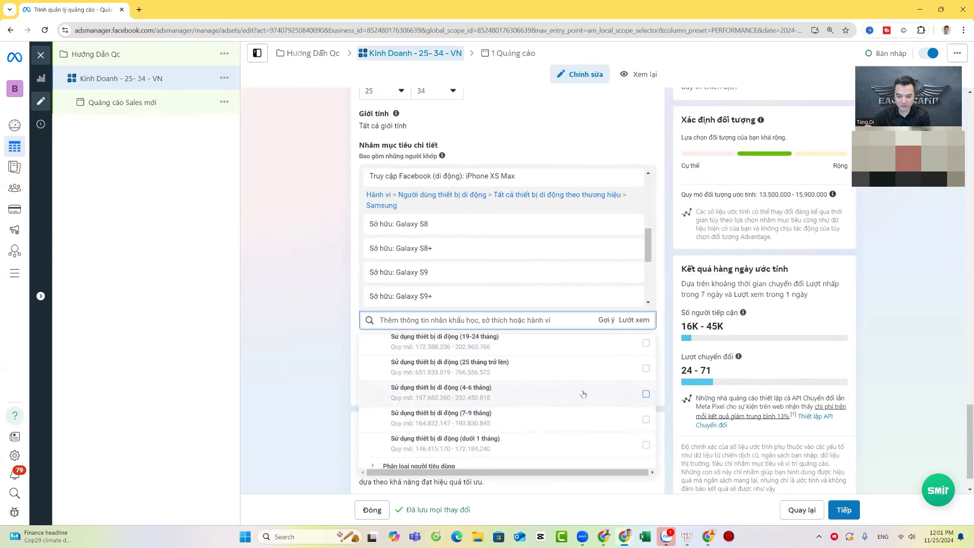
pyautogui.click(598, 368)
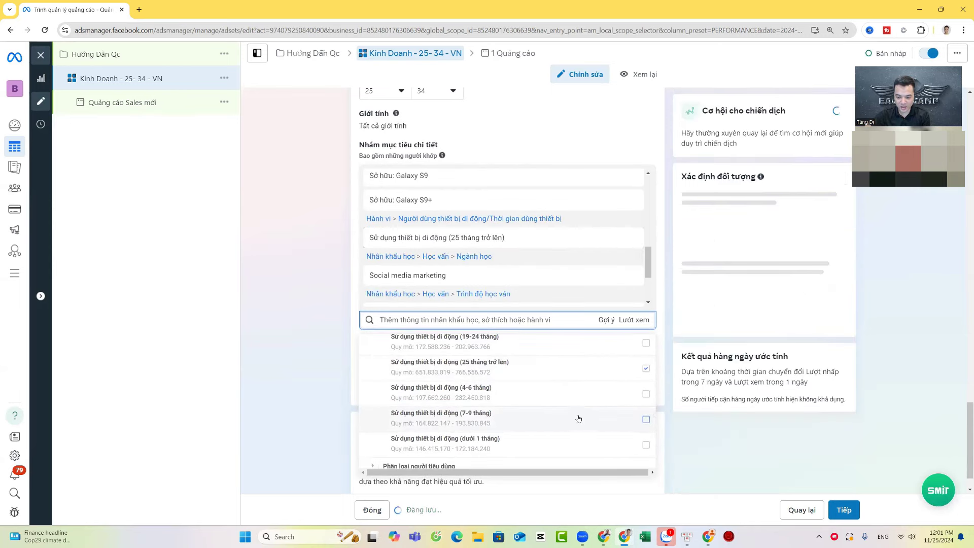
# Examine the remaining behavior categories, including Phân loại người tiêu dùng and Soccer, and close the list without adding any
pyautogui.scroll(3, 542, 435)
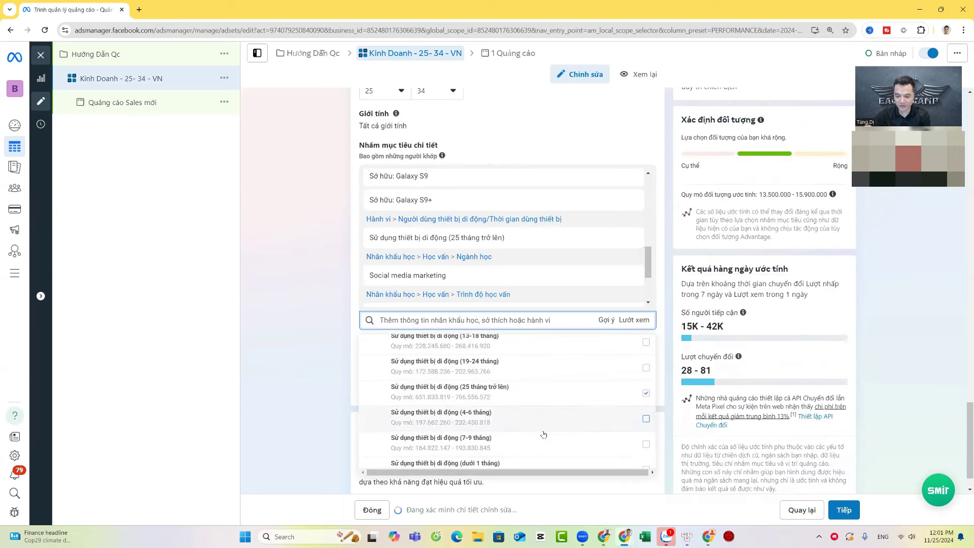
pyautogui.click(375, 367)
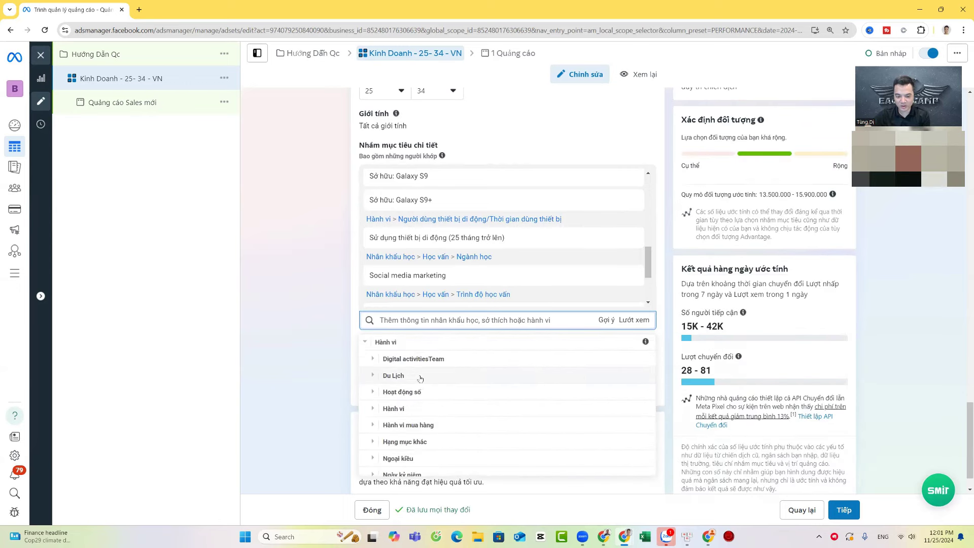
pyautogui.scroll(3, 421, 406)
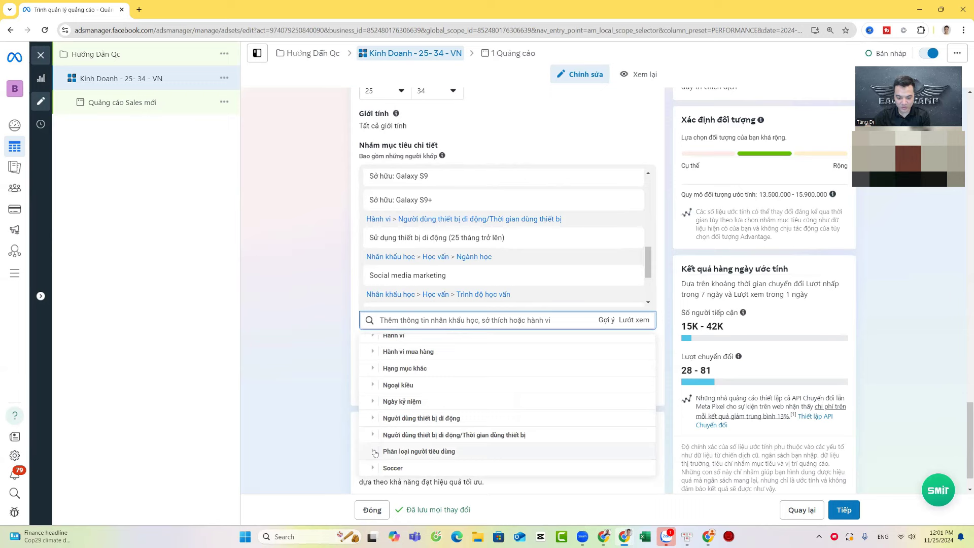
pyautogui.click(375, 451)
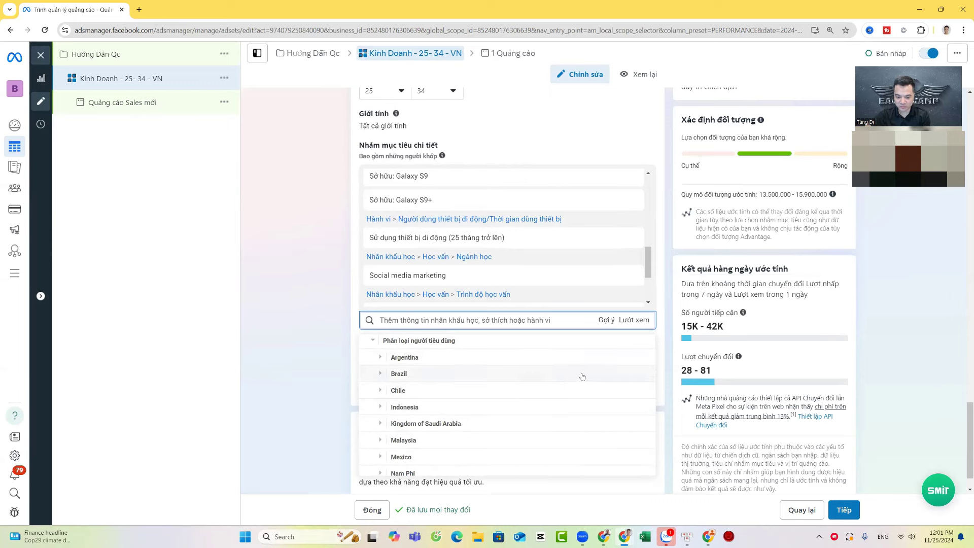
pyautogui.scroll(-2, 566, 393)
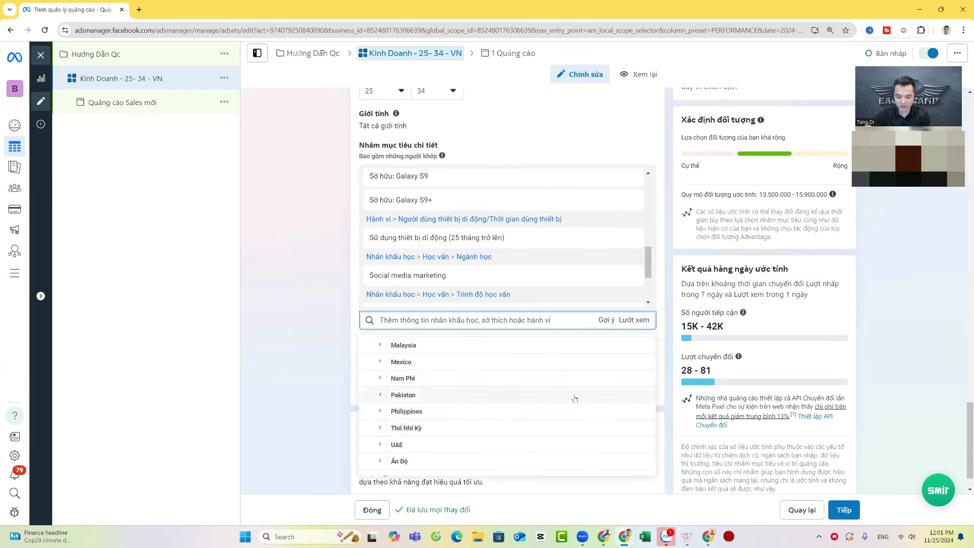
pyautogui.scroll(-1, 573, 406)
pyautogui.click(386, 468)
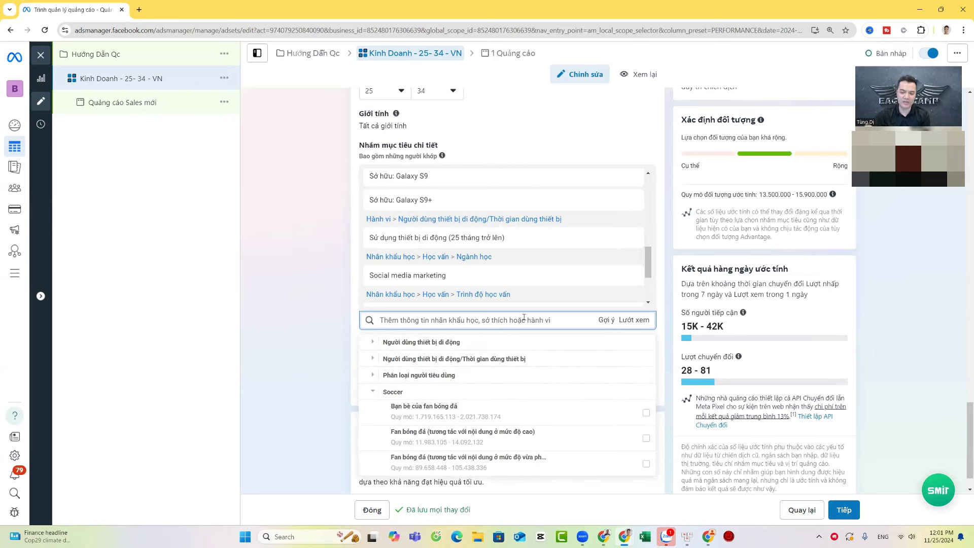
pyautogui.click(610, 323)
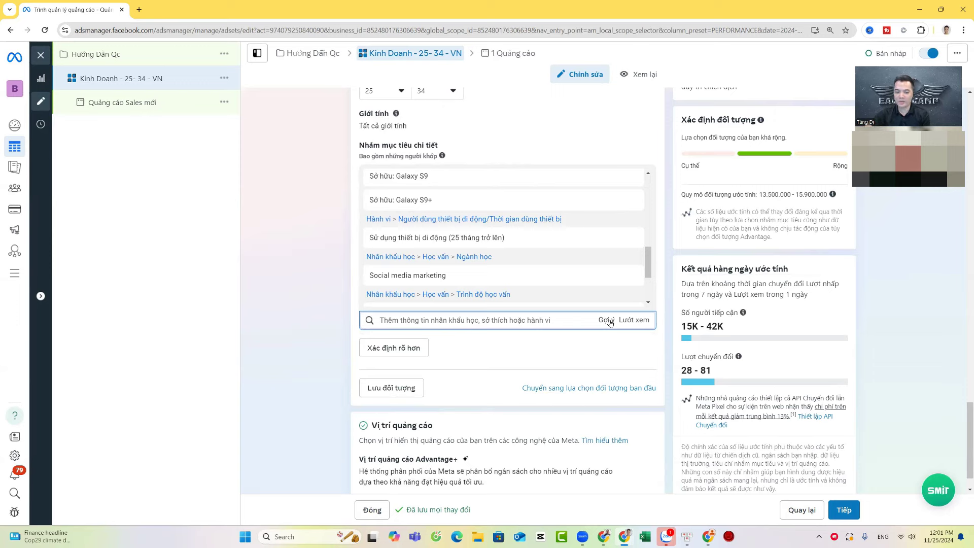
# Review the selected education criteria in detailed targeting and the ad set's Advantage+ placement setting
pyautogui.scroll(-3, 547, 284)
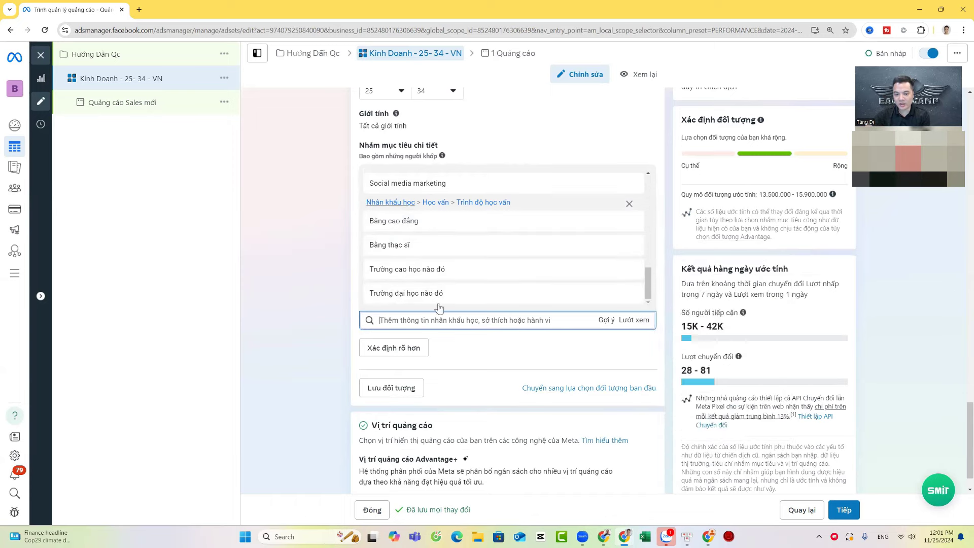
pyautogui.scroll(-1, 507, 271)
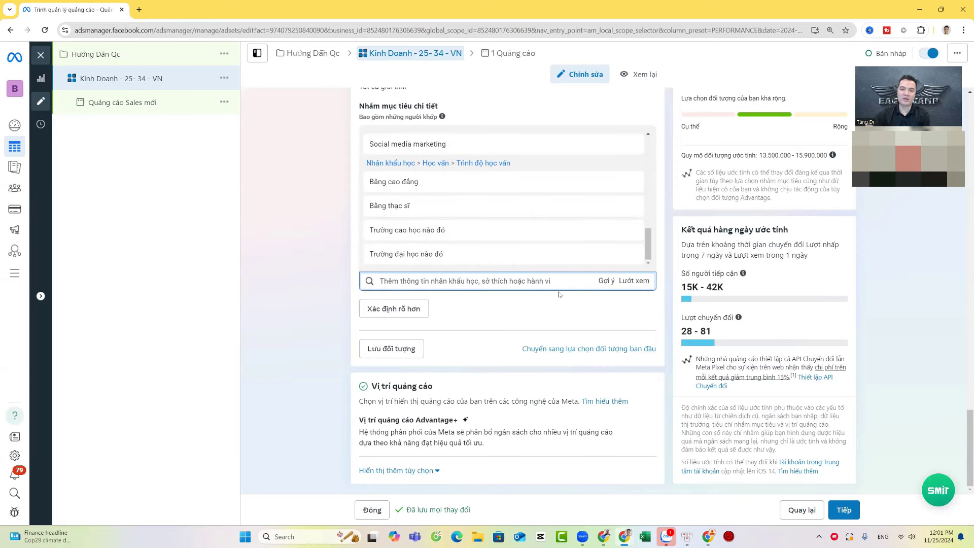
pyautogui.scroll(1, 555, 291)
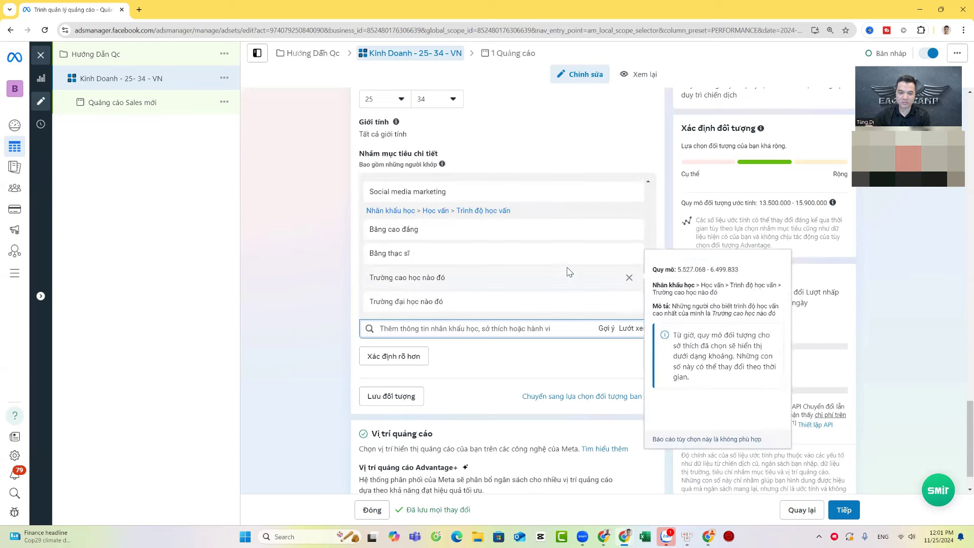
pyautogui.scroll(-1, 568, 358)
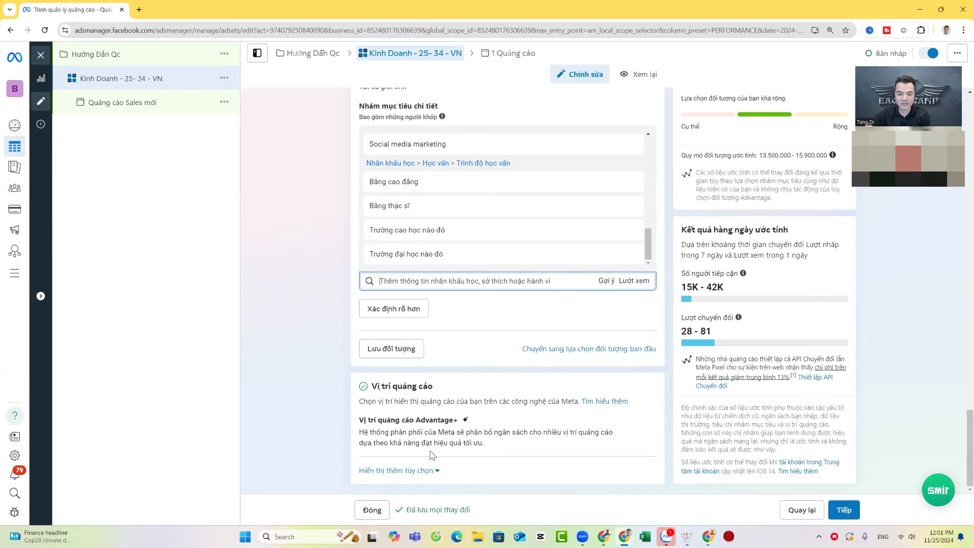
pyautogui.moveTo(370, 420); pyautogui.dragTo(458, 421)
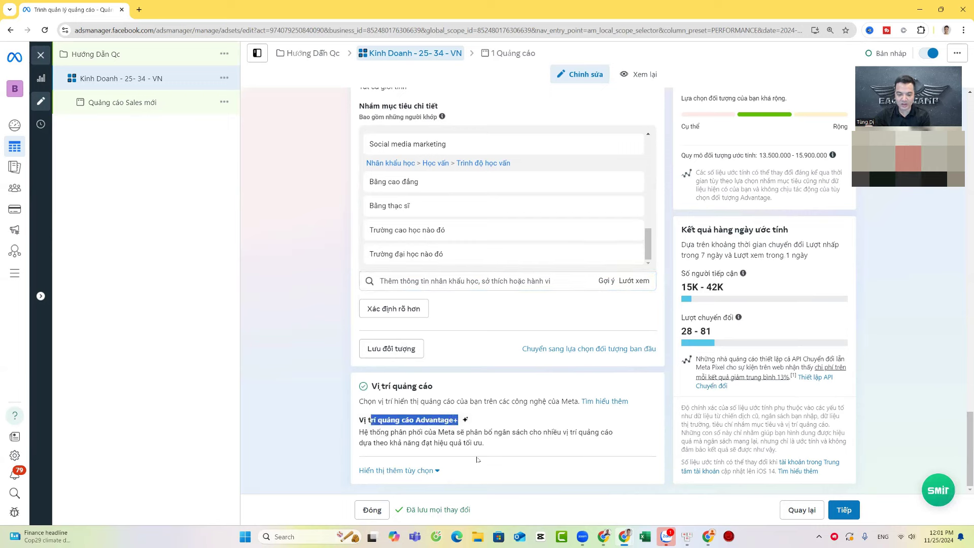
# Open the ad level of the campaign and rename the ad as hd chạy qc a-z newbie
pyautogui.click(513, 54)
pyautogui.click(461, 131)
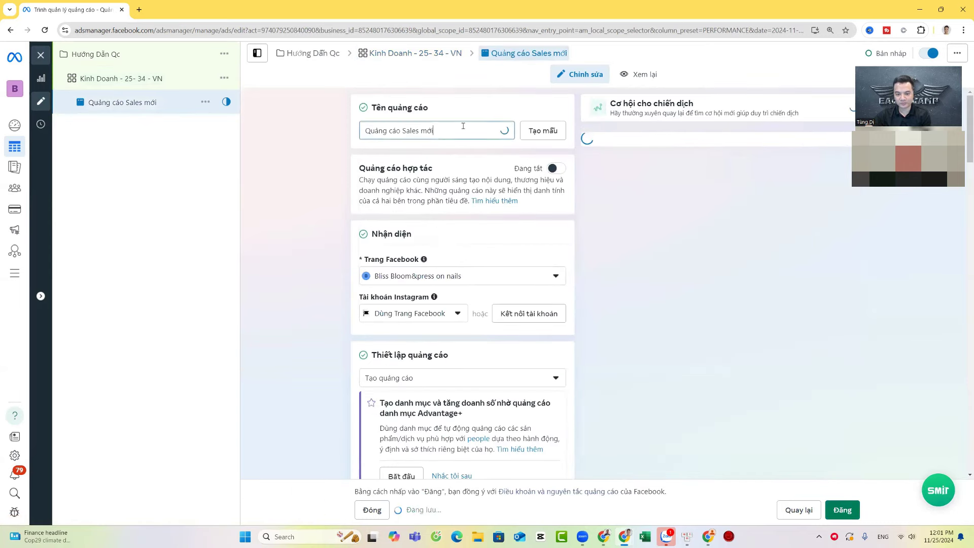
pyautogui.tripleClick(396, 131)
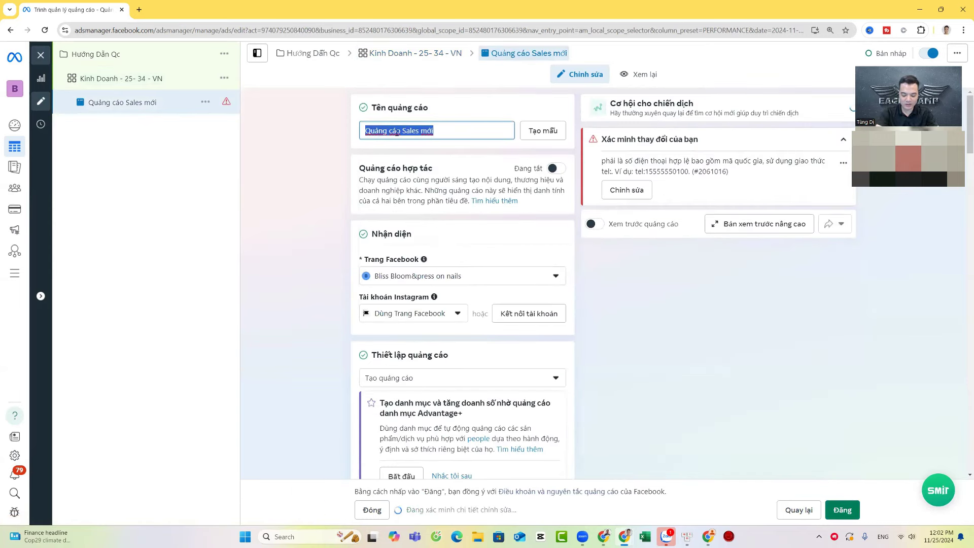
pyautogui.write('hd chay qc a-z')
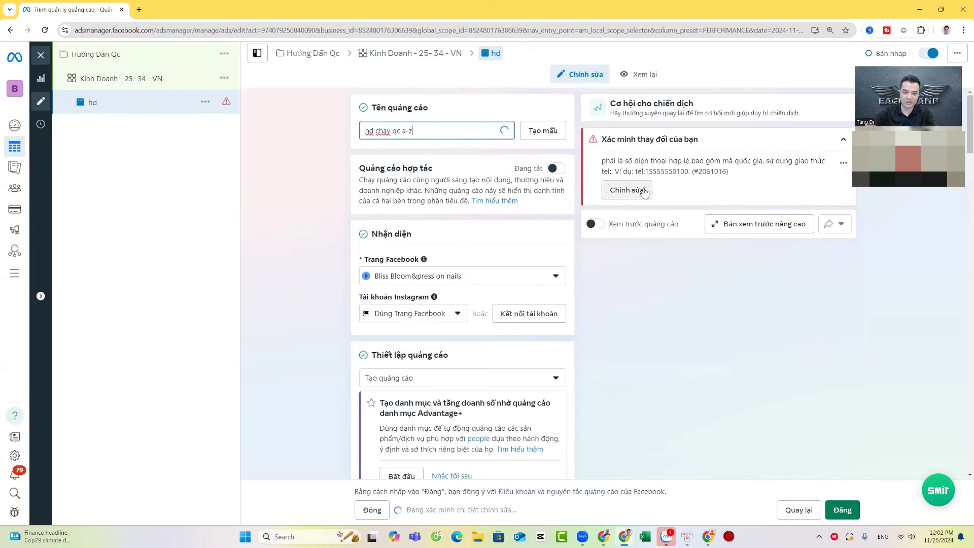
pyautogui.write(' newbie')
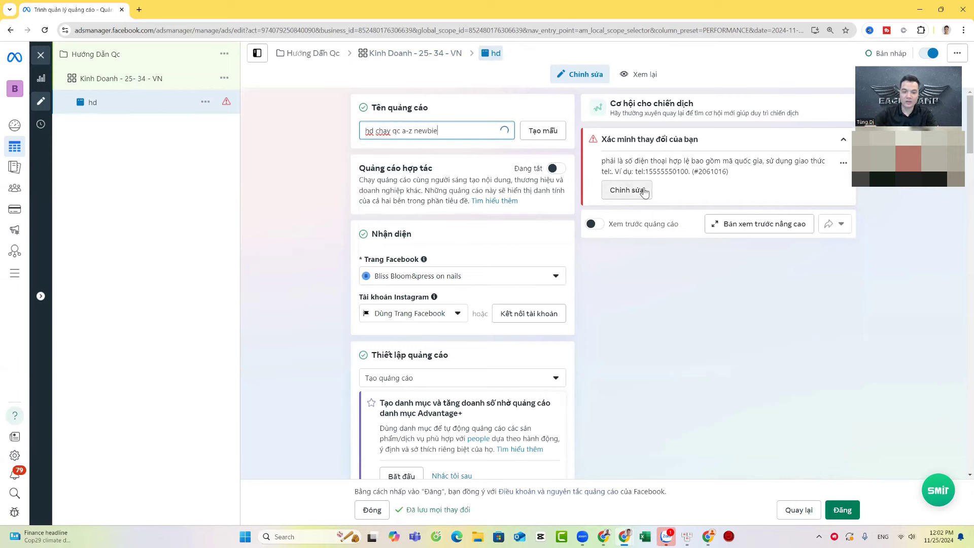
pyautogui.click(328, 144)
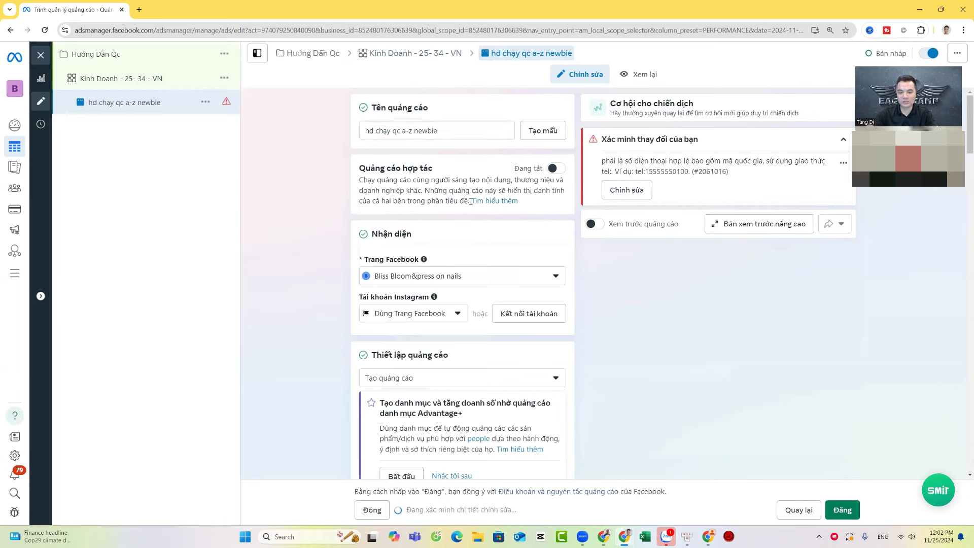
# Search the Facebook page list by the owner's name and set the matching personal page as the ad's identity
pyautogui.click(485, 283)
pyautogui.click(416, 330)
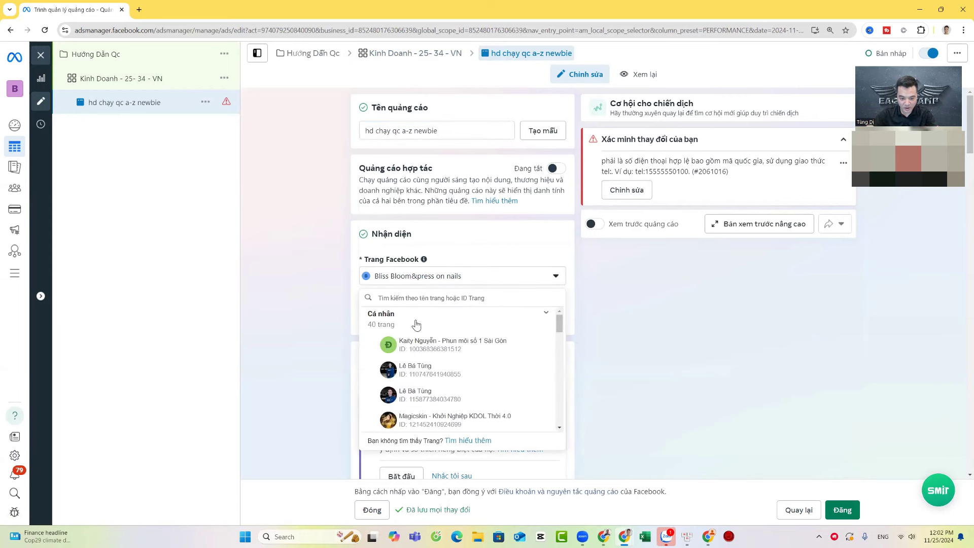
pyautogui.scroll(-3, 432, 390)
pyautogui.scroll(-1, 433, 399)
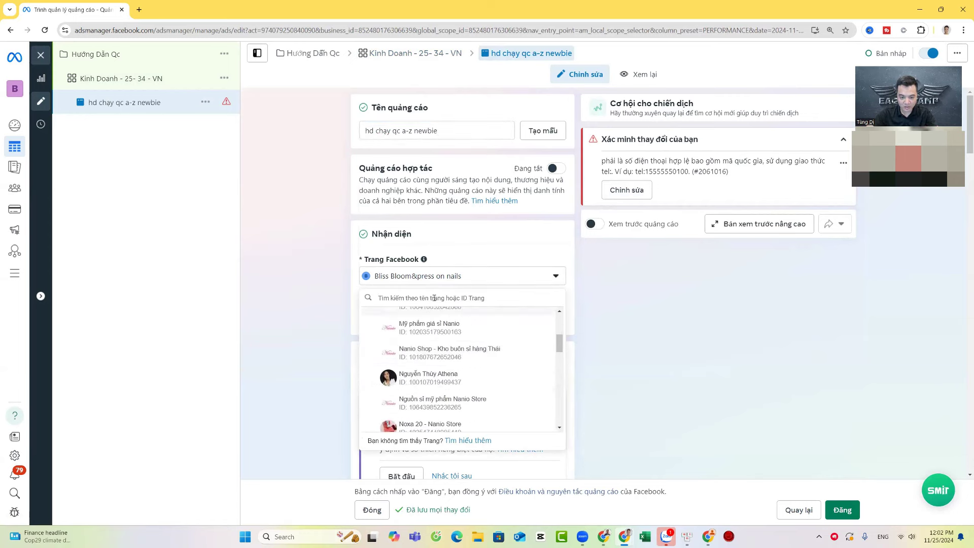
pyautogui.click(477, 299)
pyautogui.write('tùng')
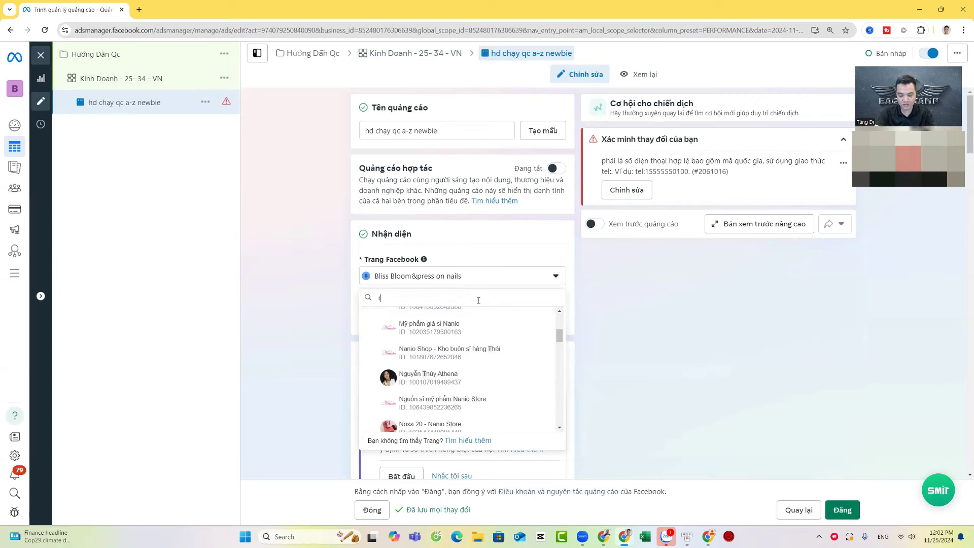
pyautogui.click(477, 348)
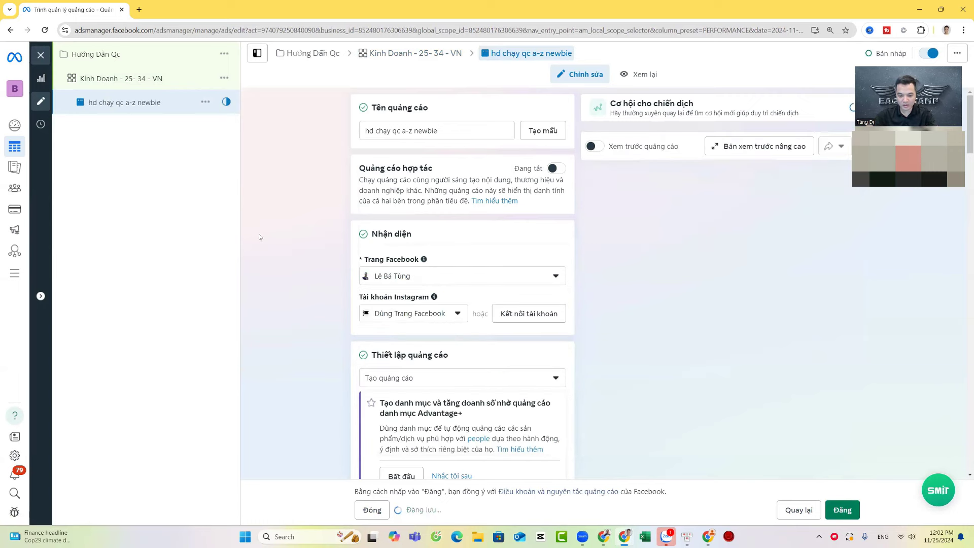
# Set the ad to use an existing post and choose the Facebook video post HƯỚNG DẪN CHẠY QUẢNG CÁO CHI TIẾT CHO NGƯỜI MỚI
pyautogui.scroll(-3, 477, 263)
pyautogui.click(456, 188)
pyautogui.click(414, 231)
pyautogui.scroll(-5, 498, 330)
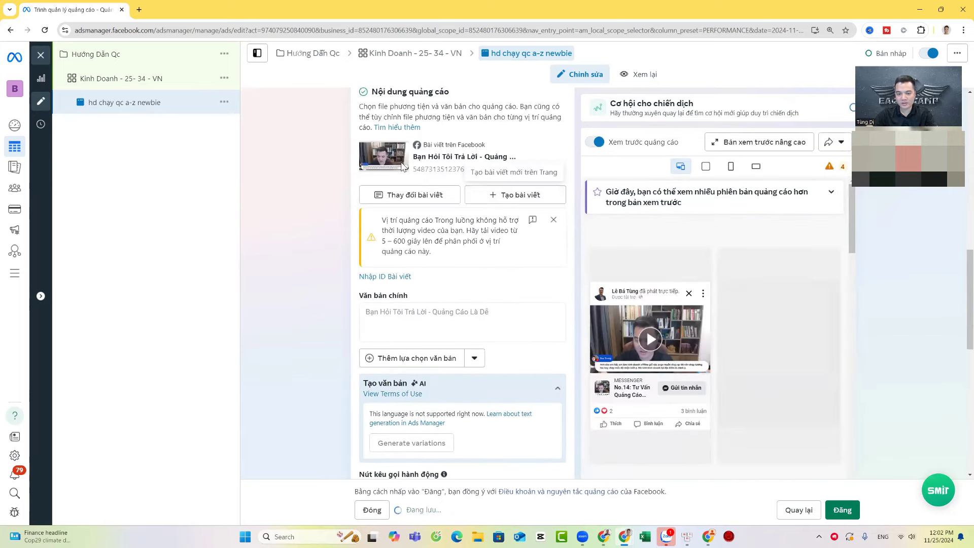
pyautogui.click(429, 194)
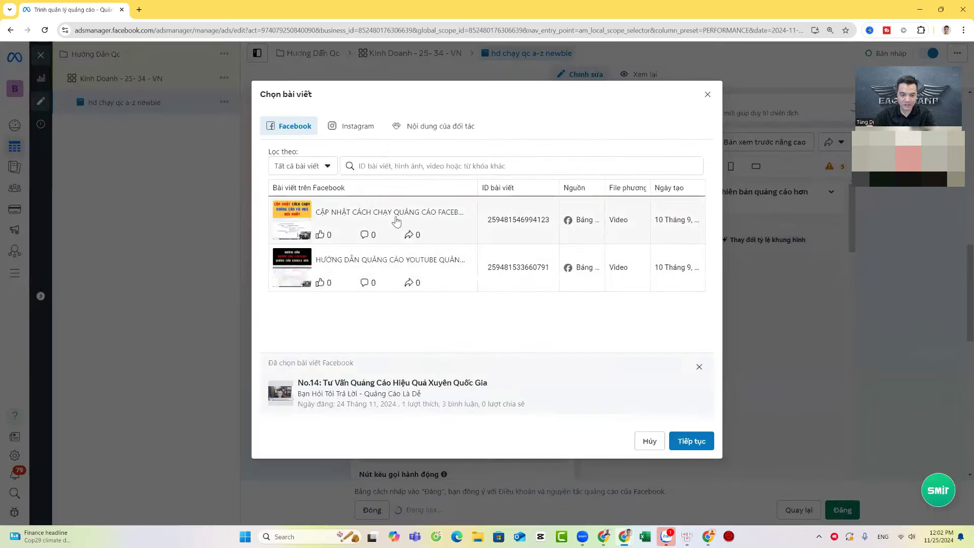
pyautogui.click(690, 441)
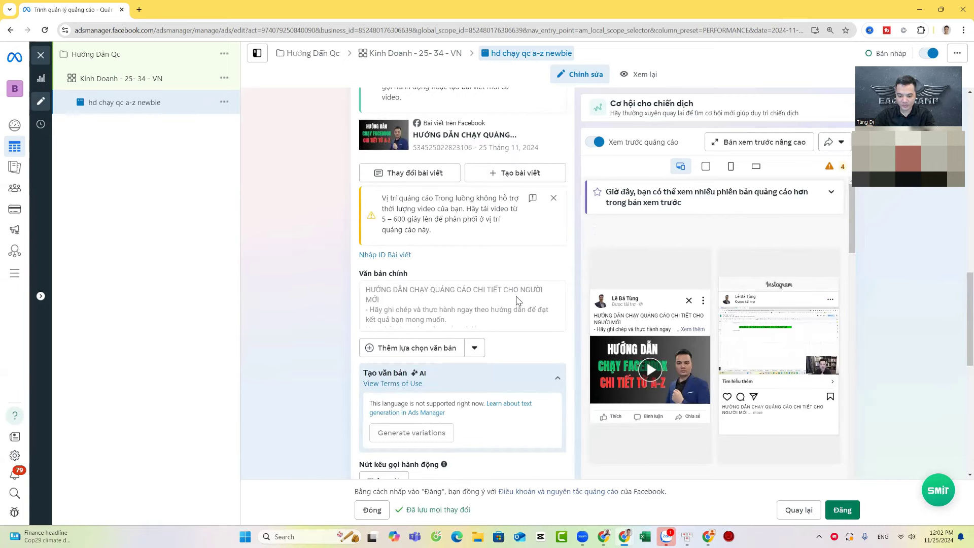
# Collapse the AI text generation section and start adding a Tìm hiểu thêm call-to-action button, ready for its website URL
pyautogui.scroll(-1, 516, 300)
pyautogui.scroll(-2, 451, 226)
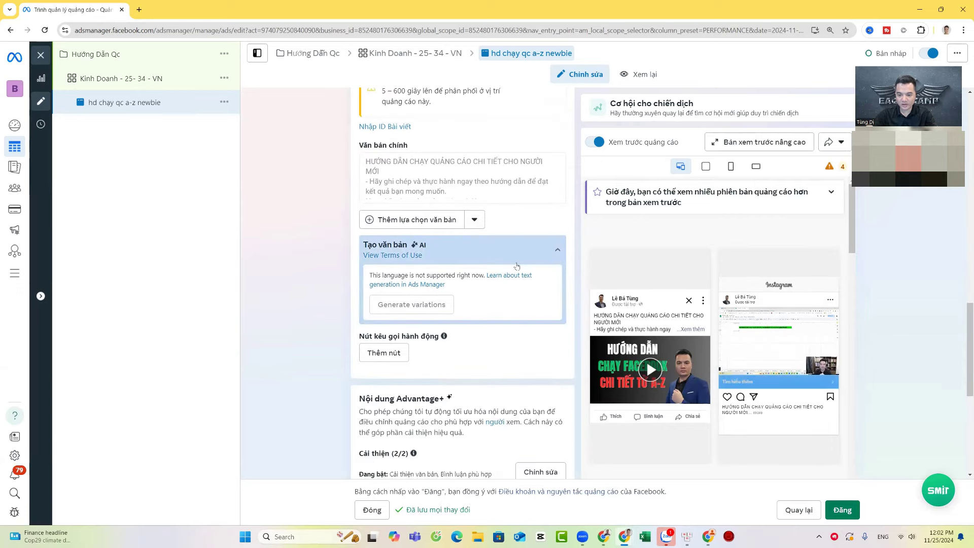
pyautogui.click(559, 240)
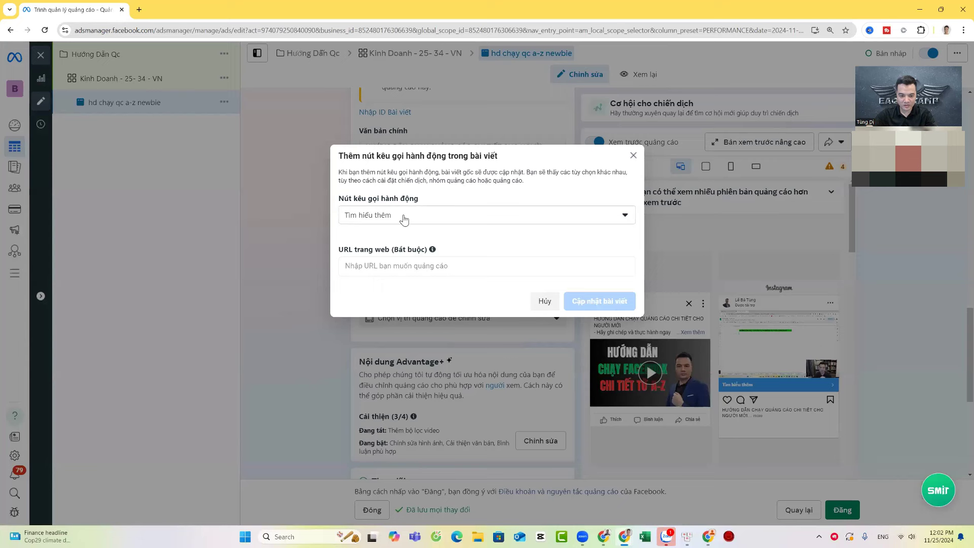
pyautogui.click(405, 219)
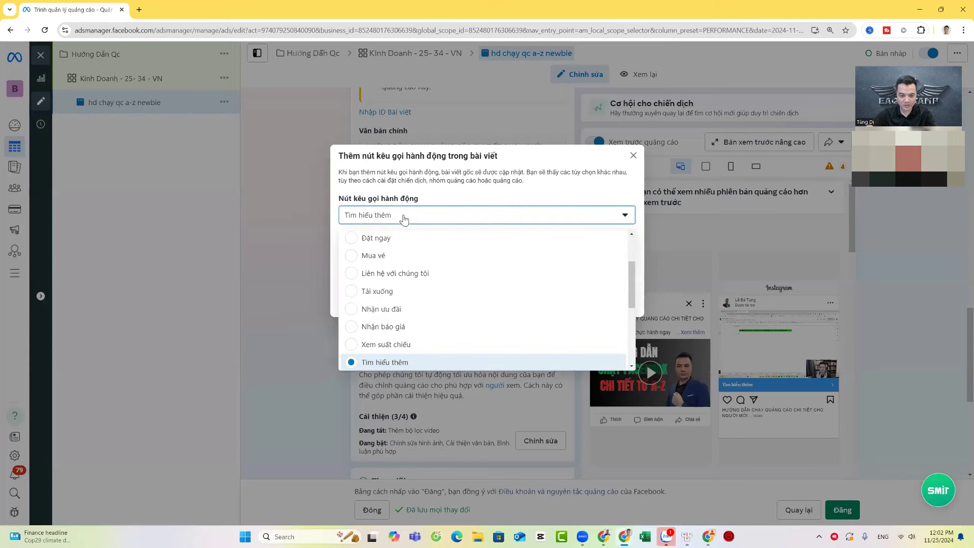
pyautogui.click(402, 218)
pyautogui.click(454, 267)
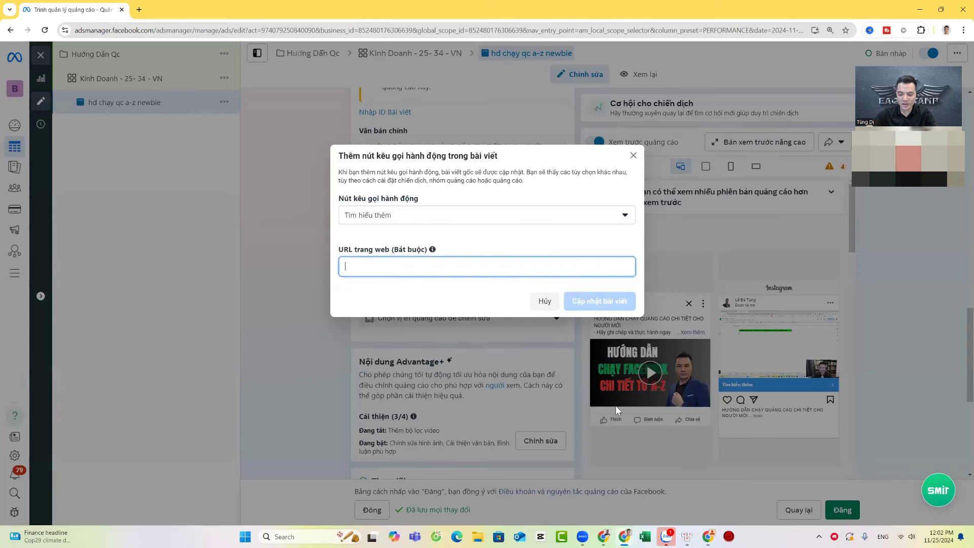
# Switch to Campaign URL Builder in the other browser window, set campaign content to nut and clear the campaign term
pyautogui.click(611, 534)
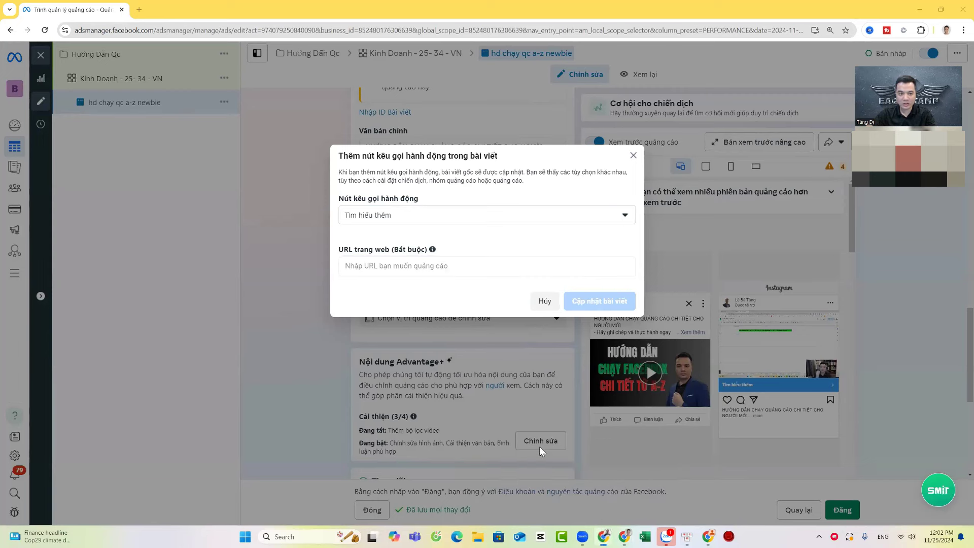
pyautogui.moveTo(603, 536)
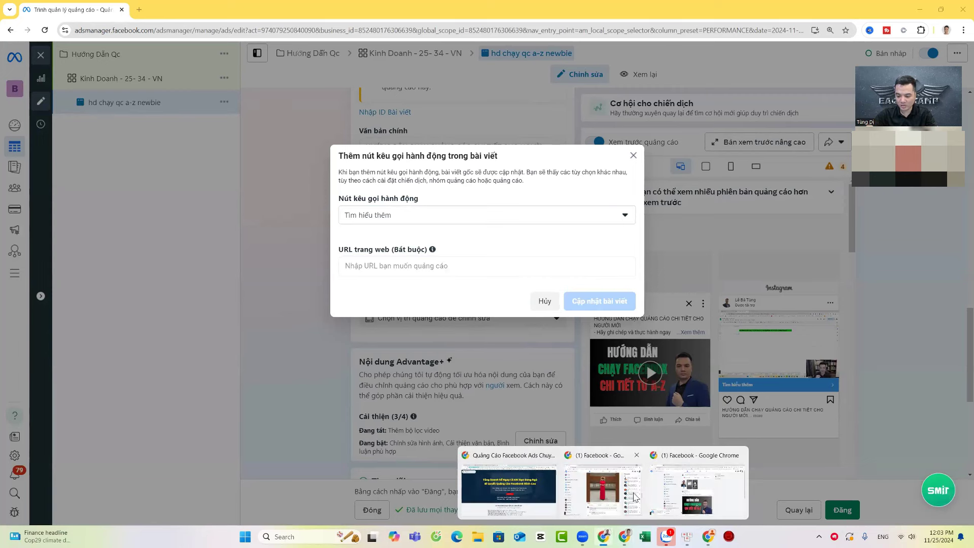
pyautogui.click(653, 497)
pyautogui.doubleClick(165, 283)
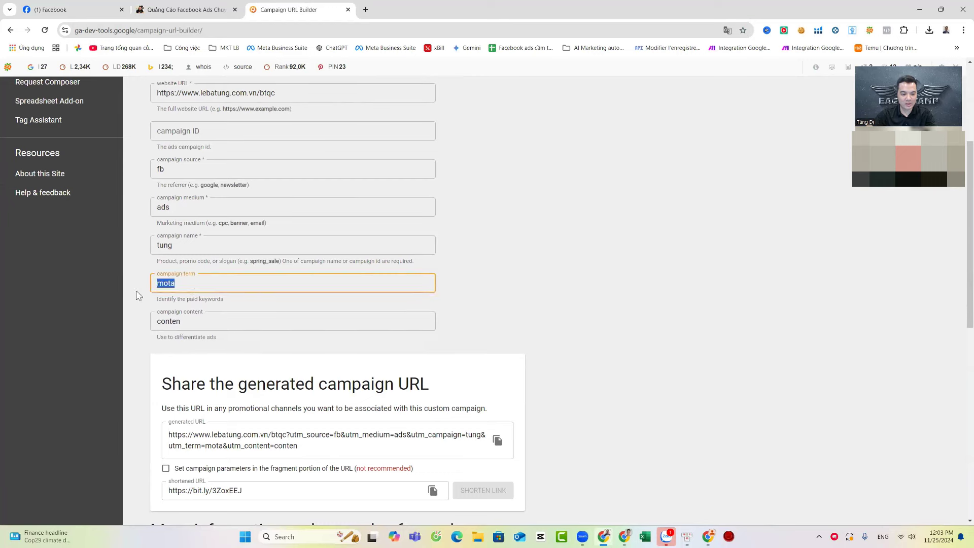
pyautogui.click(187, 322)
pyautogui.write('nut')
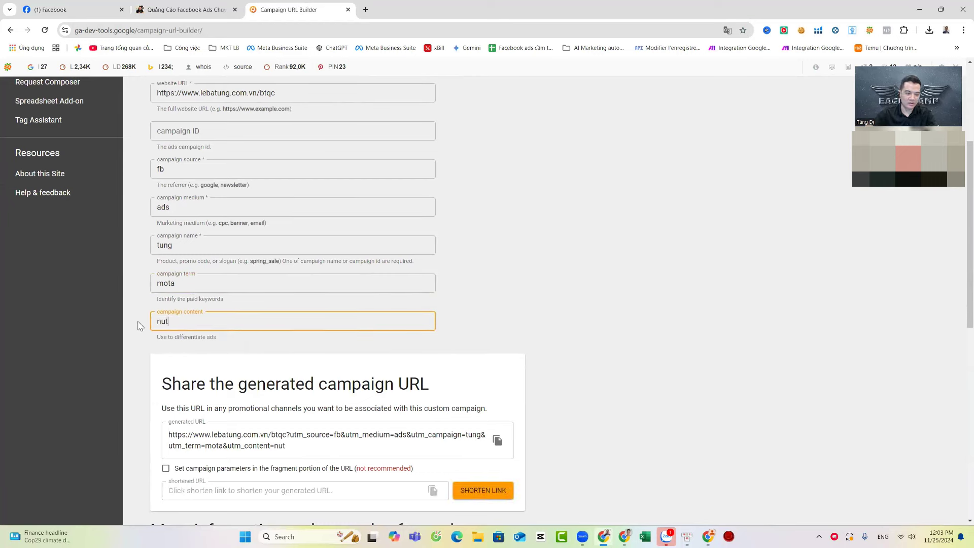
pyautogui.doubleClick(160, 283)
pyautogui.press('BackSpace')
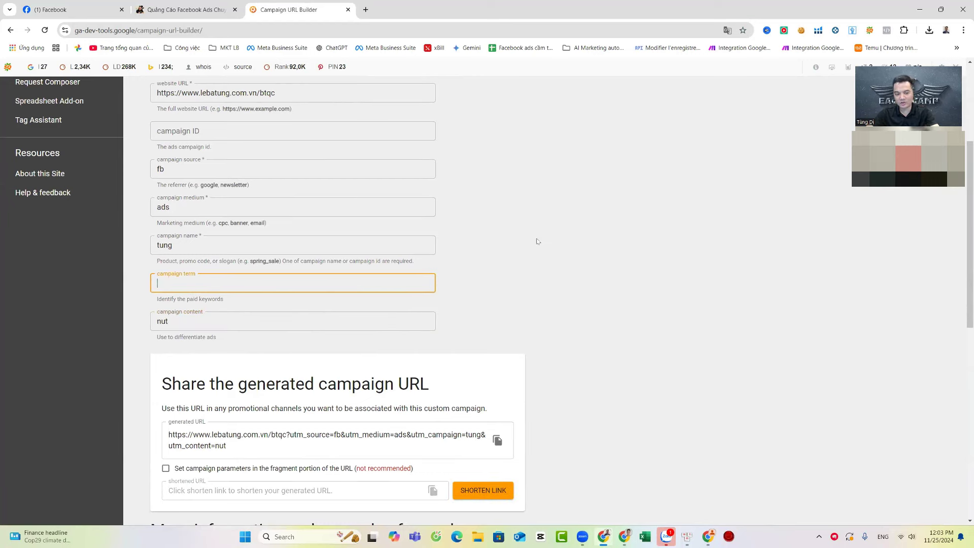
pyautogui.click(535, 238)
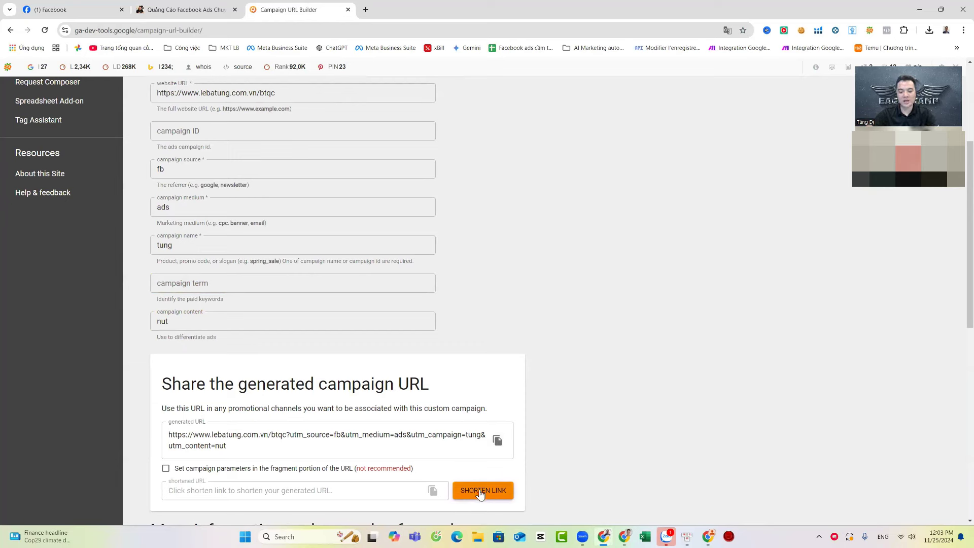
pyautogui.scroll(4, 377, 360)
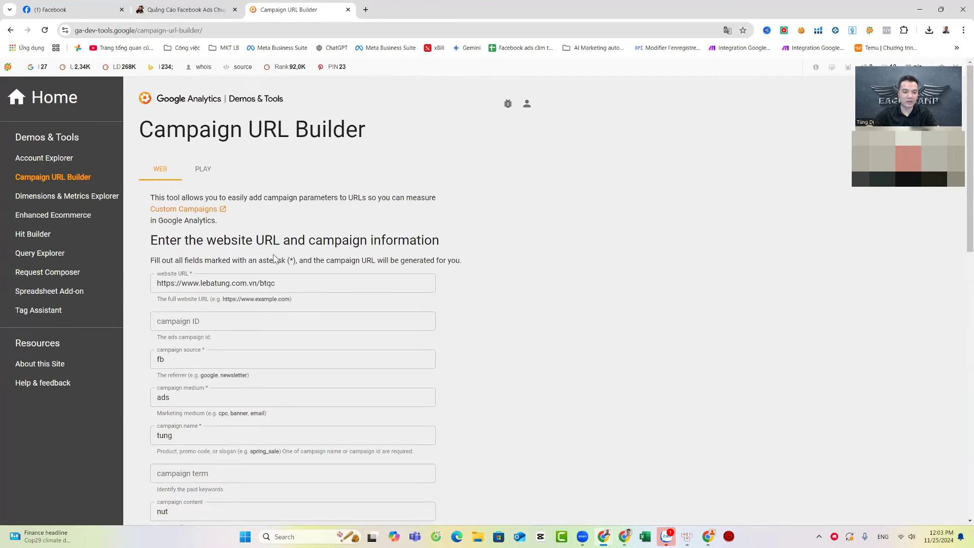
pyautogui.moveTo(276, 283); pyautogui.dragTo(154, 283)
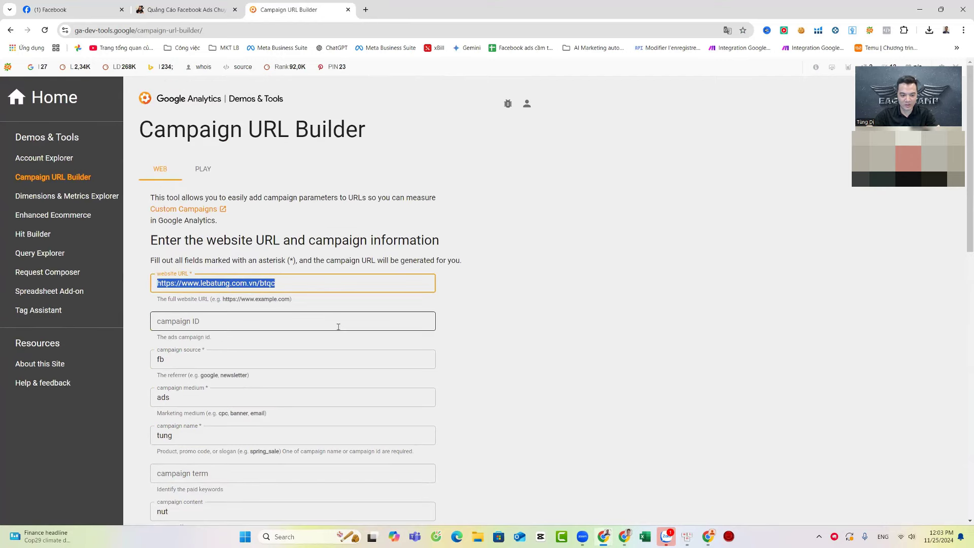
pyautogui.moveTo(279, 282); pyautogui.dragTo(137, 281)
pyautogui.hotkey('ctrl', 'c')
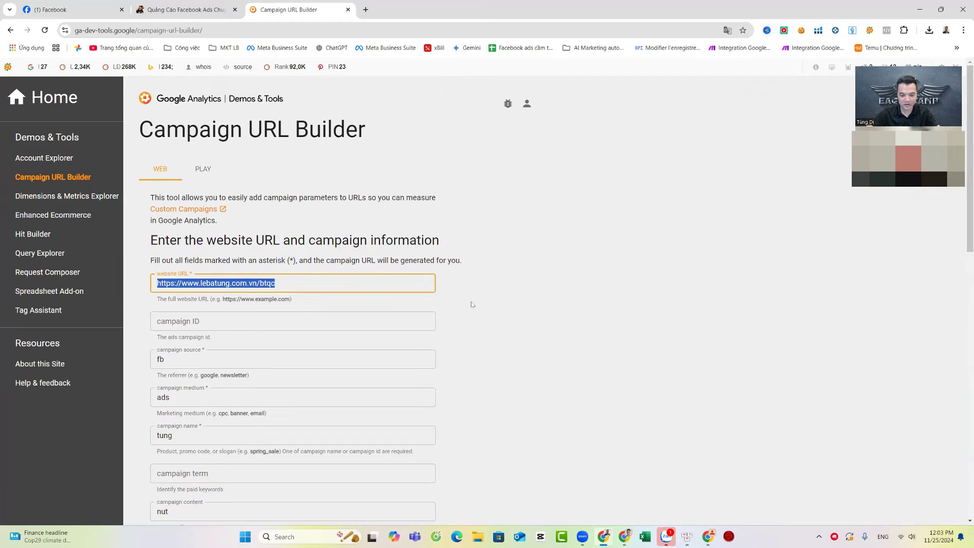
pyautogui.click(624, 536)
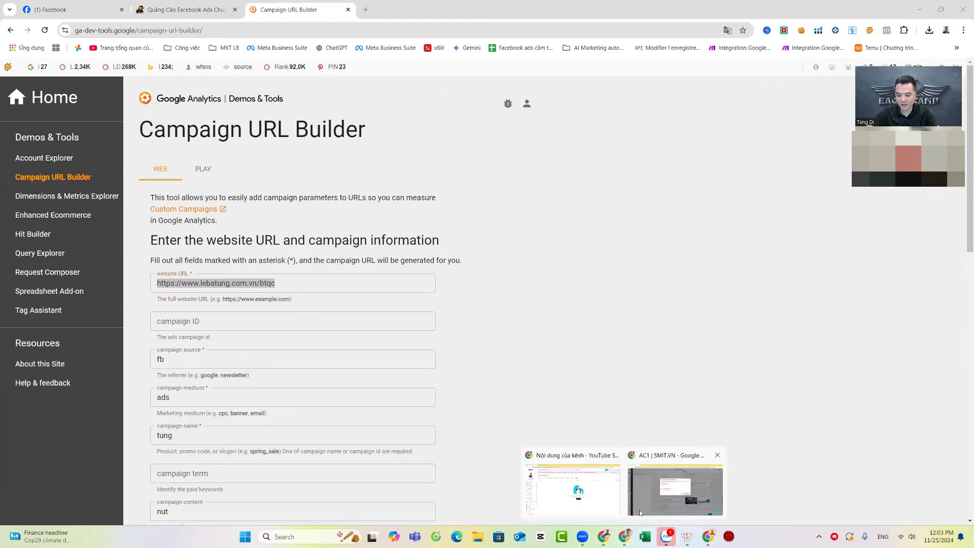
pyautogui.click(658, 504)
pyautogui.hotkey('ctrl', 'v')
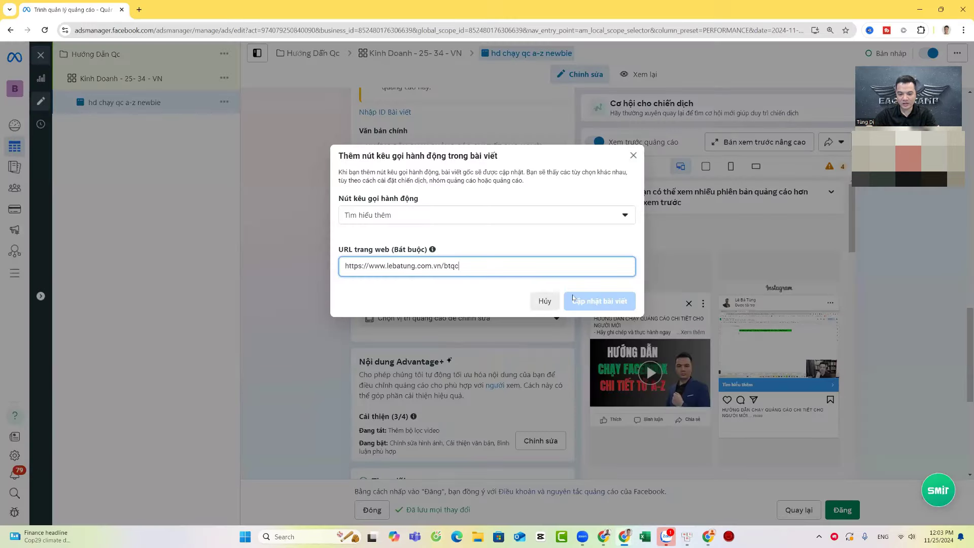
pyautogui.click(599, 300)
# Set the URL parameters in the ad's tracking section to nut-N1-B1
pyautogui.scroll(-5, 457, 304)
pyautogui.click(449, 430)
pyautogui.write('nut')
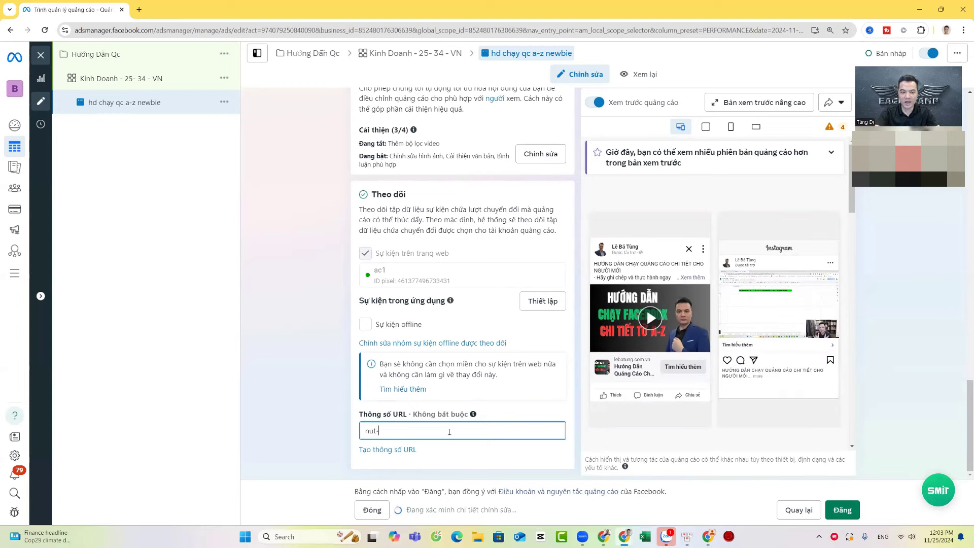
pyautogui.write('-n')
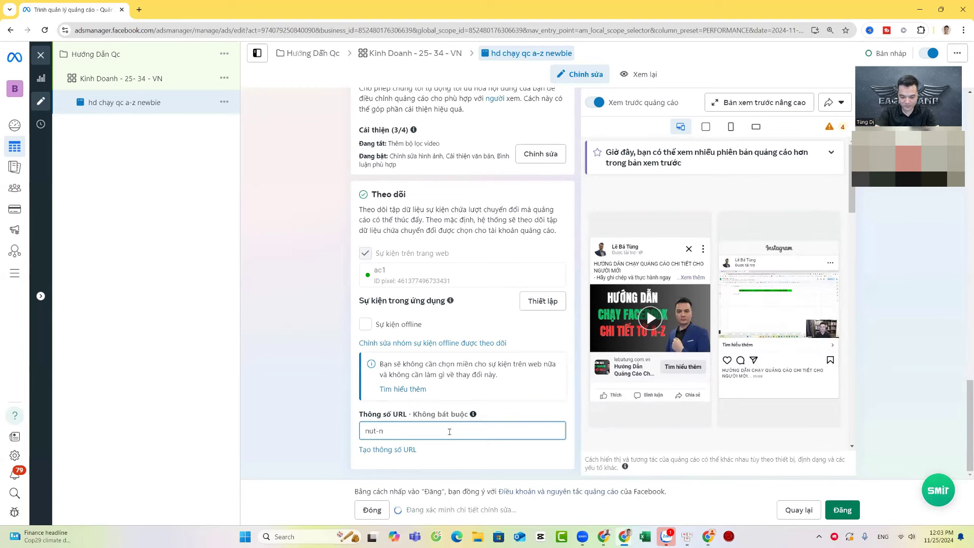
pyautogui.write('1-B1')
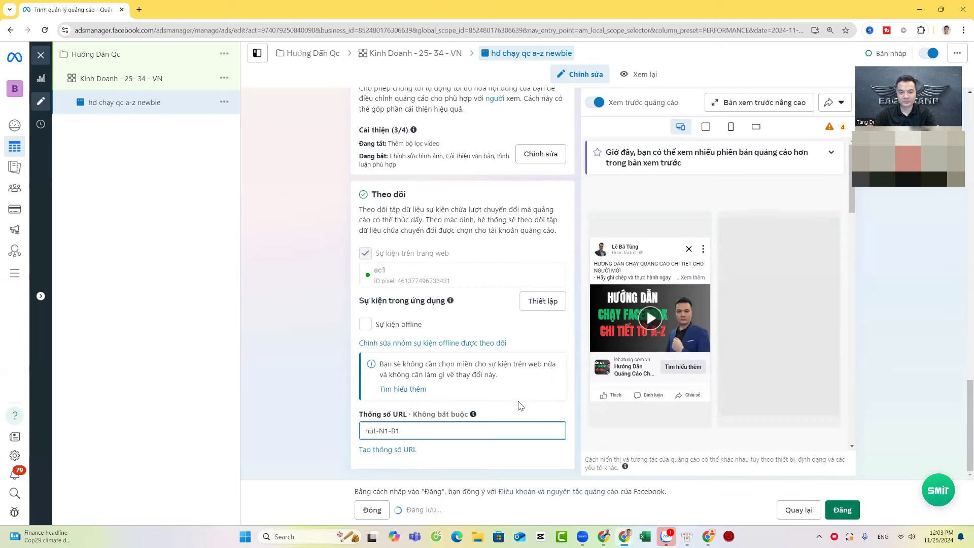
pyautogui.scroll(2, 521, 406)
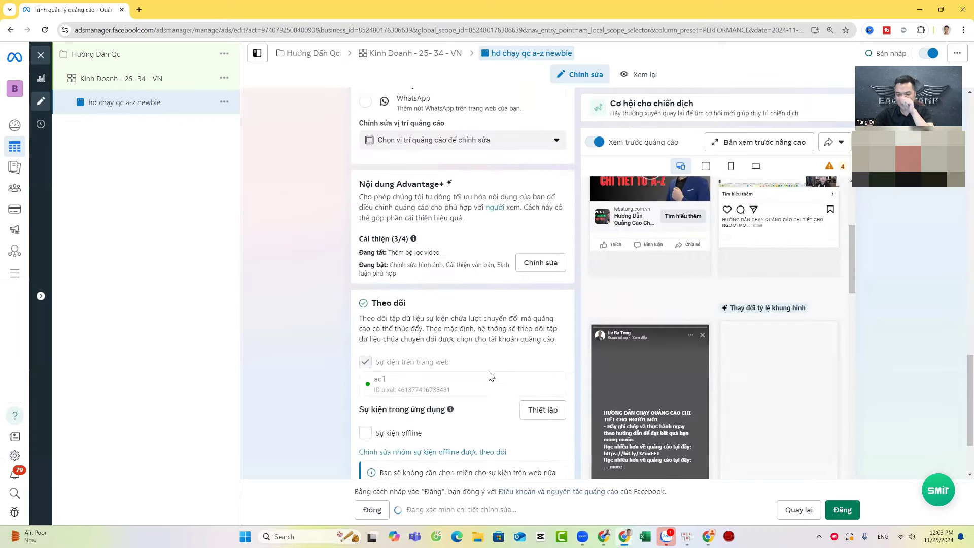
pyautogui.scroll(-2, 491, 375)
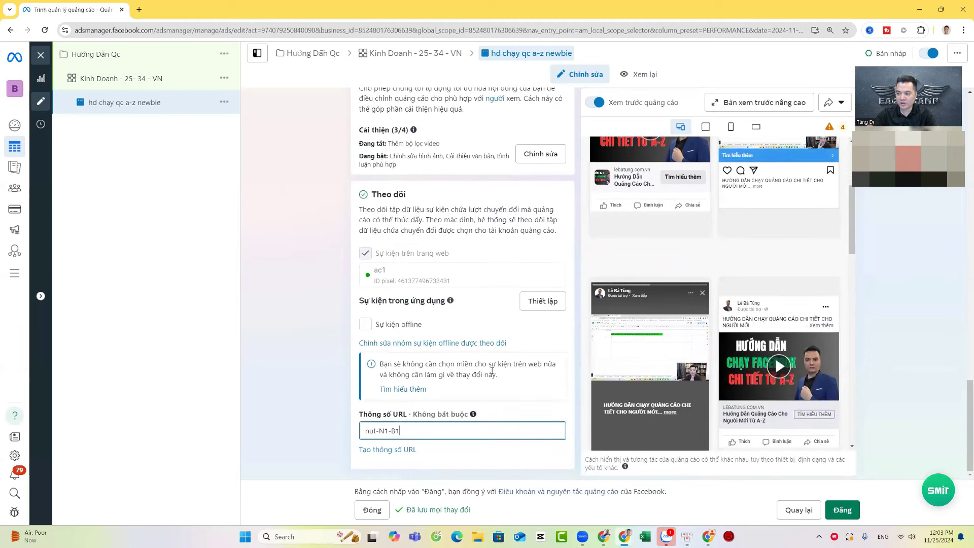
pyautogui.click(289, 218)
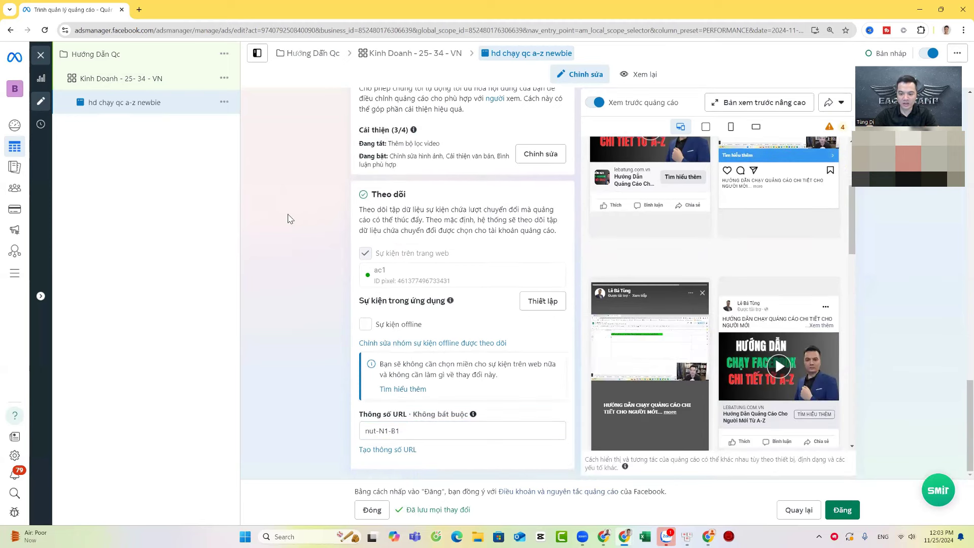
# Duplicate the ad hd chạy qc a-z newbie within its ad set and rename the copy b2-livestream
pyautogui.click(224, 102)
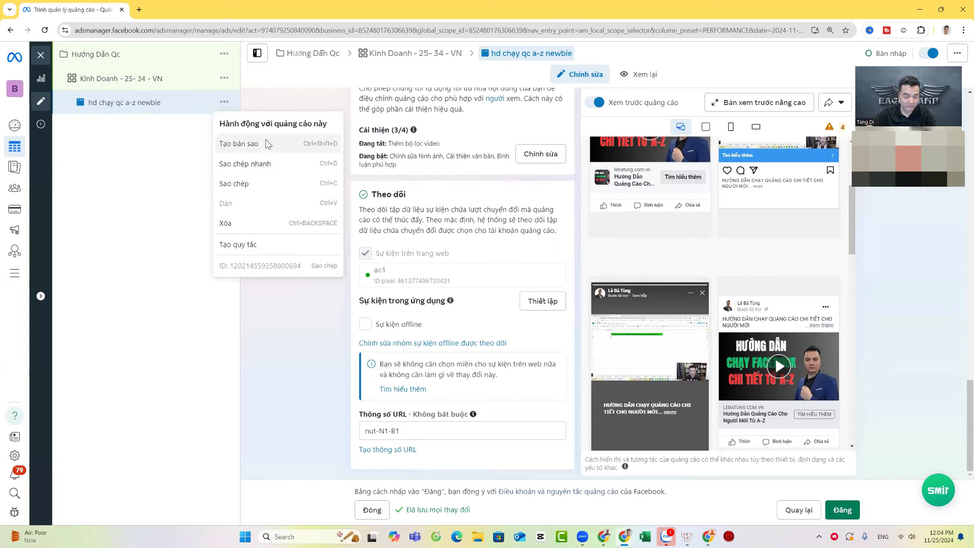
pyautogui.click(219, 194)
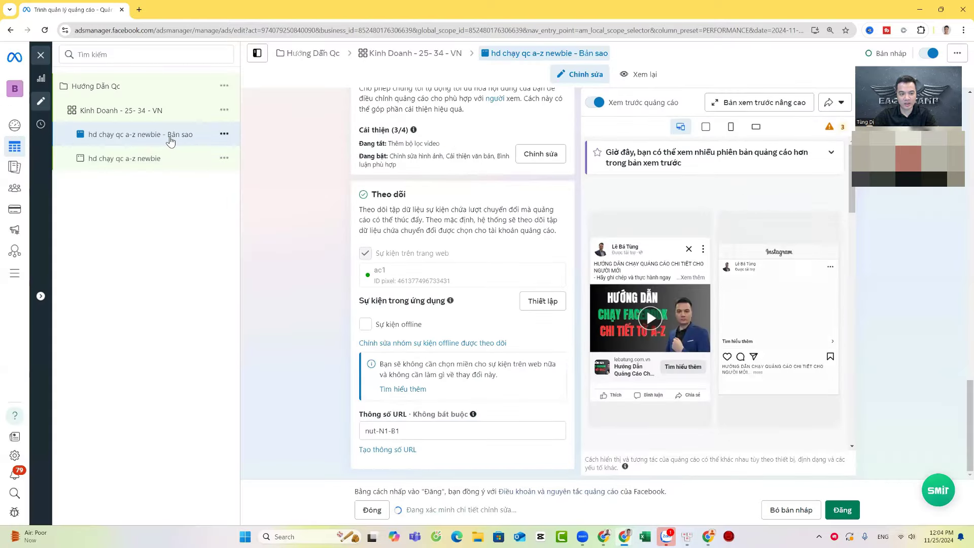
pyautogui.scroll(10, 482, 169)
pyautogui.scroll(5, 477, 170)
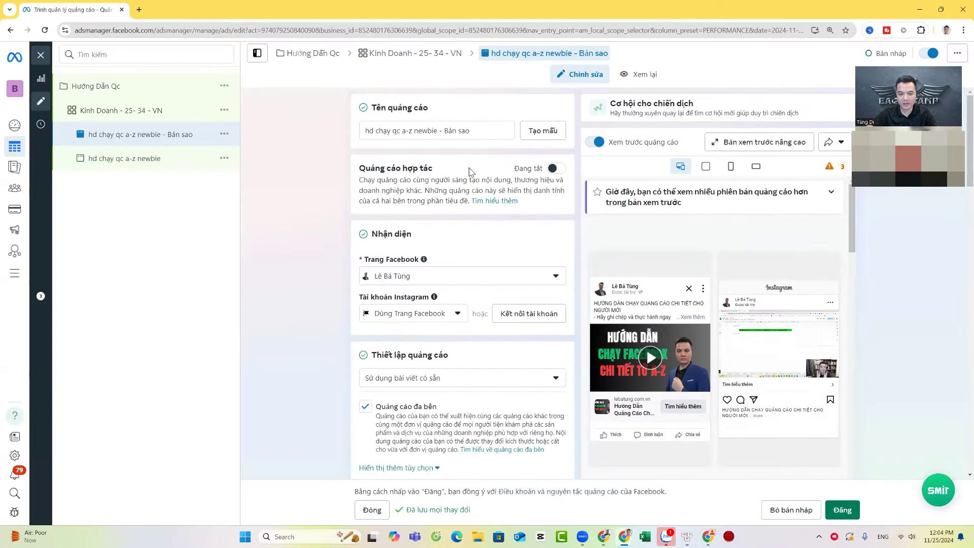
pyautogui.moveTo(485, 127); pyautogui.dragTo(345, 133)
pyautogui.write('b2-livestream')
# Try the Facebook post Bạn Hỏi Tôi Trả Lời - Quảng Cáo Là Dễ in the b2-livestream ad and check its call-to-action settings
pyautogui.click(398, 271)
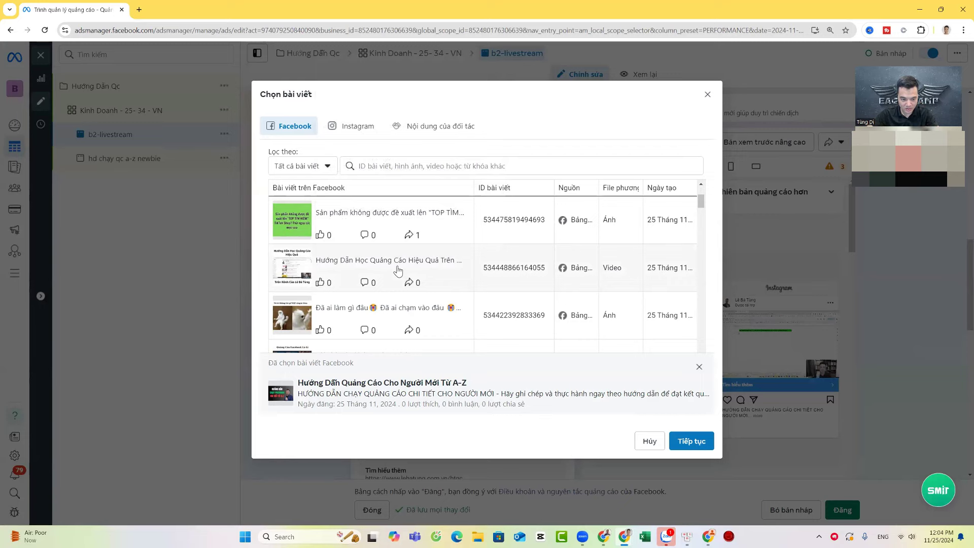
pyautogui.scroll(-5, 398, 271)
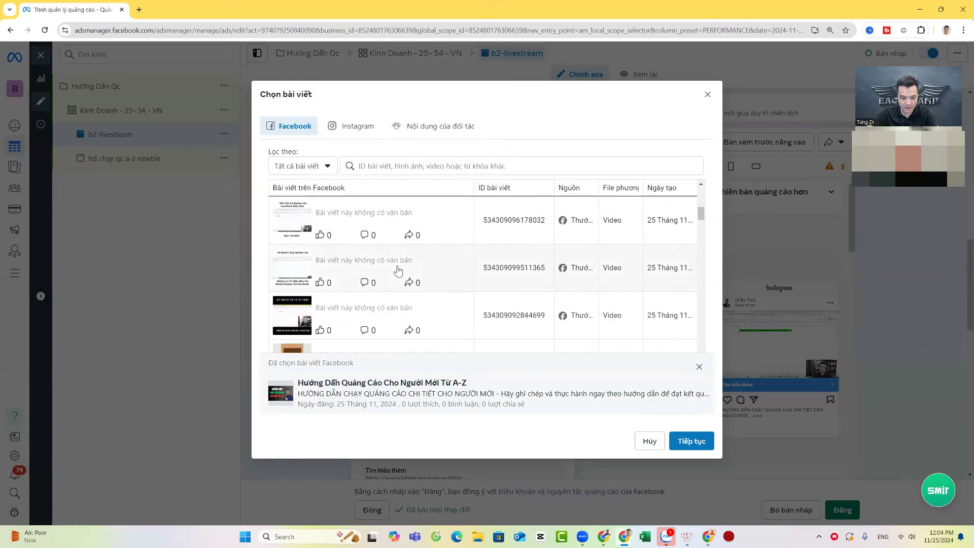
pyautogui.scroll(-5, 398, 272)
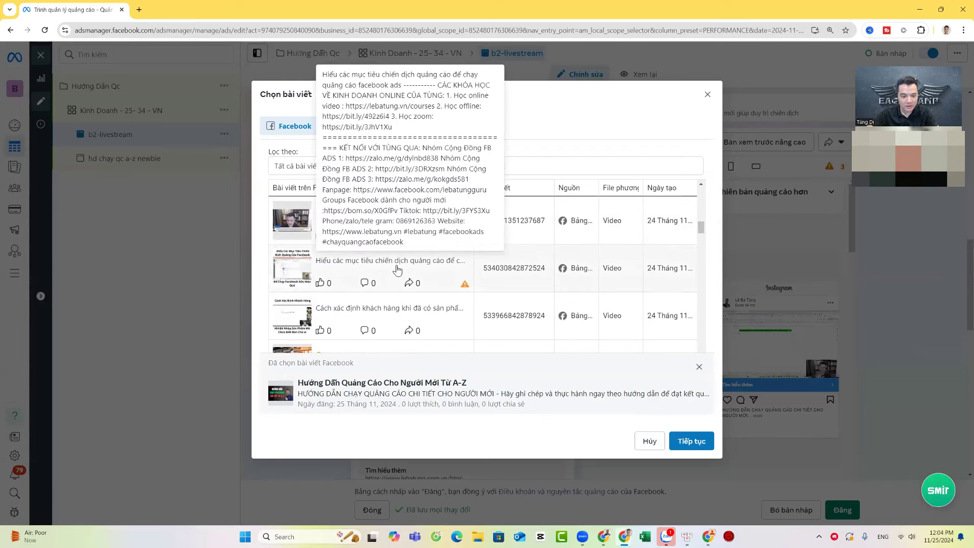
pyautogui.scroll(1, 385, 267)
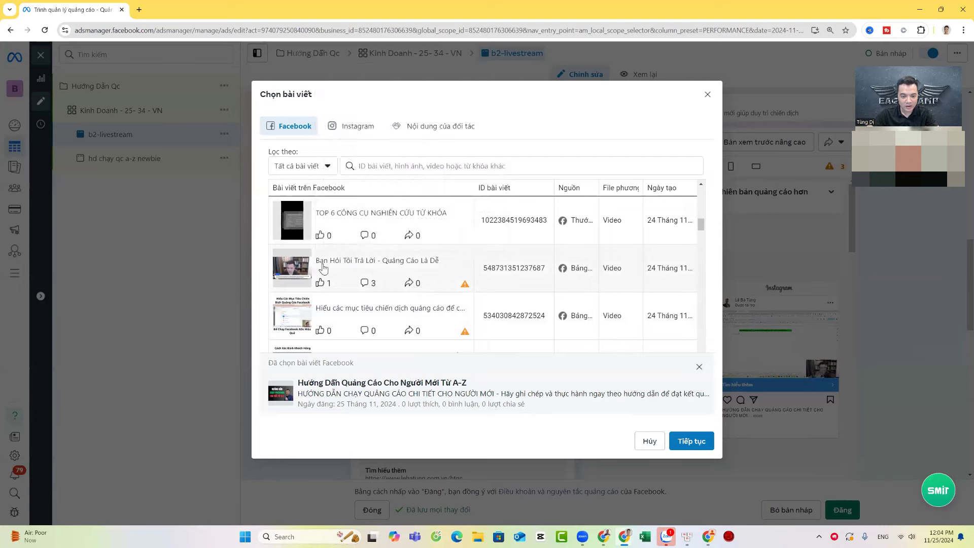
pyautogui.click(398, 264)
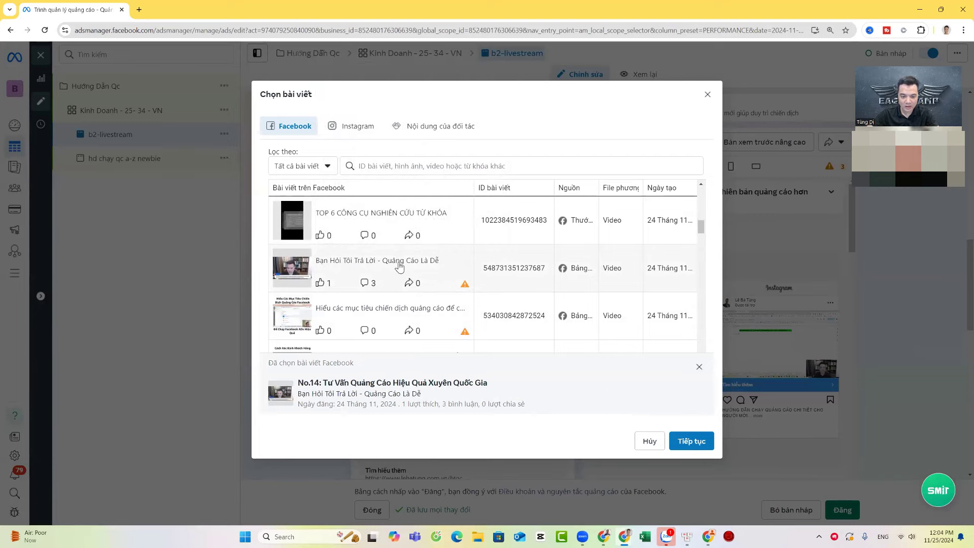
pyautogui.click(691, 442)
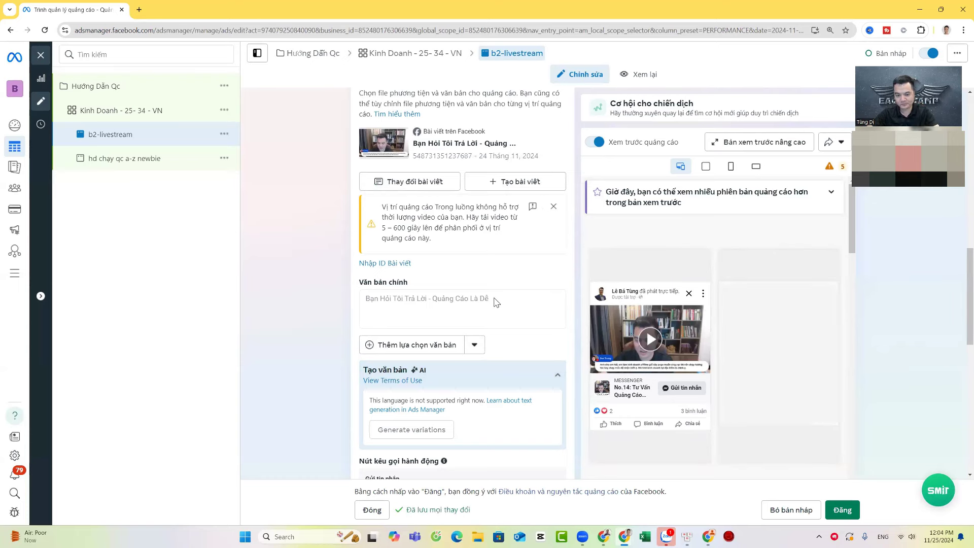
pyautogui.scroll(-2, 496, 276)
pyautogui.scroll(-3, 496, 276)
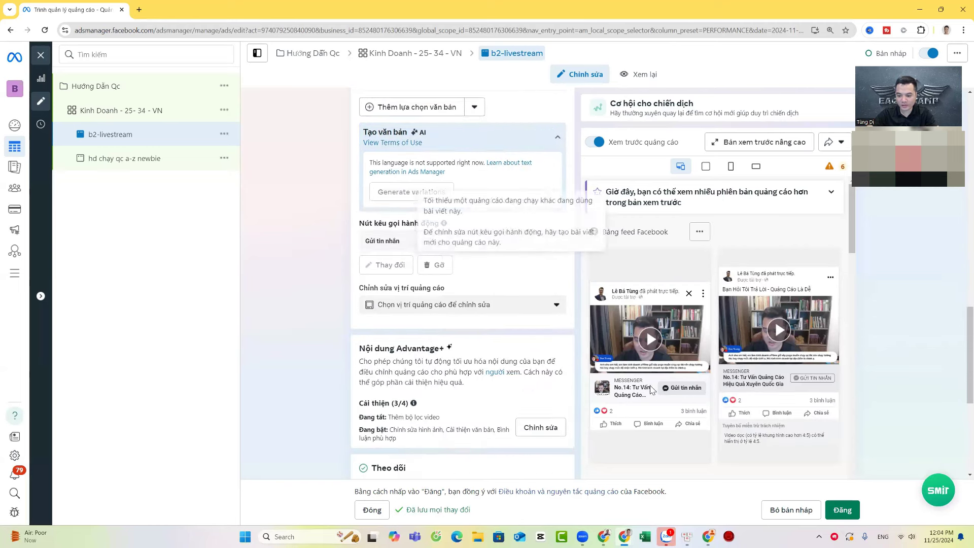
# Change the b2-livestream ad's post to the Facebook video Cách chạy quảng cáo livestrym mới nhất
pyautogui.scroll(14, 528, 315)
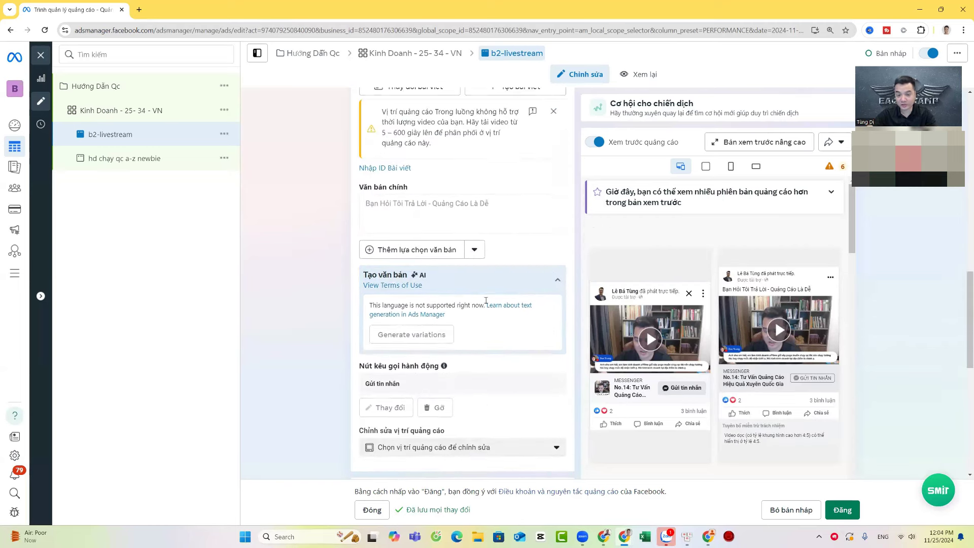
pyautogui.scroll(-6, 462, 270)
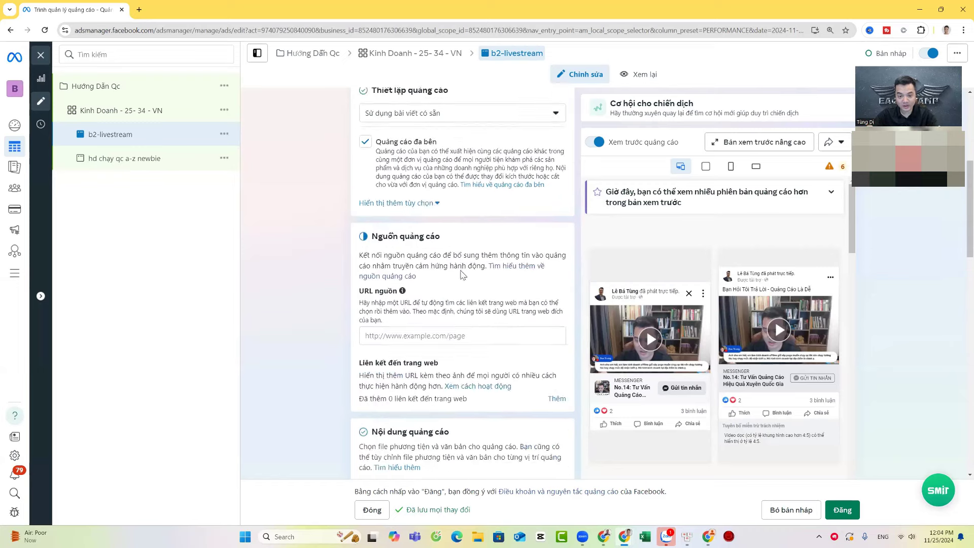
pyautogui.click(437, 332)
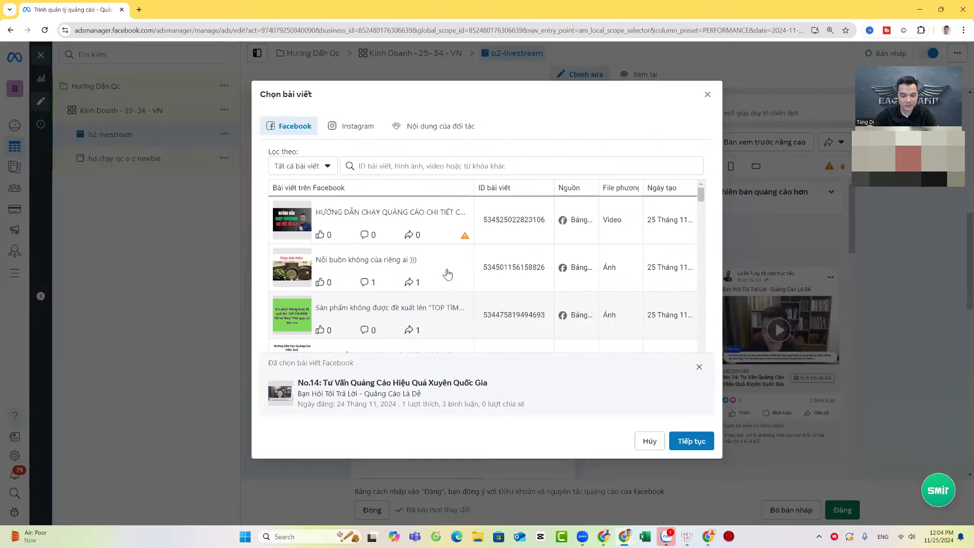
pyautogui.scroll(-5, 443, 269)
pyautogui.scroll(-2, 439, 268)
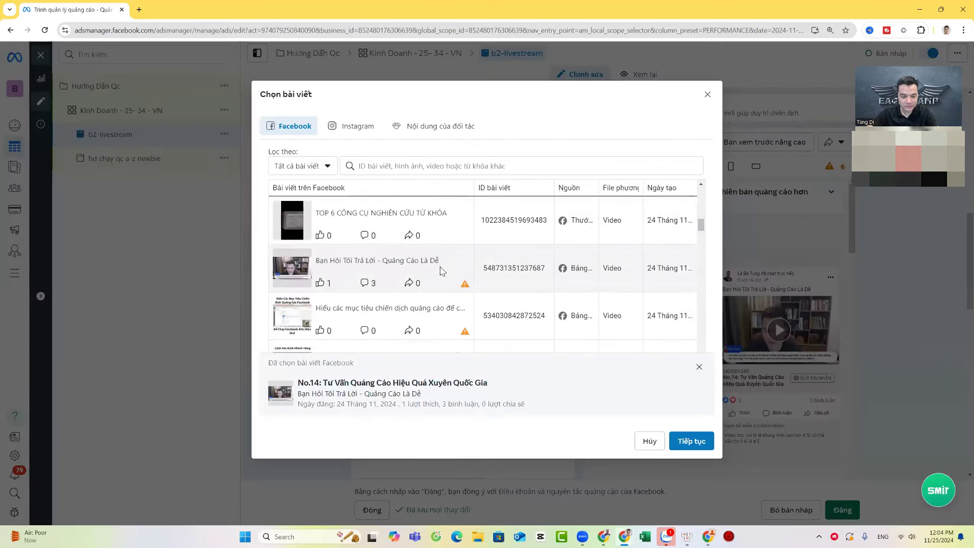
pyautogui.scroll(-2, 440, 270)
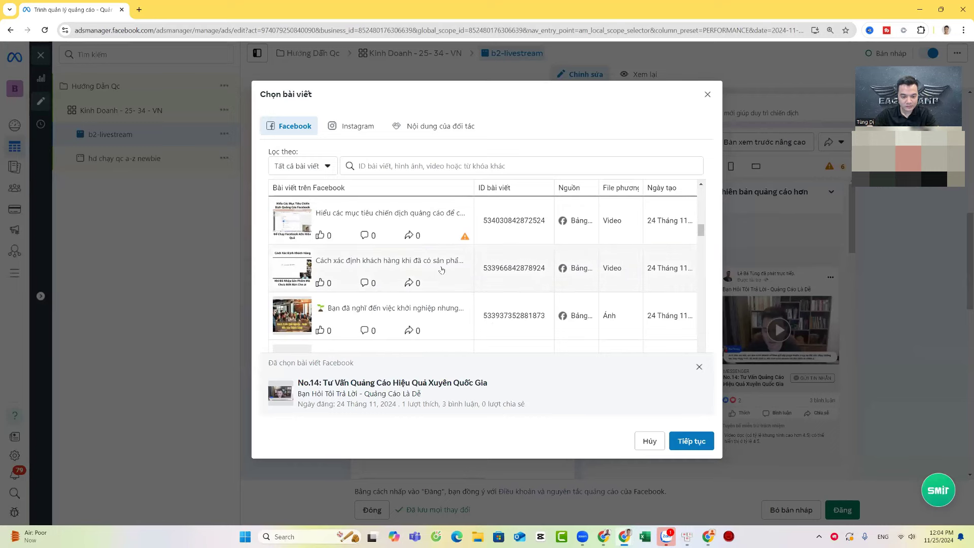
pyautogui.scroll(-3, 441, 270)
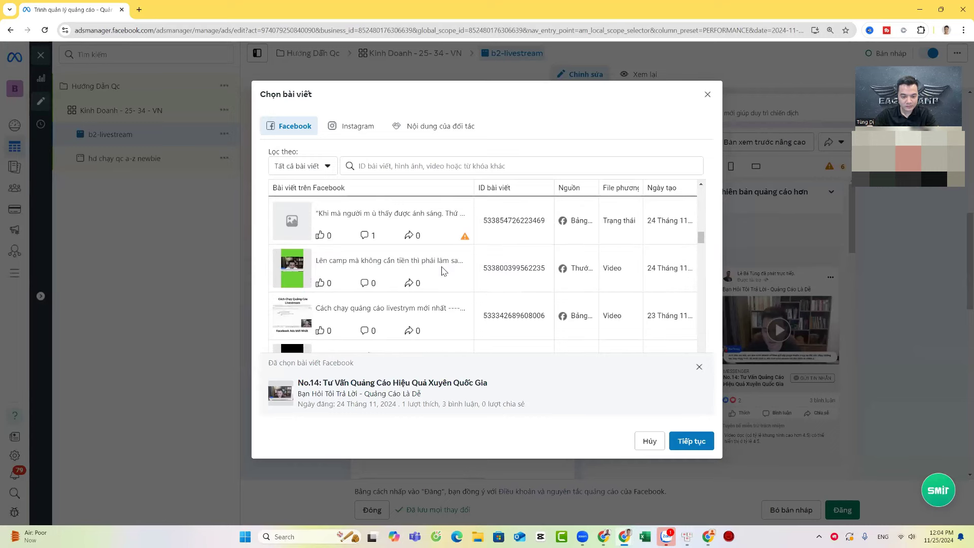
pyautogui.scroll(-2, 441, 271)
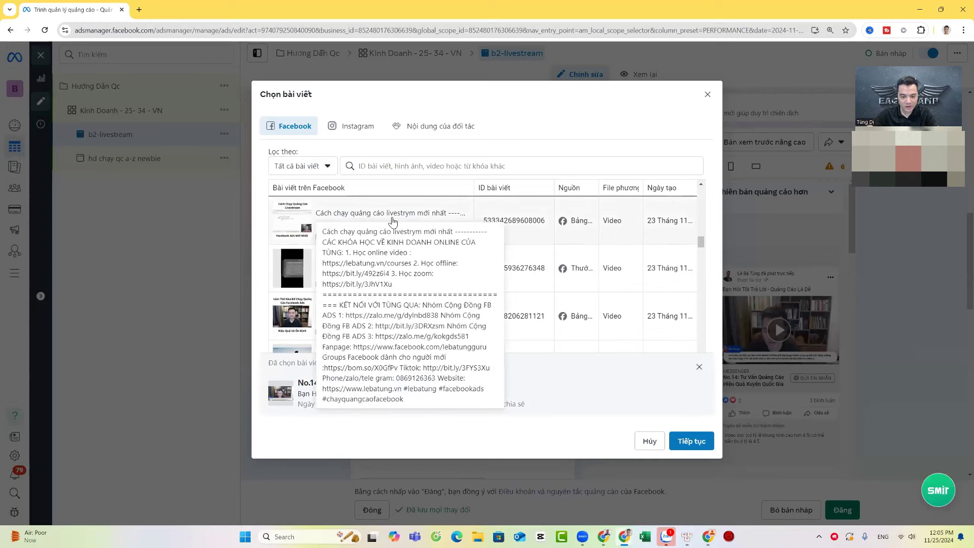
pyautogui.click(690, 440)
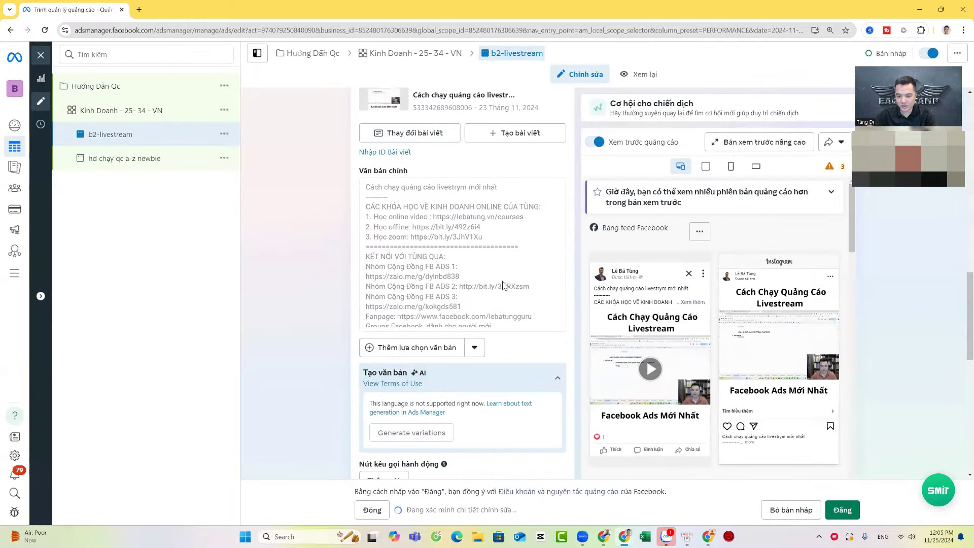
pyautogui.scroll(-2, 488, 305)
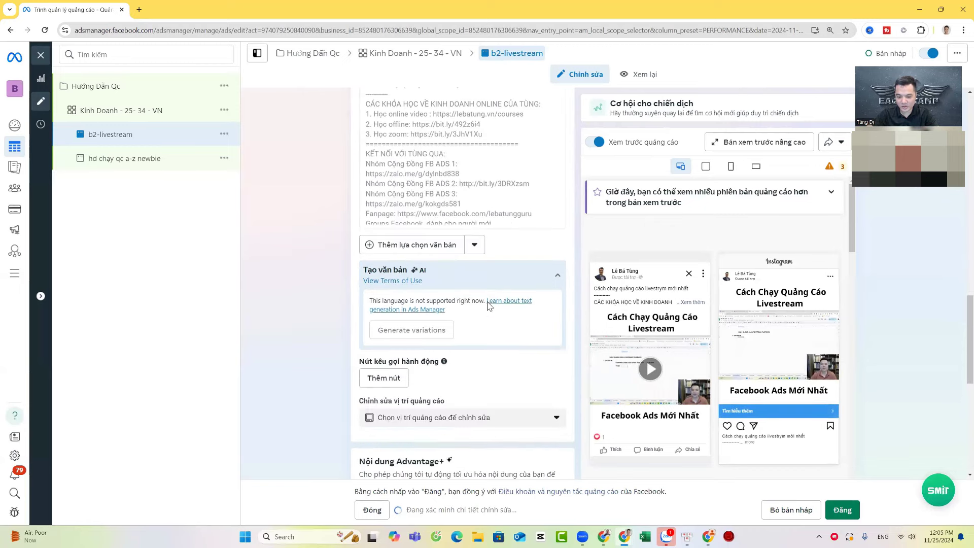
pyautogui.scroll(-2, 488, 305)
pyautogui.click(390, 291)
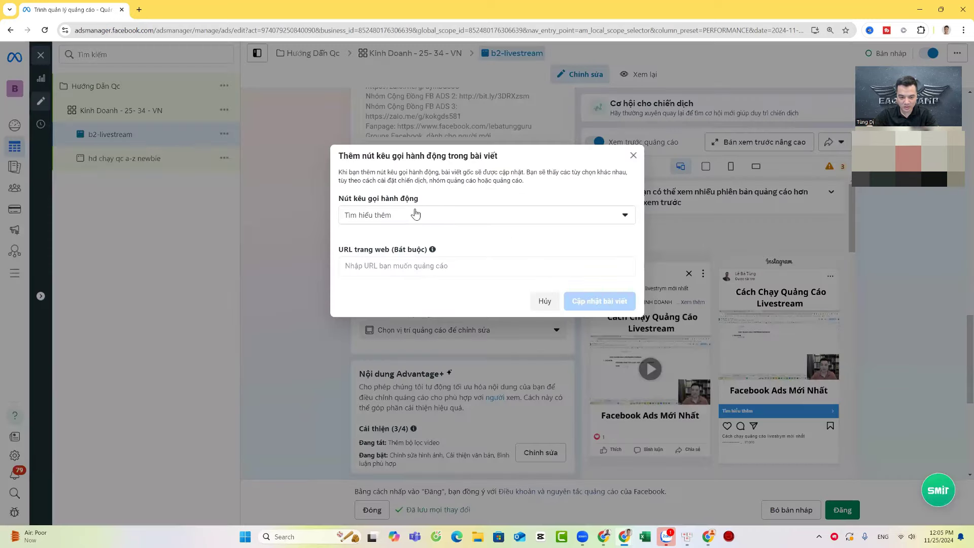
pyautogui.click(415, 265)
pyautogui.write('https://www.lebatung.com.vn/btqc')
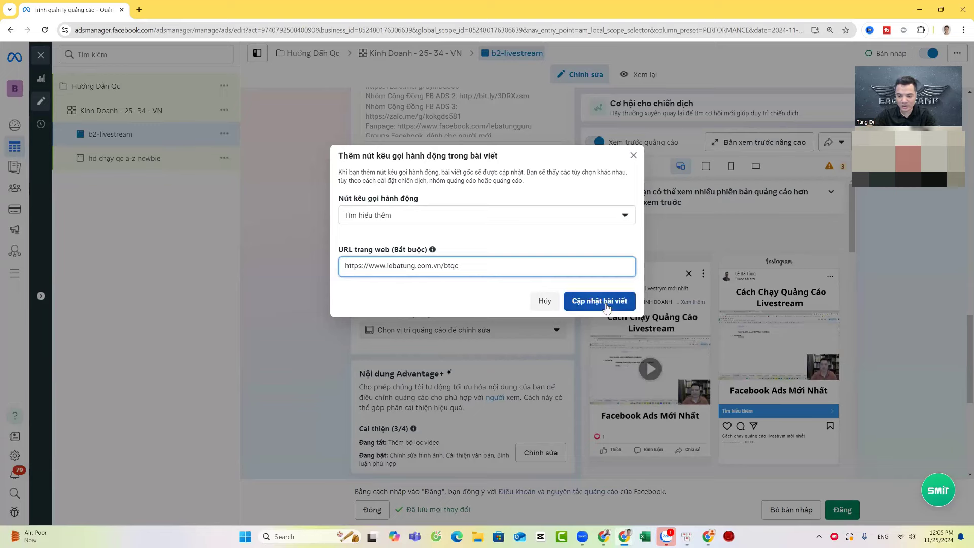
pyautogui.click(601, 302)
# Set the b2-livestream ad's URL parameters to nut-N1-B2
pyautogui.scroll(-4, 489, 312)
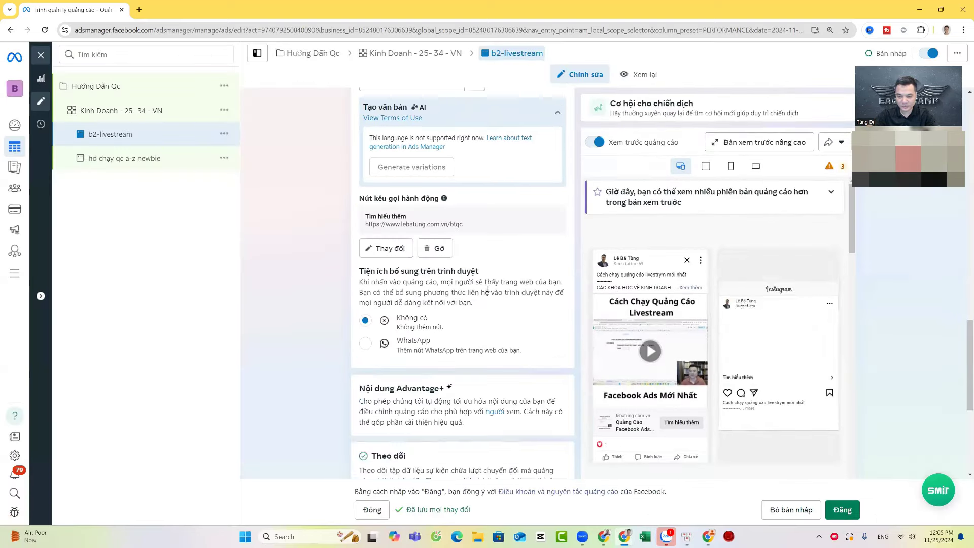
pyautogui.scroll(-6, 495, 282)
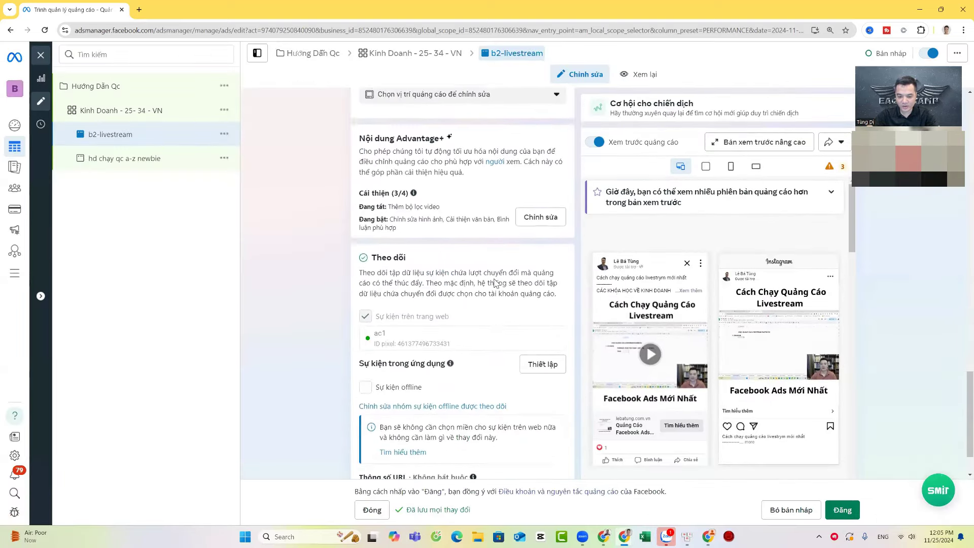
pyautogui.click(411, 431)
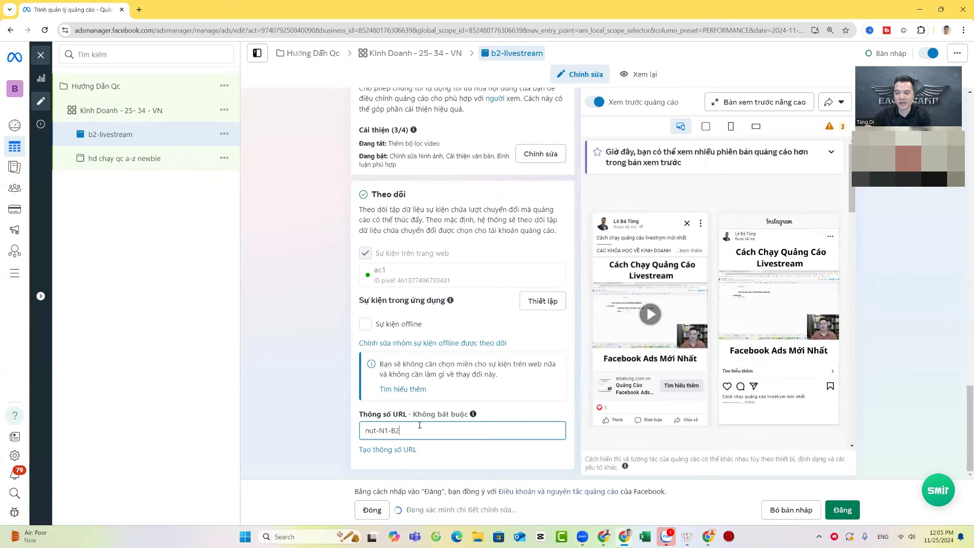
pyautogui.click(459, 456)
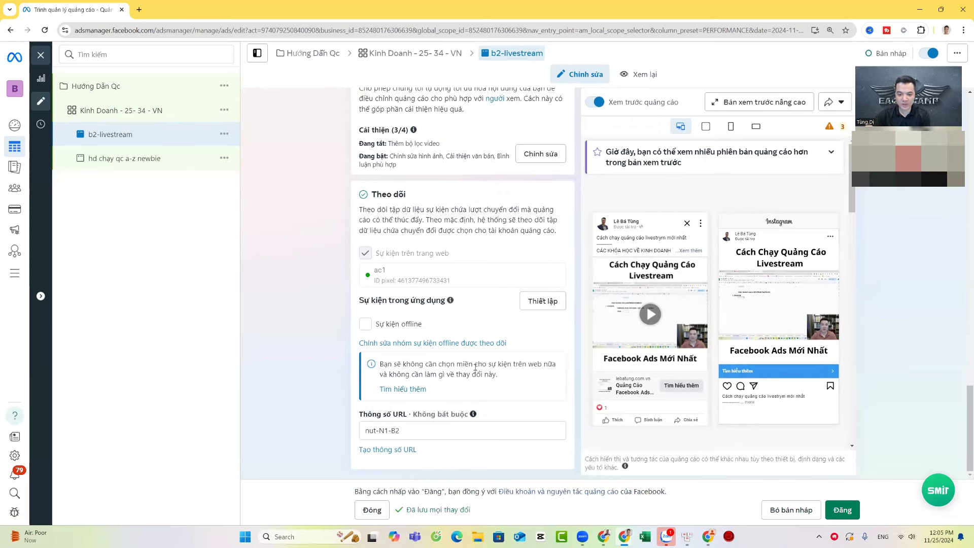
# Review the b2-livestream ad's post, primary text, call-to-action, placement and Advantage+ settings
pyautogui.scroll(12, 517, 362)
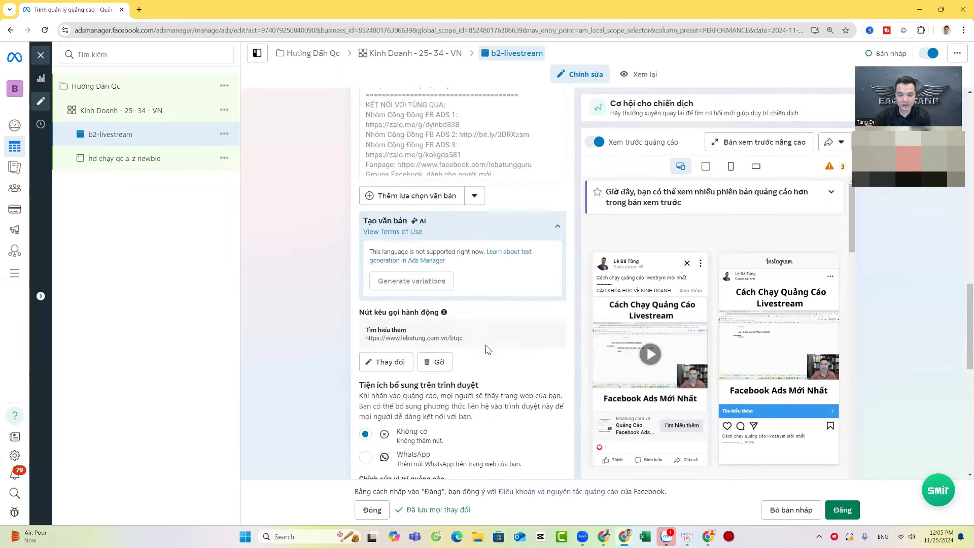
pyautogui.scroll(4, 459, 335)
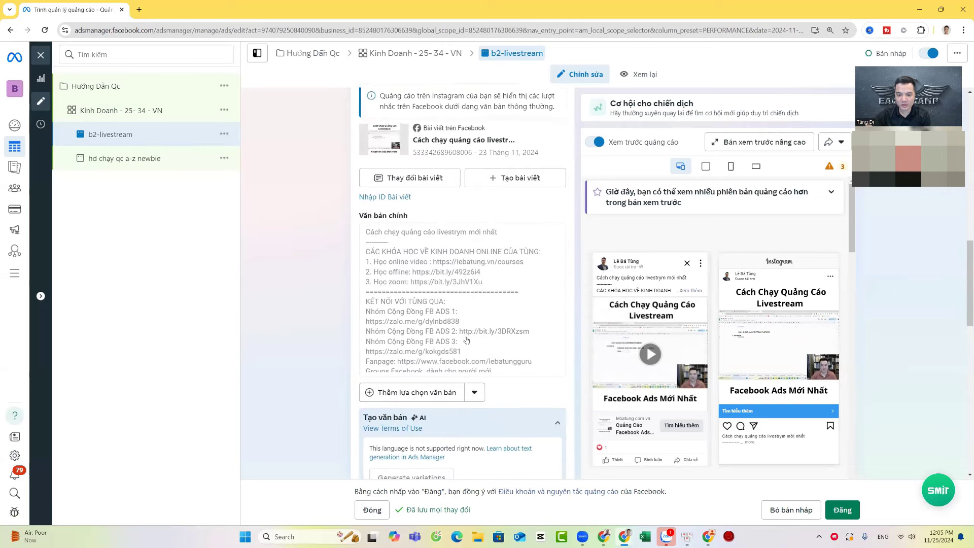
pyautogui.scroll(-6, 457, 332)
pyautogui.scroll(-7, 500, 315)
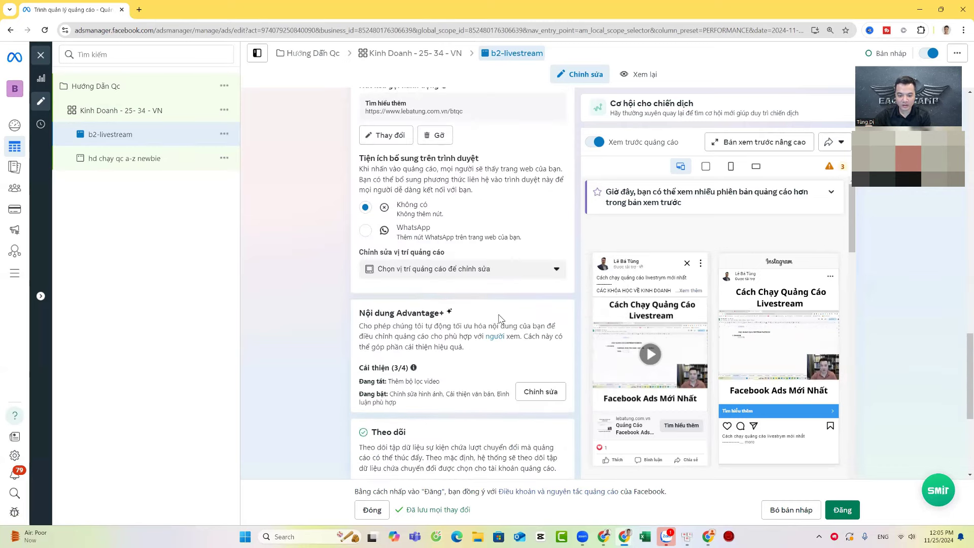
pyautogui.scroll(10, 500, 318)
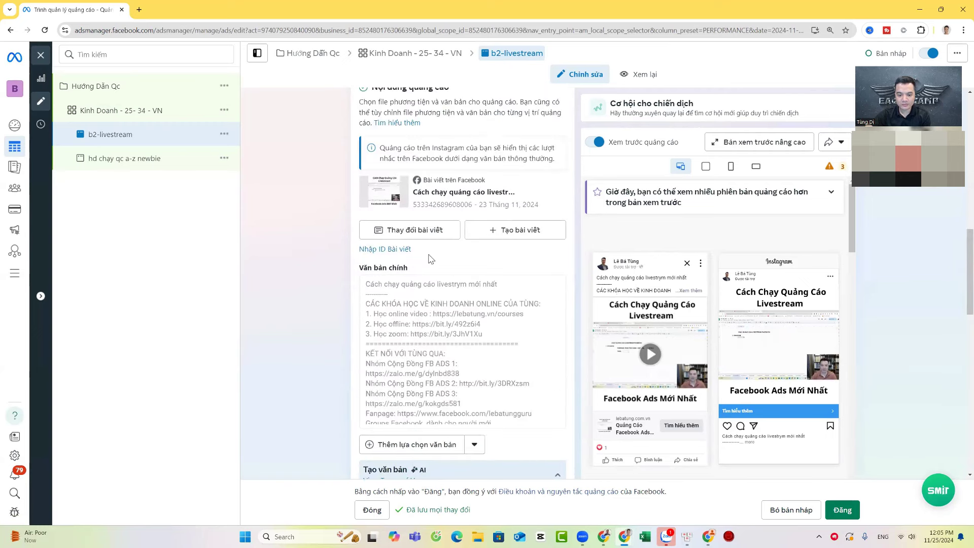
pyautogui.scroll(4, 429, 261)
pyautogui.scroll(-8, 433, 263)
pyautogui.scroll(-5, 462, 297)
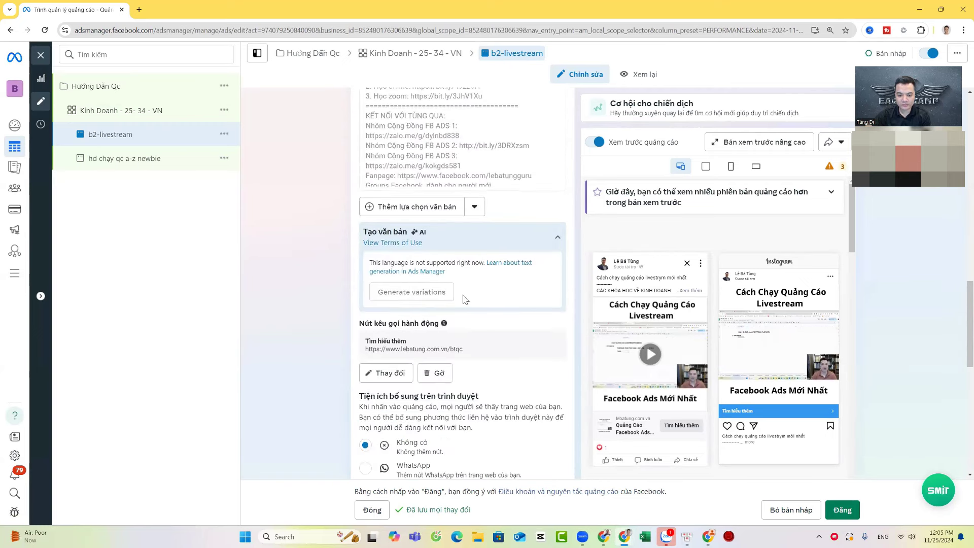
# Try the uploaded image QUẢNG CÁO LIVE STREAM FACEBOOK CẦN CHUẨN BỊ as the video thumbnail for the 11 feed, in-stream video and search placements
pyautogui.click(507, 321)
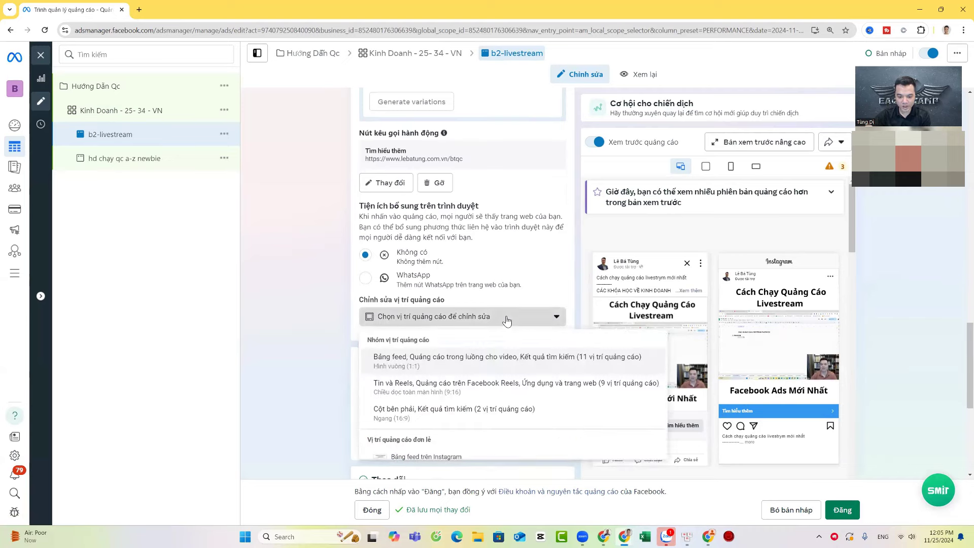
pyautogui.scroll(-2, 502, 304)
pyautogui.click(480, 280)
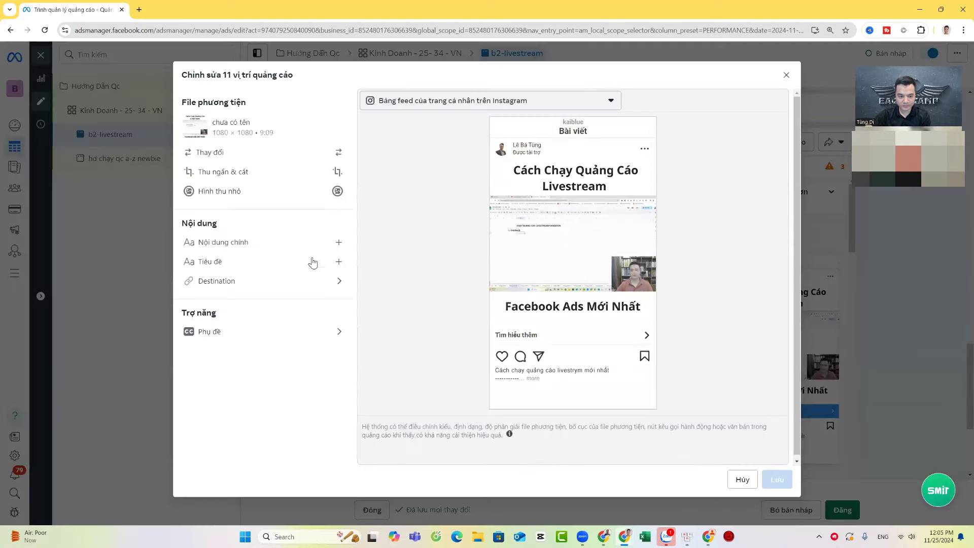
pyautogui.click(290, 197)
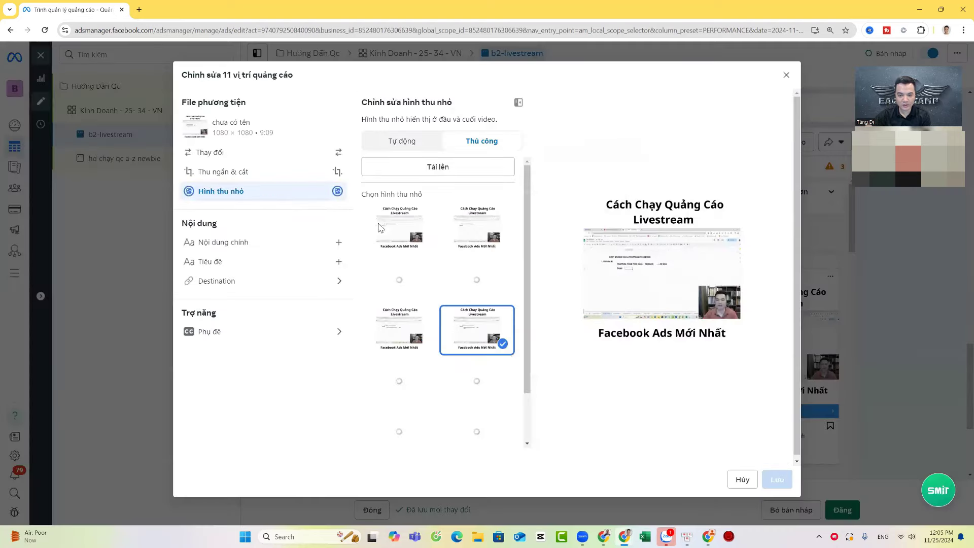
pyautogui.click(463, 170)
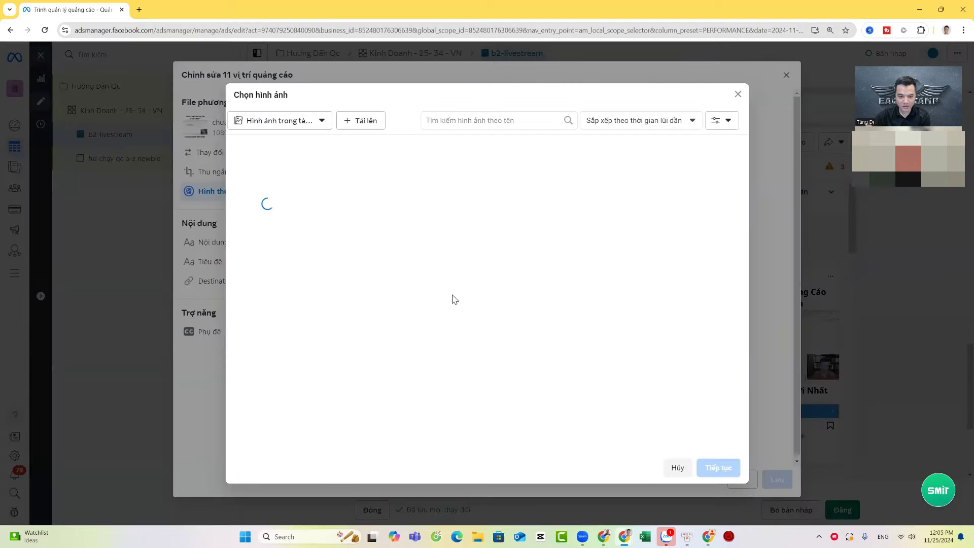
pyautogui.click(362, 125)
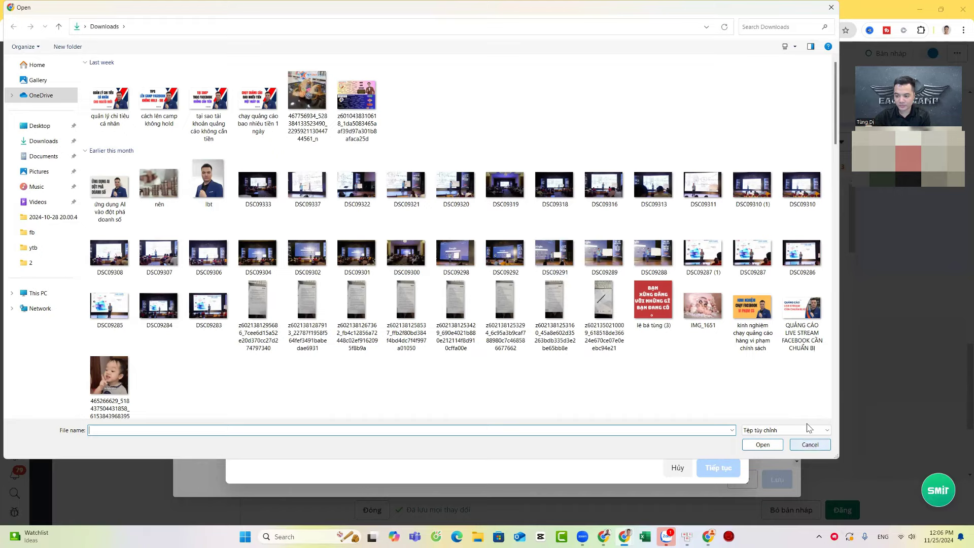
pyautogui.click(801, 312)
pyautogui.click(763, 444)
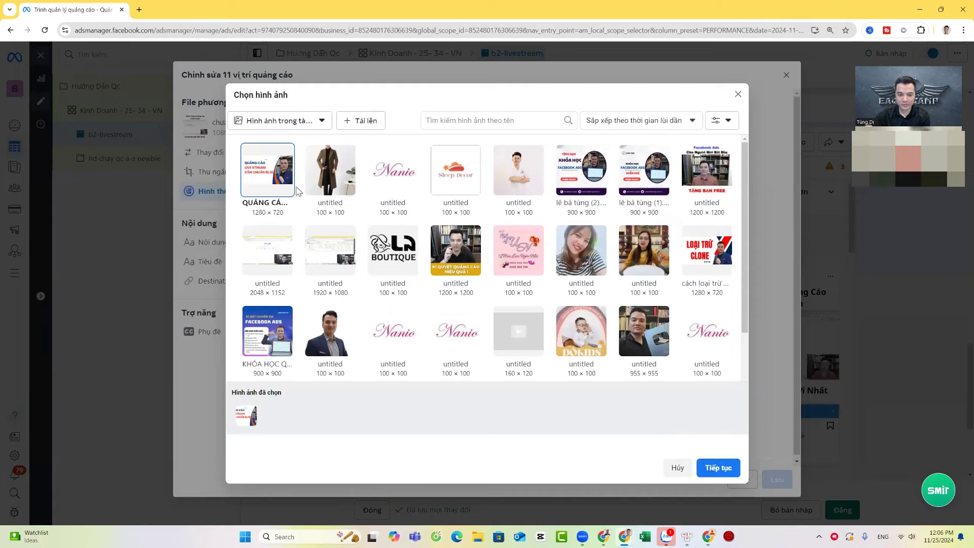
pyautogui.click(718, 467)
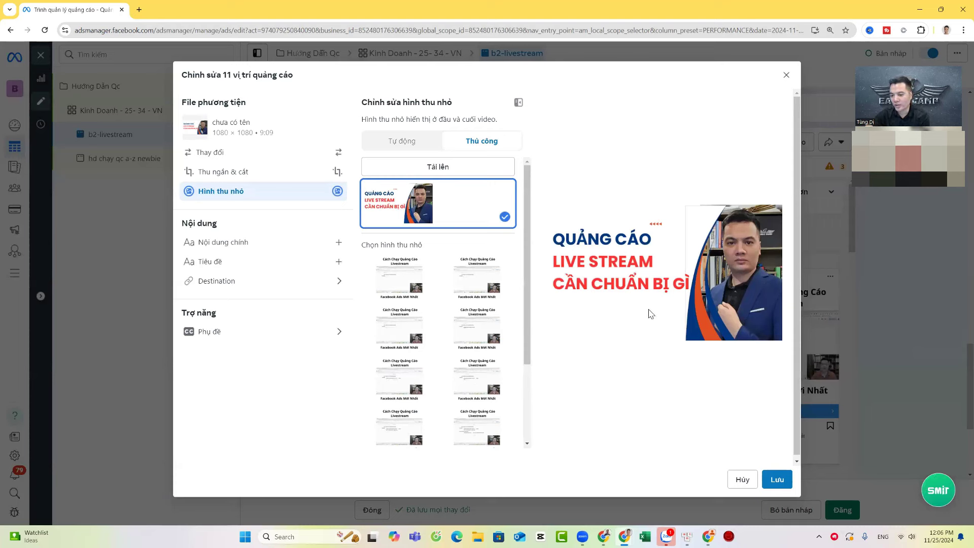
pyautogui.click(776, 480)
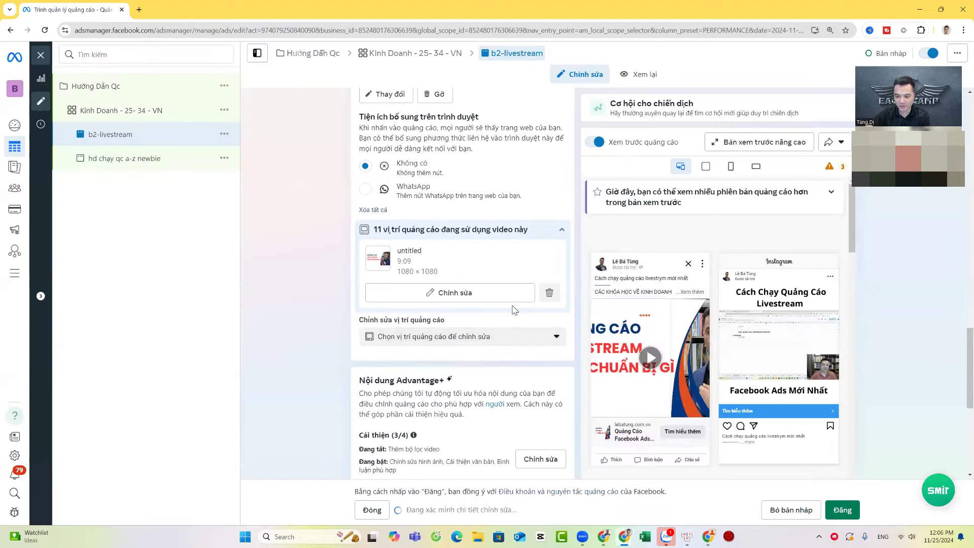
# Check the thumbnail, trim and crop options and the account image library for the 11 customized placements without changing anything
pyautogui.moveTo(648, 377)
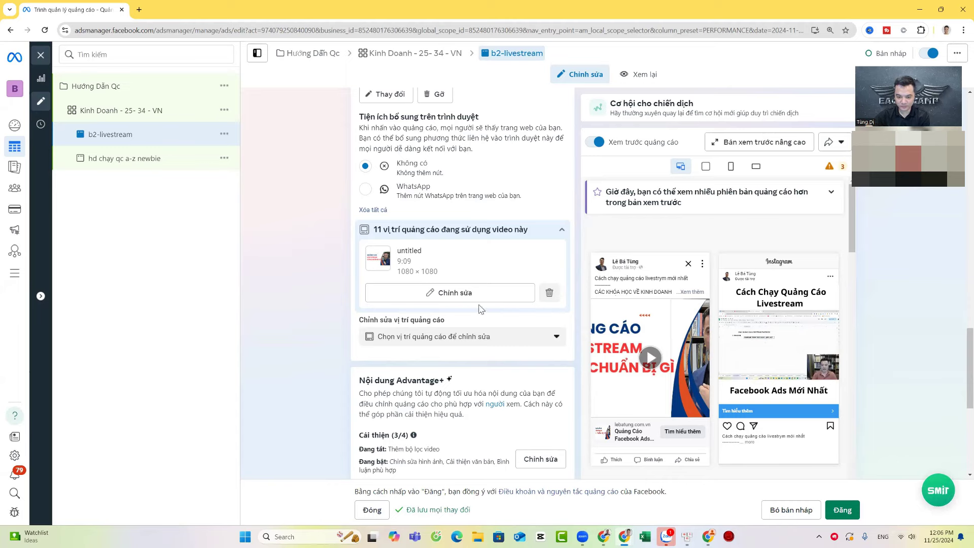
pyautogui.click(449, 294)
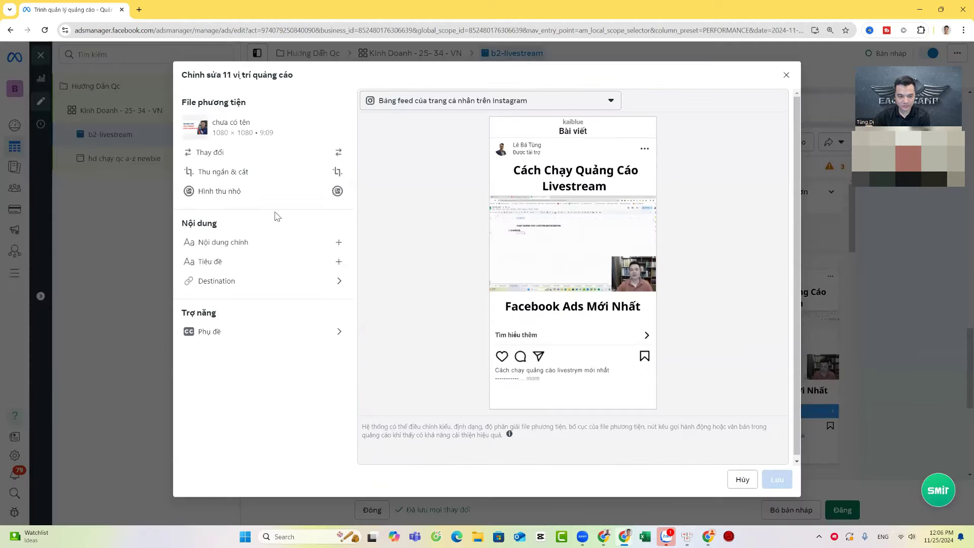
pyautogui.click(258, 194)
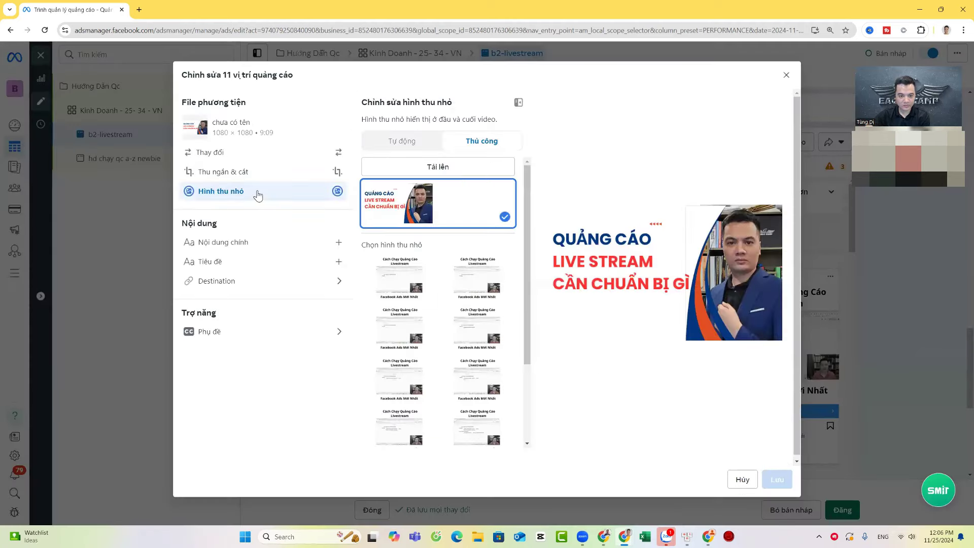
pyautogui.click(278, 177)
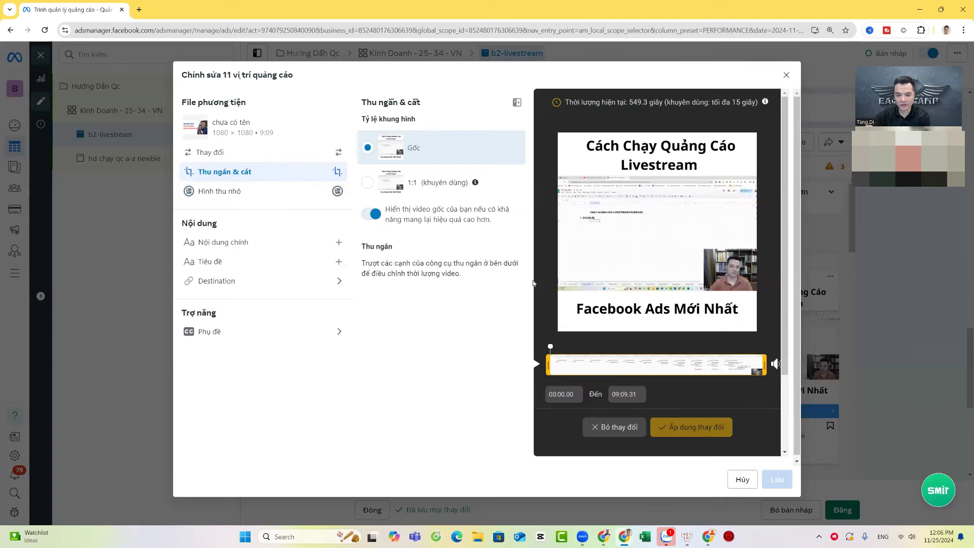
pyautogui.click(276, 198)
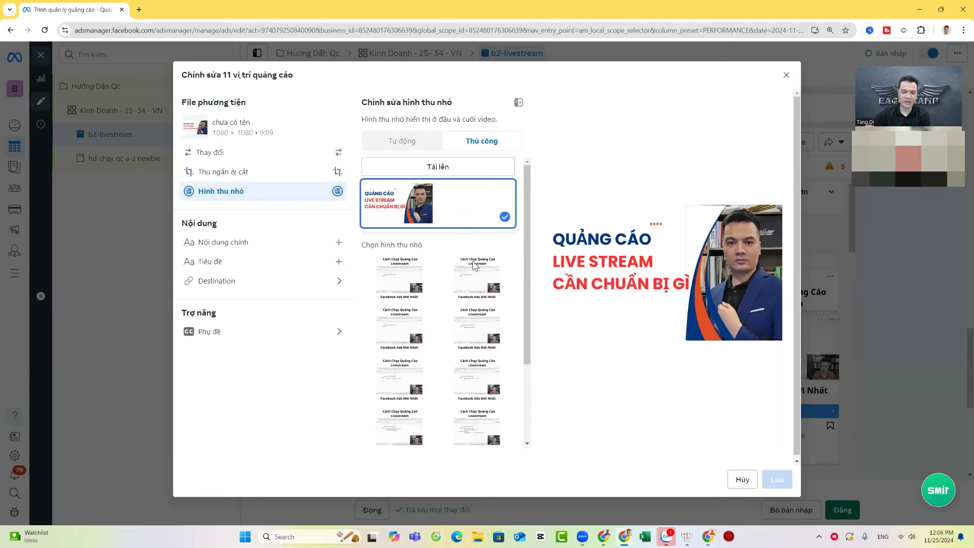
pyautogui.click(436, 168)
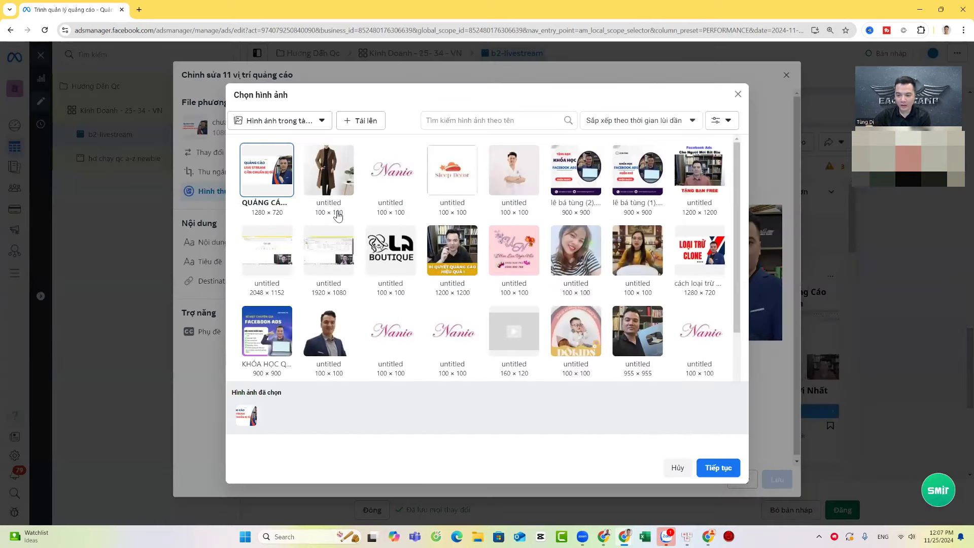
pyautogui.scroll(-2, 508, 287)
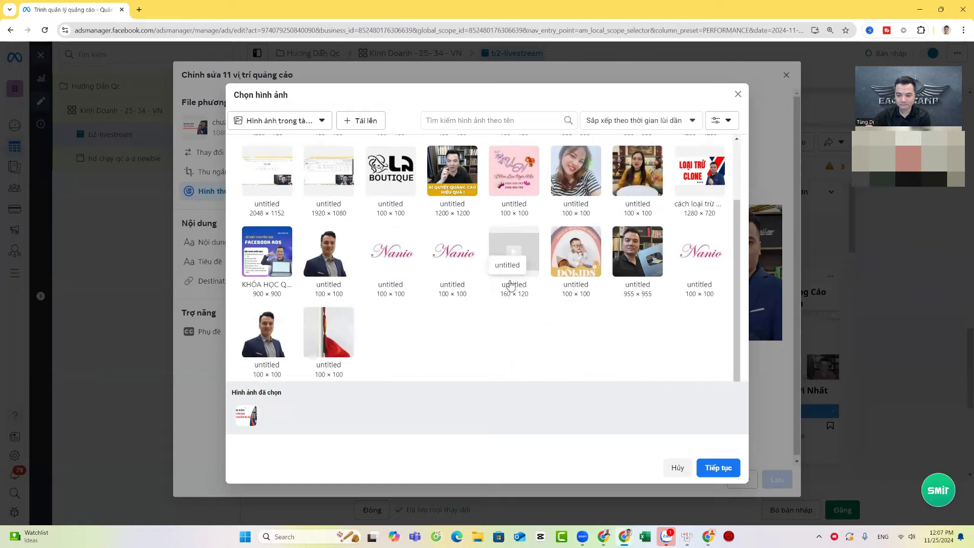
pyautogui.scroll(2, 511, 284)
pyautogui.click(737, 95)
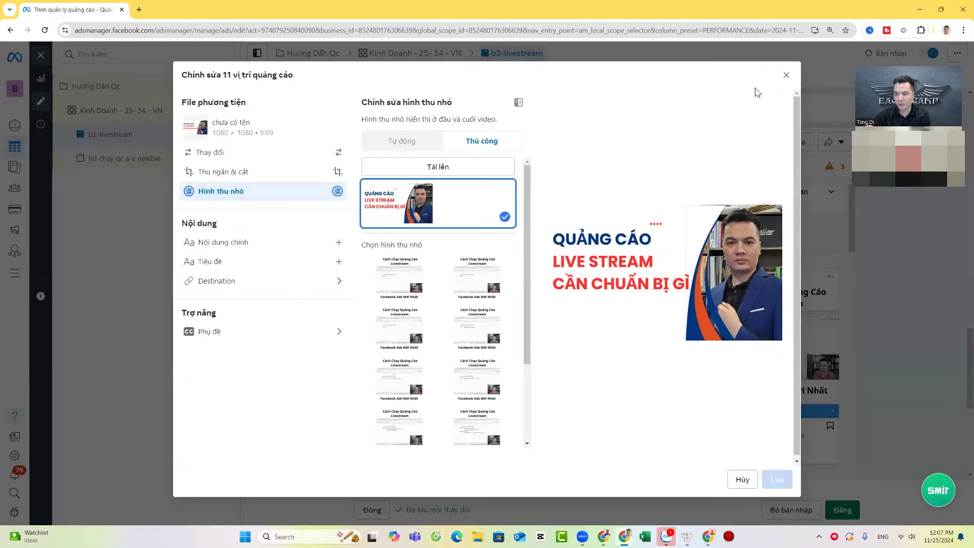
pyautogui.click(786, 75)
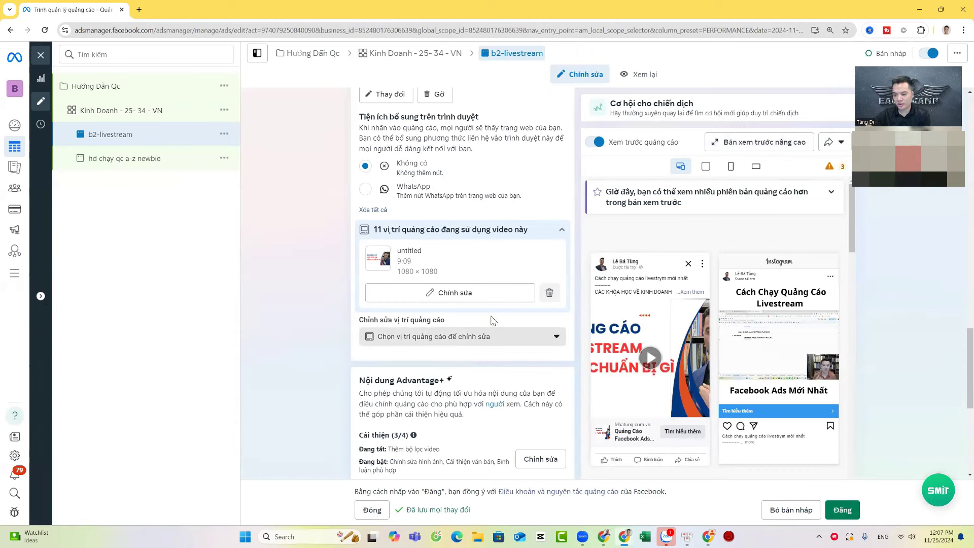
# Remove the video customization for the 11 placements from the b2-livestream ad
pyautogui.scroll(-6, 484, 325)
pyautogui.scroll(5, 482, 326)
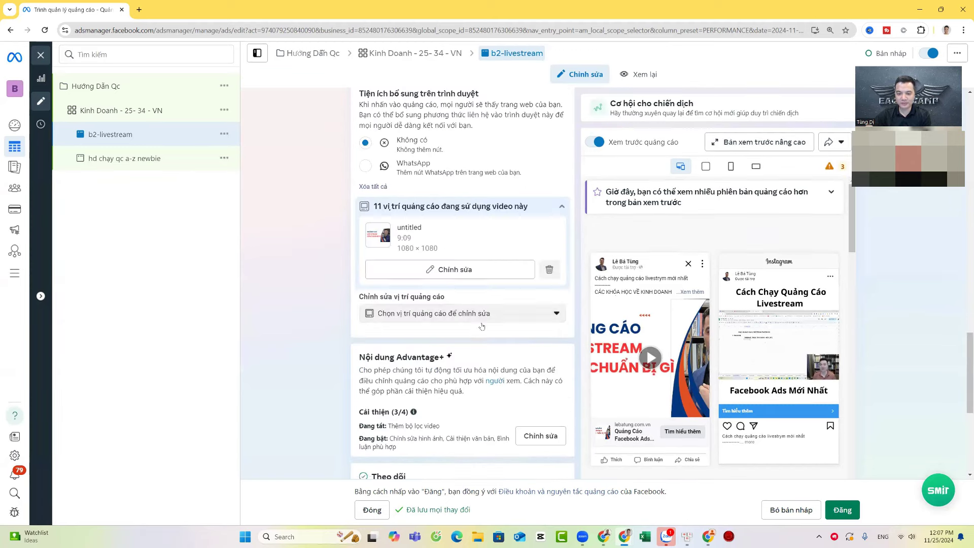
pyautogui.click(550, 274)
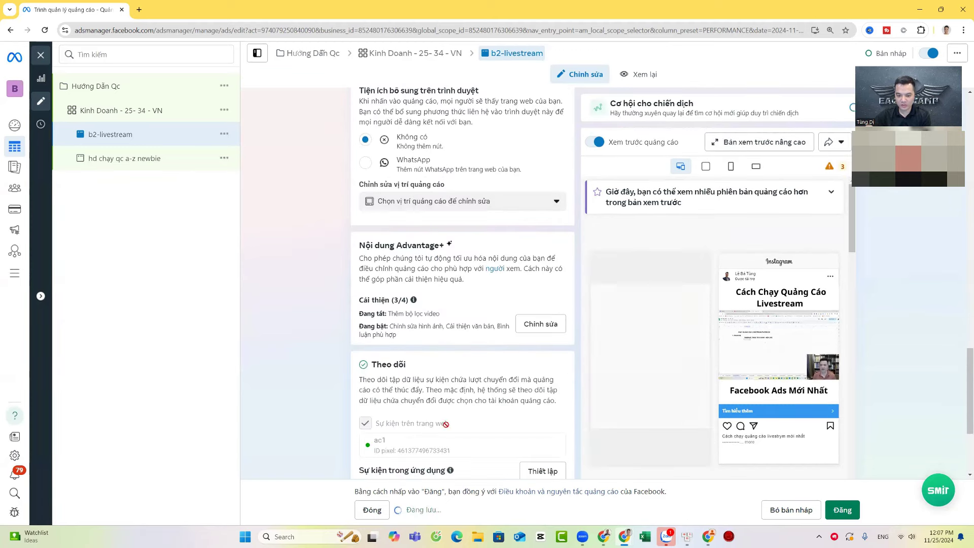
# Close the ad editor and make 2 copies of the Kinh Doanh - 25- 34 - VN ad set in its original campaign
pyautogui.scroll(-3, 505, 362)
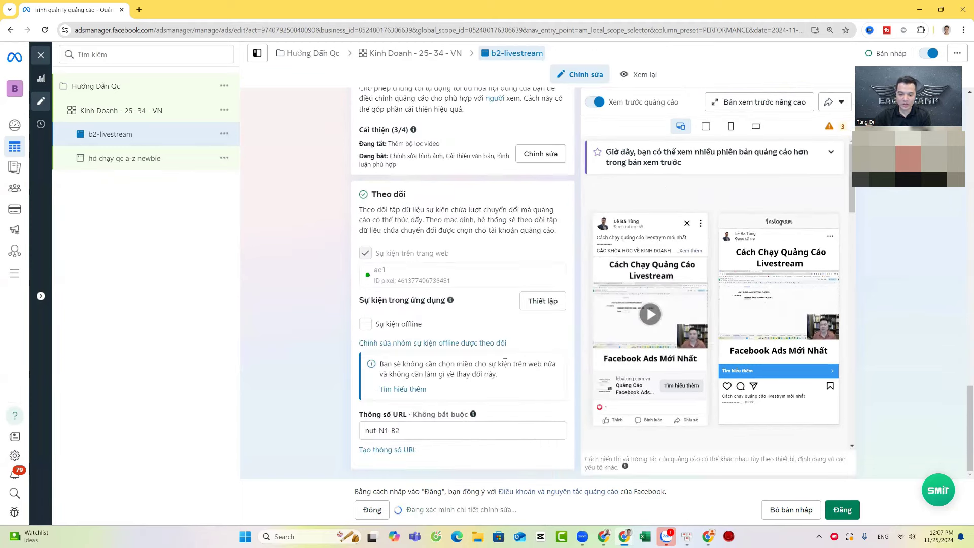
pyautogui.click(370, 511)
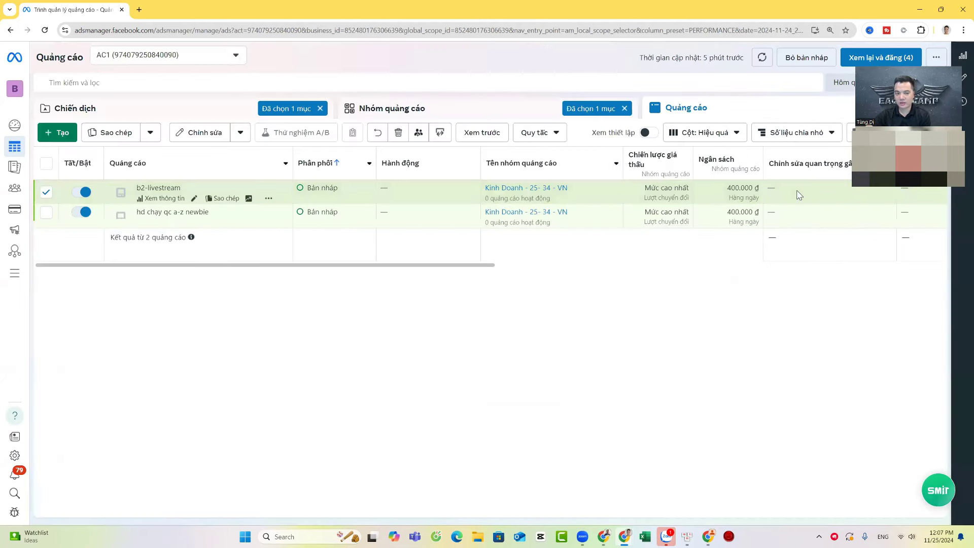
pyautogui.click(464, 113)
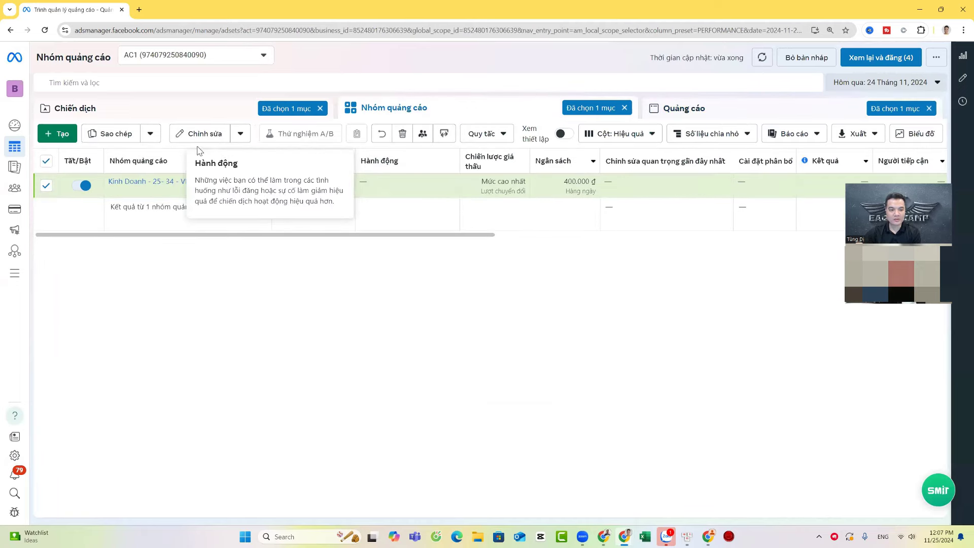
pyautogui.click(112, 133)
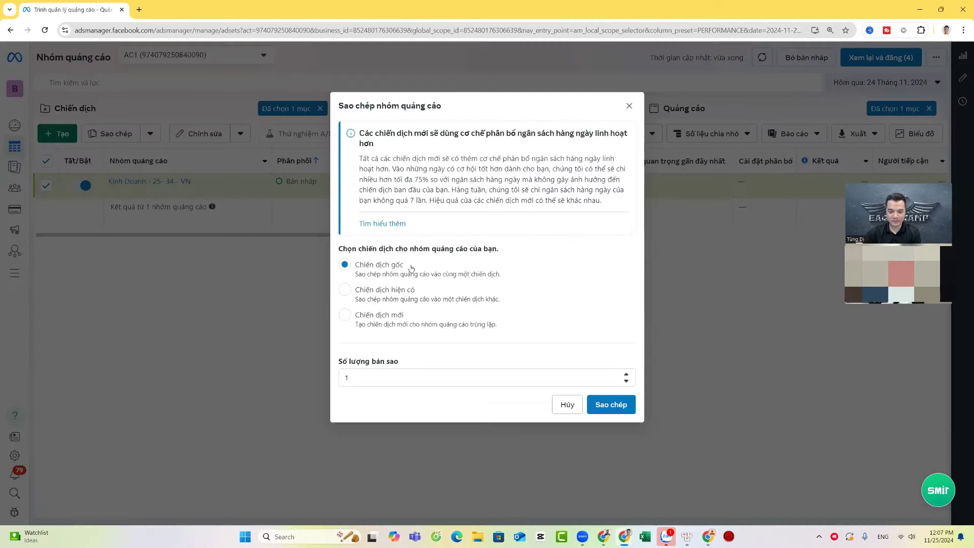
pyautogui.click(626, 374)
pyautogui.click(612, 405)
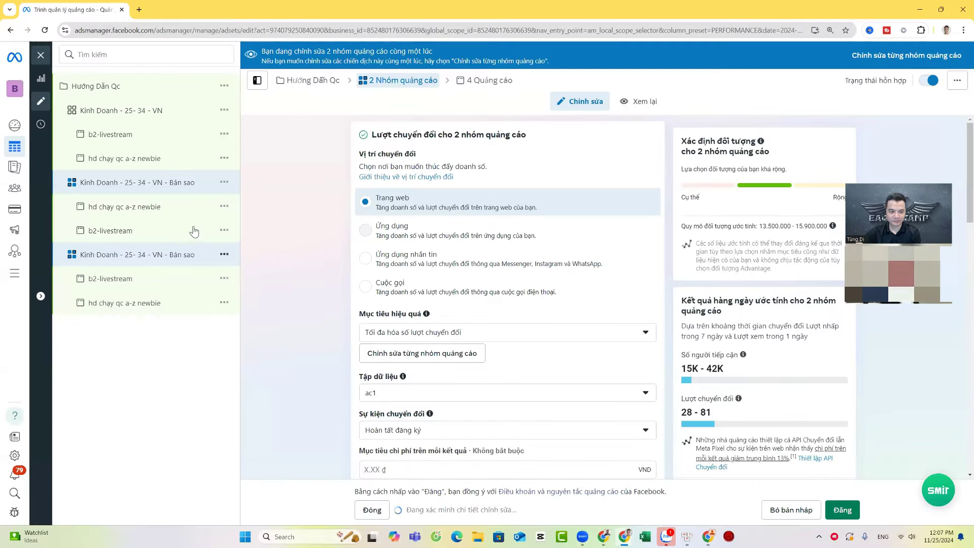
# Rename the first duplicated ad set as Kinh Doanh - 25- 34 - VN - N2
pyautogui.click(172, 183)
pyautogui.moveTo(457, 134); pyautogui.dragTo(511, 130)
pyautogui.write('nh - 25- 34 - VN - n2')
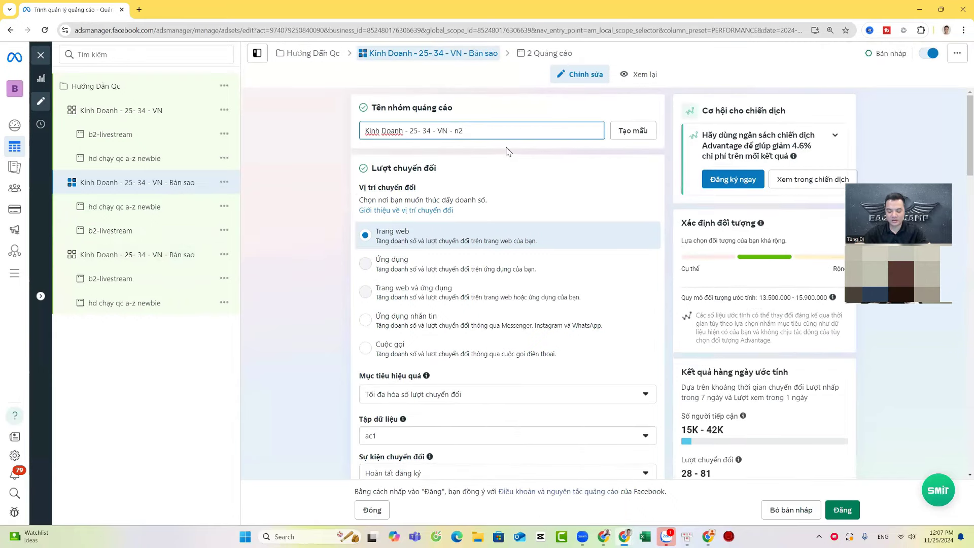
pyautogui.press('BackSpace')
pyautogui.press('BackSpace')
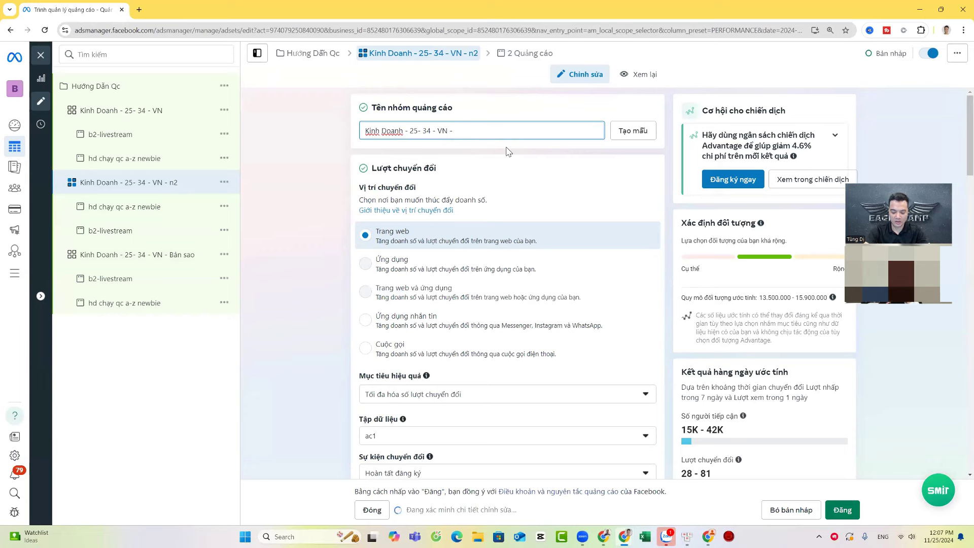
pyautogui.write('N2')
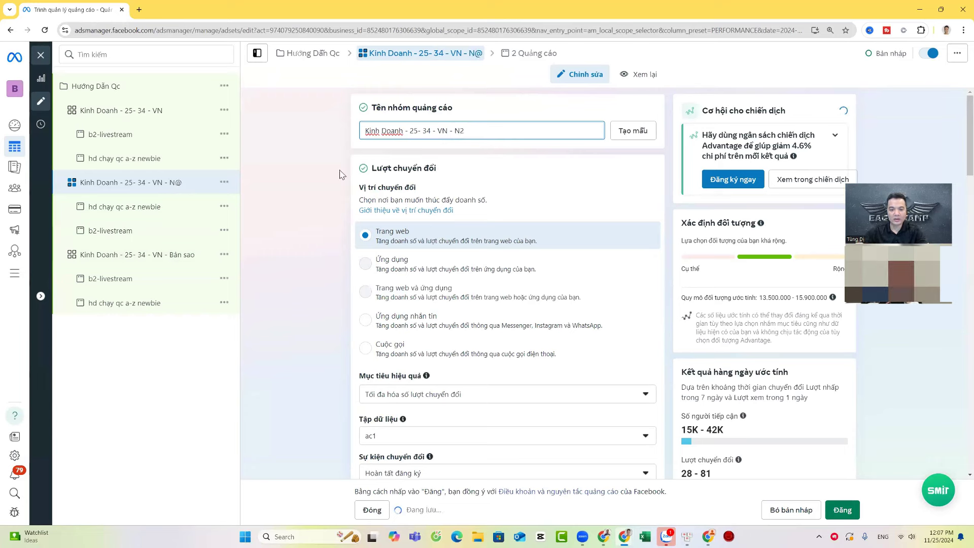
pyautogui.moveTo(464, 131); pyautogui.dragTo(350, 134)
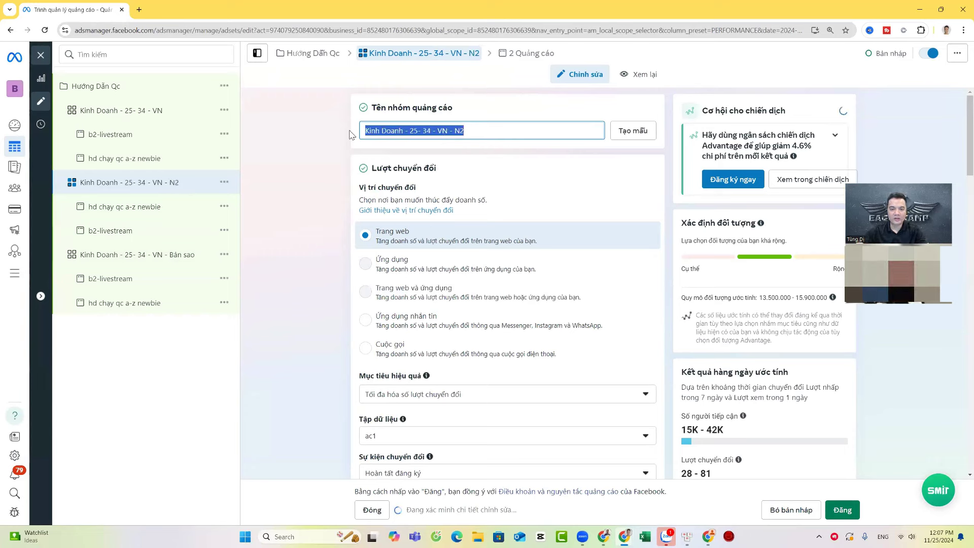
# Open both ads of the N2 ad set together with ad preview enabled and review their settings through the URL parameters
pyautogui.click(525, 58)
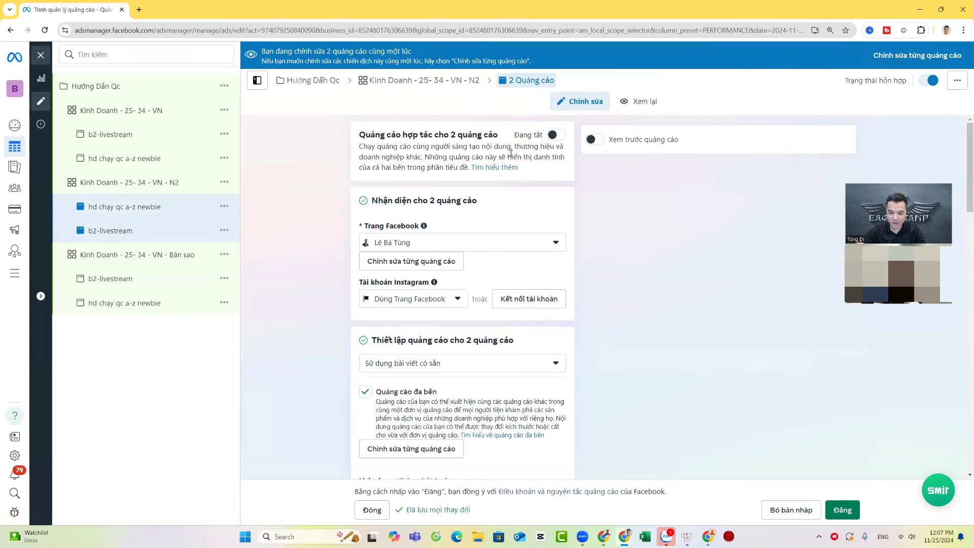
pyautogui.scroll(-6, 529, 213)
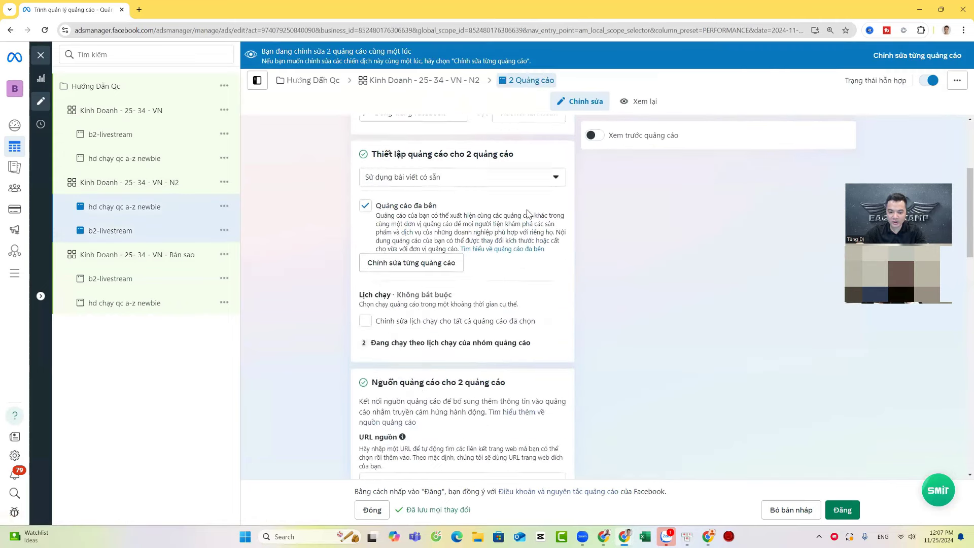
pyautogui.click(593, 138)
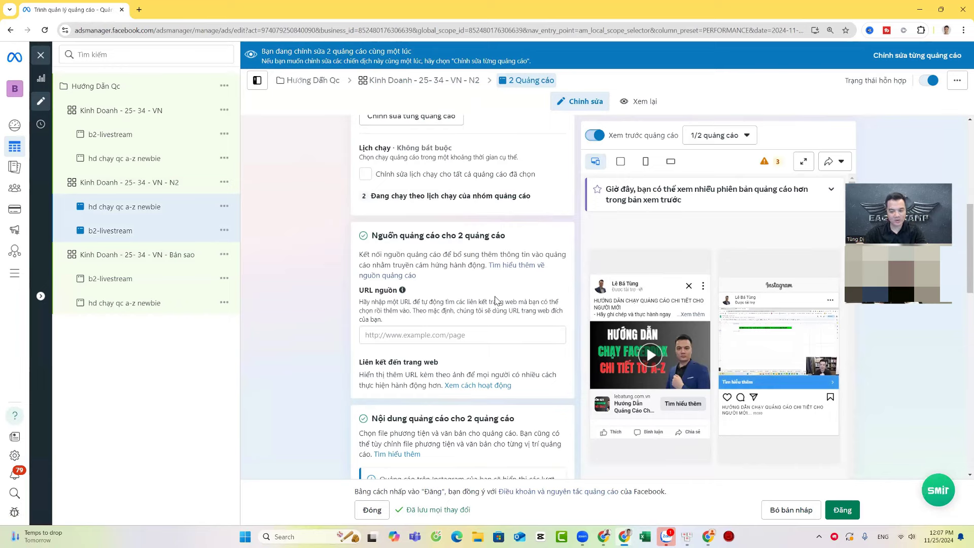
pyautogui.scroll(-3, 493, 295)
pyautogui.scroll(-5, 495, 295)
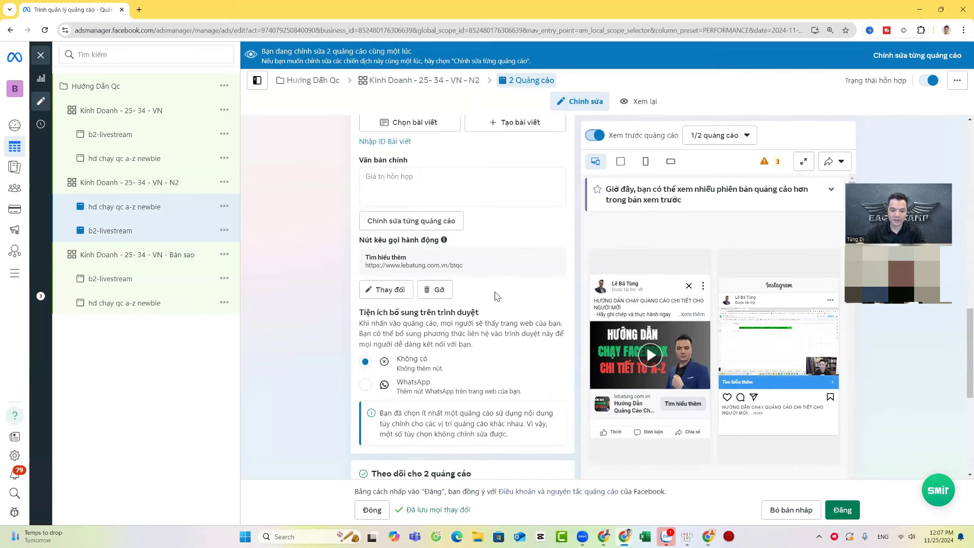
pyautogui.scroll(-5, 496, 294)
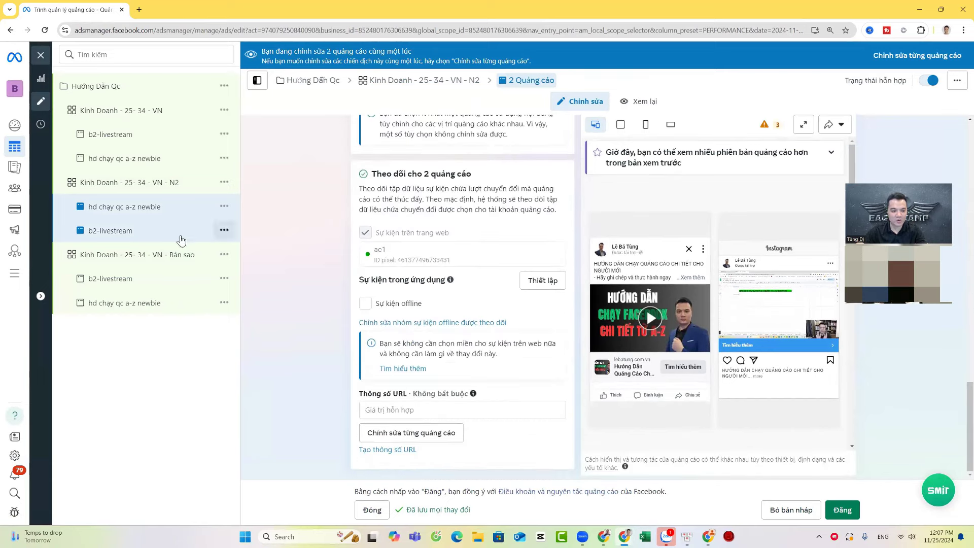
# Set the URL parameters of the hd chạy qc a-z newbie ad in the N2 ad set to nut-N2-B1
pyautogui.click(161, 212)
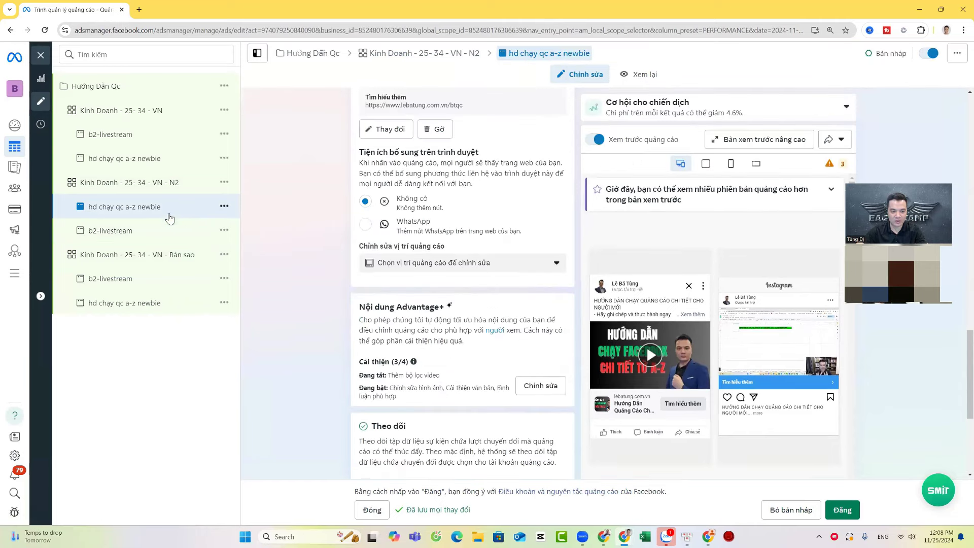
pyautogui.scroll(-5, 444, 399)
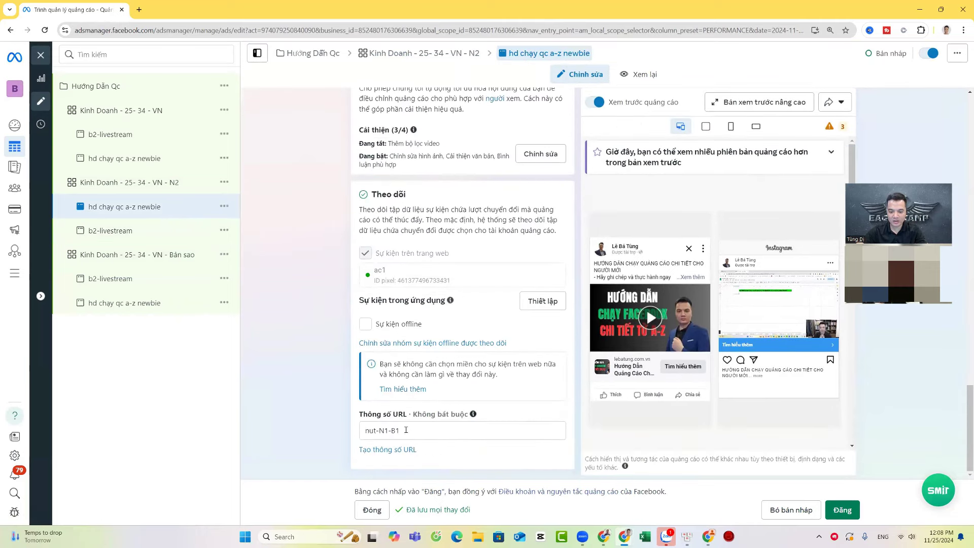
pyautogui.click(389, 428)
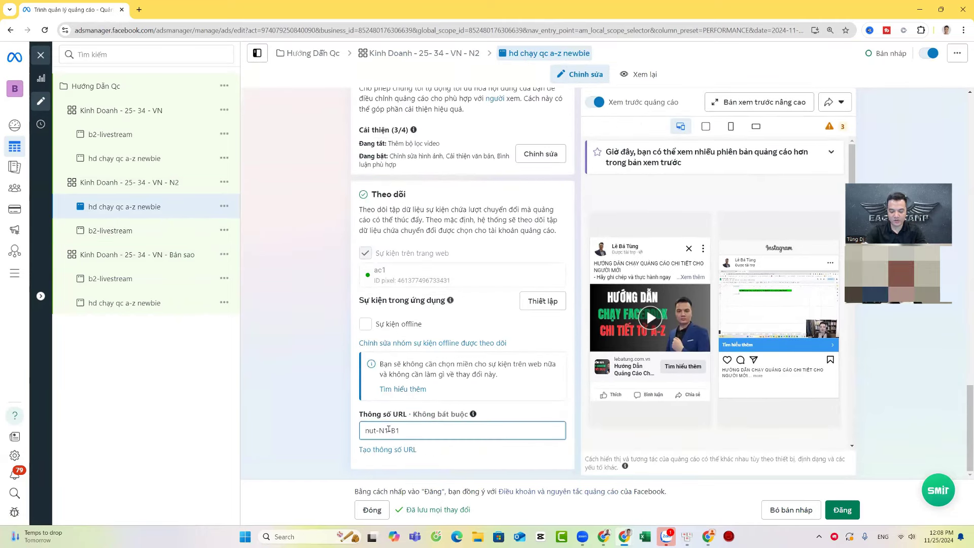
pyautogui.press('BackSpace')
pyautogui.press('BackSpace')
pyautogui.press('BackSpace')
pyautogui.press('BackSpace')
pyautogui.write('2-B1')
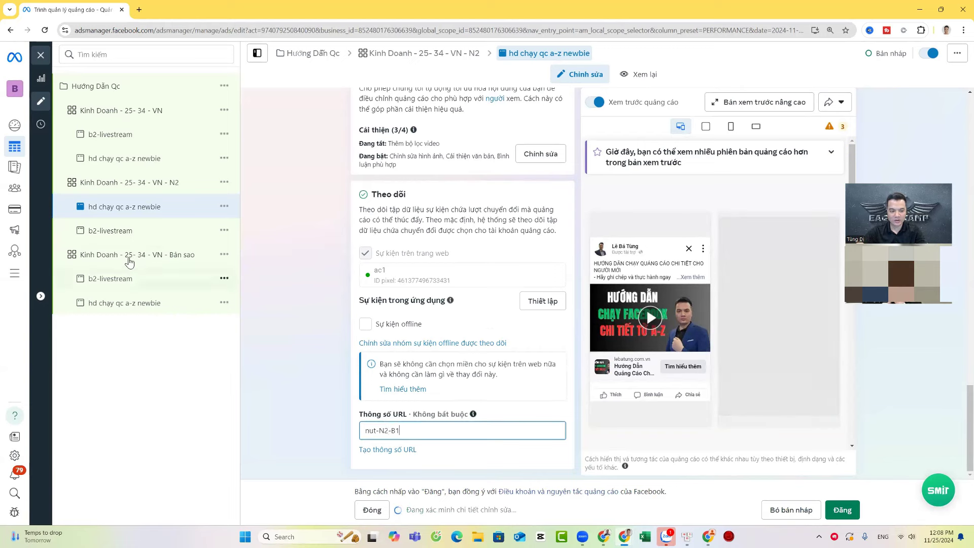
# Set the N2 b2-livestream ad's URL parameters to nut-N2-B2 and recheck the parameters of both N2 ads
pyautogui.click(166, 231)
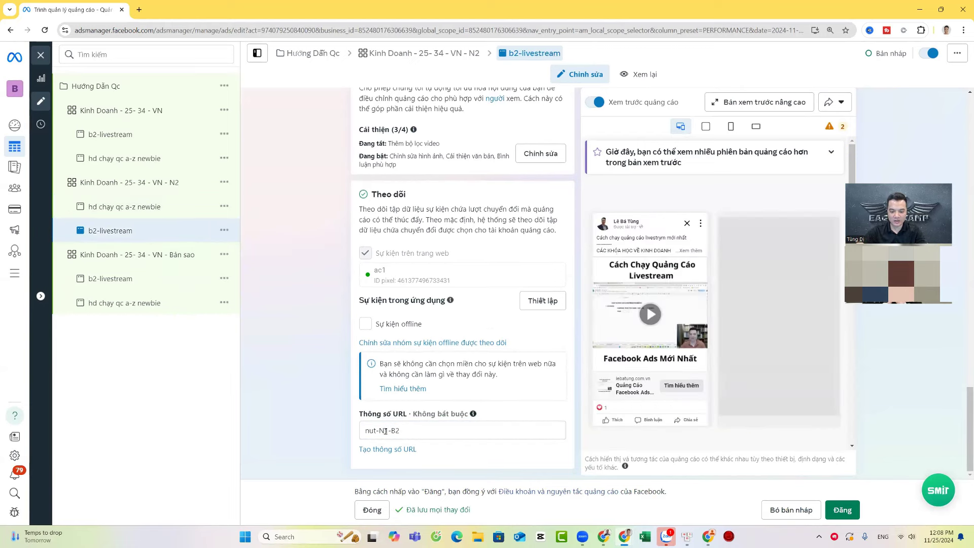
pyautogui.click(388, 430)
pyautogui.press('BackSpace')
pyautogui.write('1')
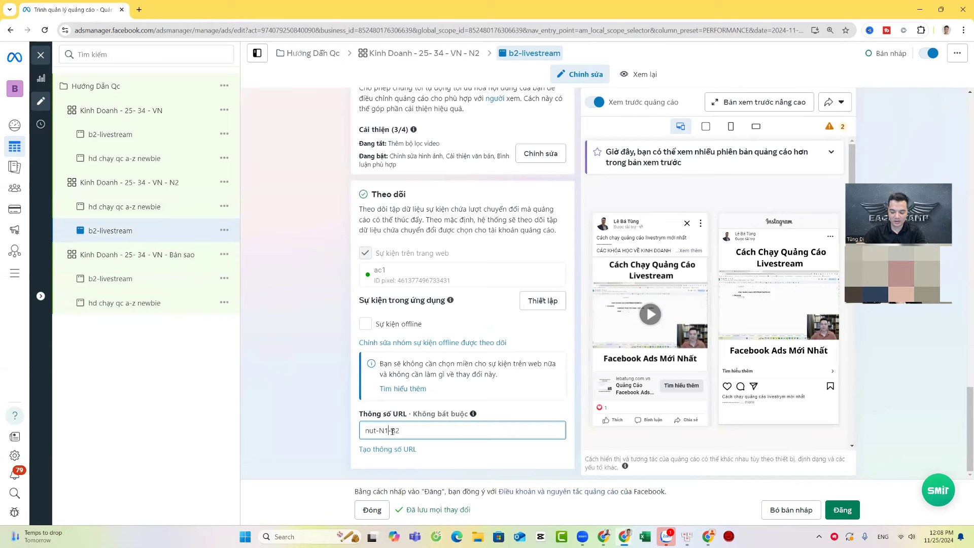
pyautogui.click(320, 390)
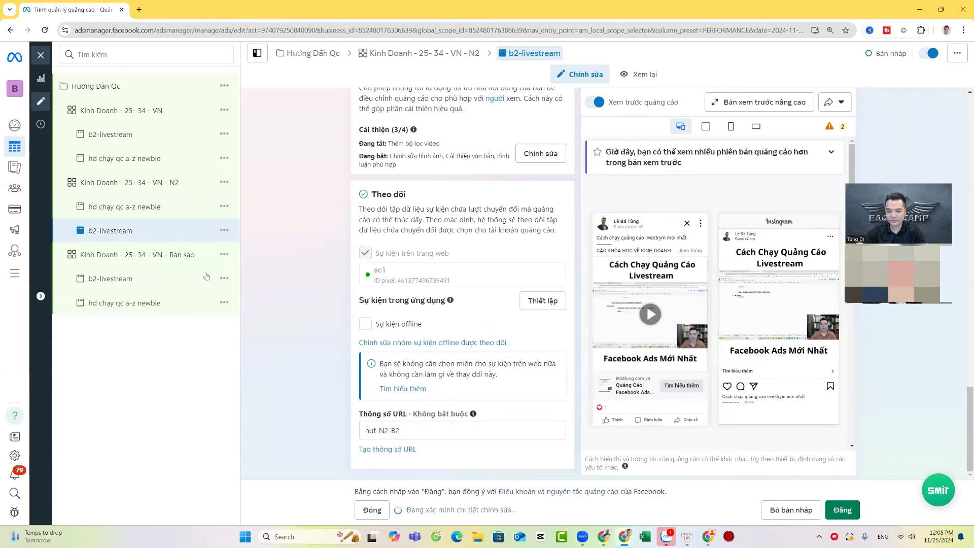
pyautogui.click(170, 207)
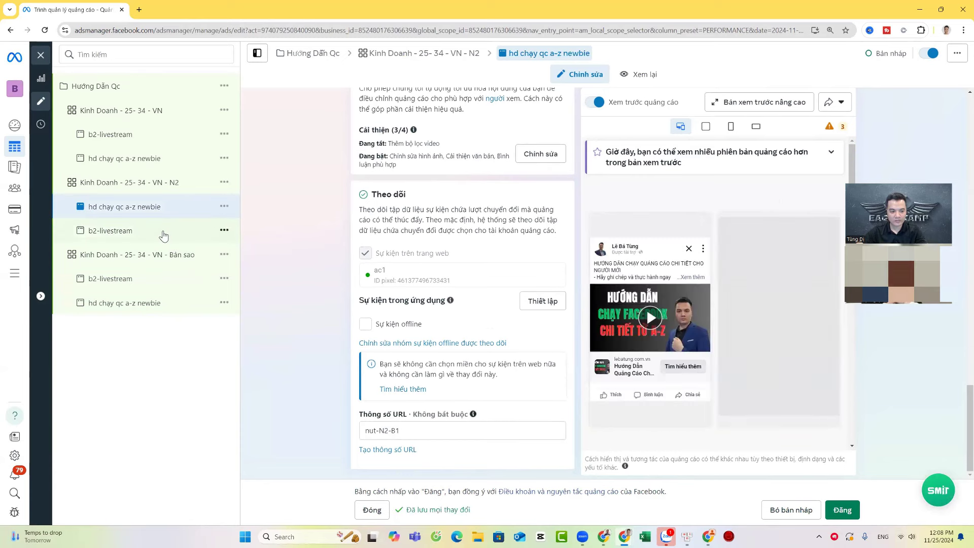
pyautogui.click(163, 233)
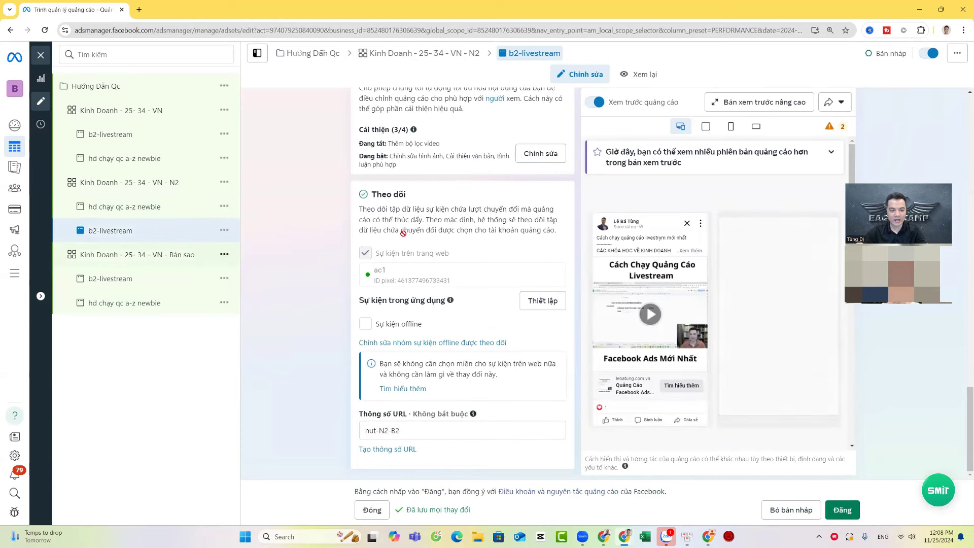
# Rename the second duplicated ad set as Kinh Doanh - 25- 34 - VN -N3
pyautogui.click(137, 254)
pyautogui.moveTo(456, 131); pyautogui.dragTo(513, 148)
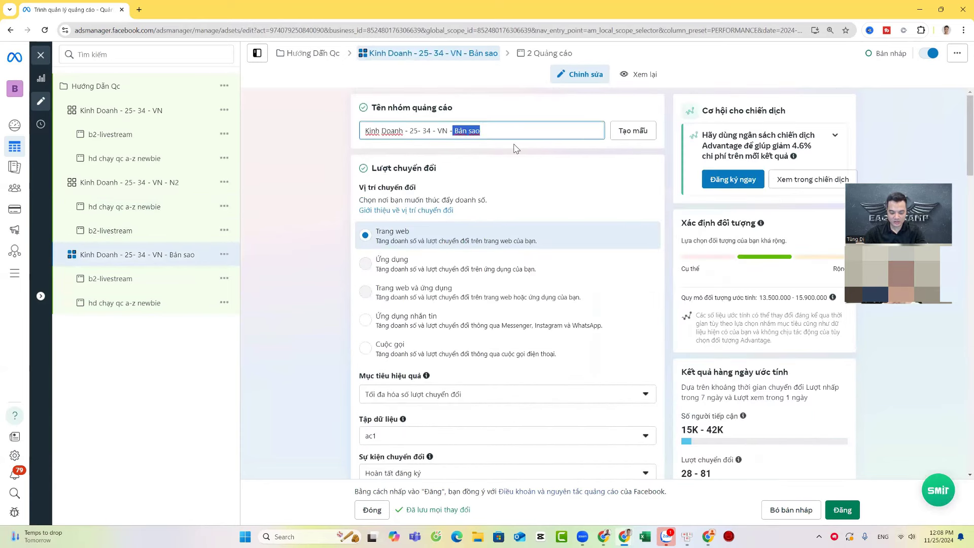
pyautogui.write('N')
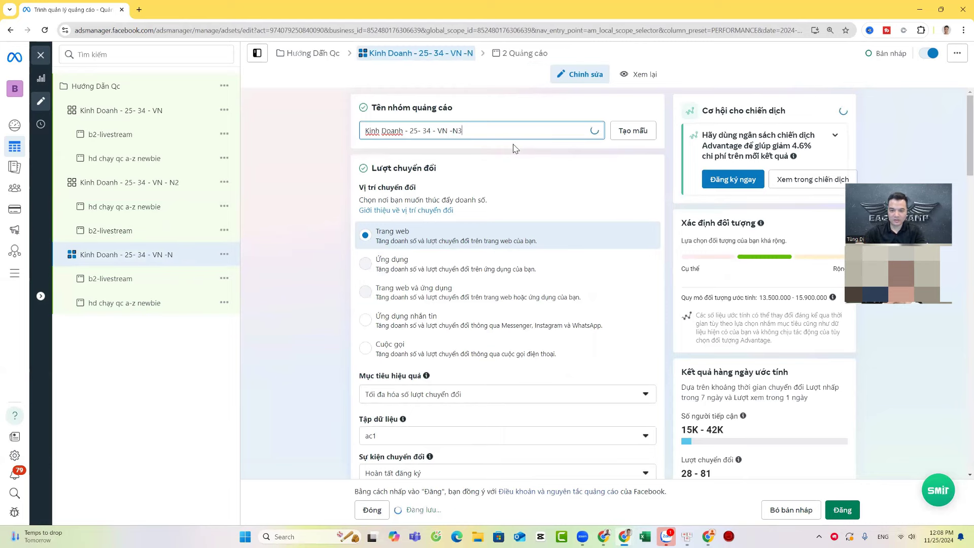
pyautogui.write('3')
pyautogui.click(496, 85)
# Open the URL parameters of the b2-livestream ad in the N3 ad set for editing
pyautogui.click(525, 57)
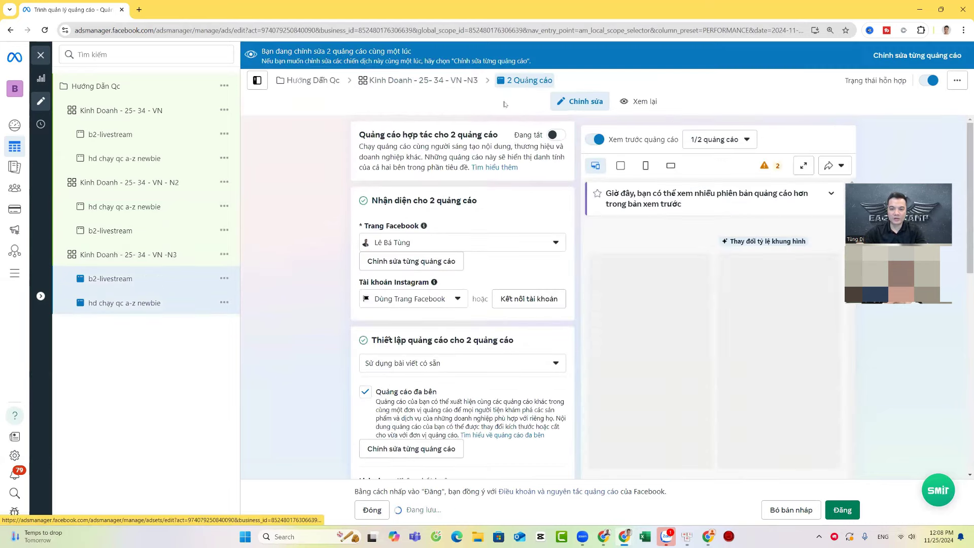
pyautogui.click(165, 289)
pyautogui.scroll(-10, 447, 279)
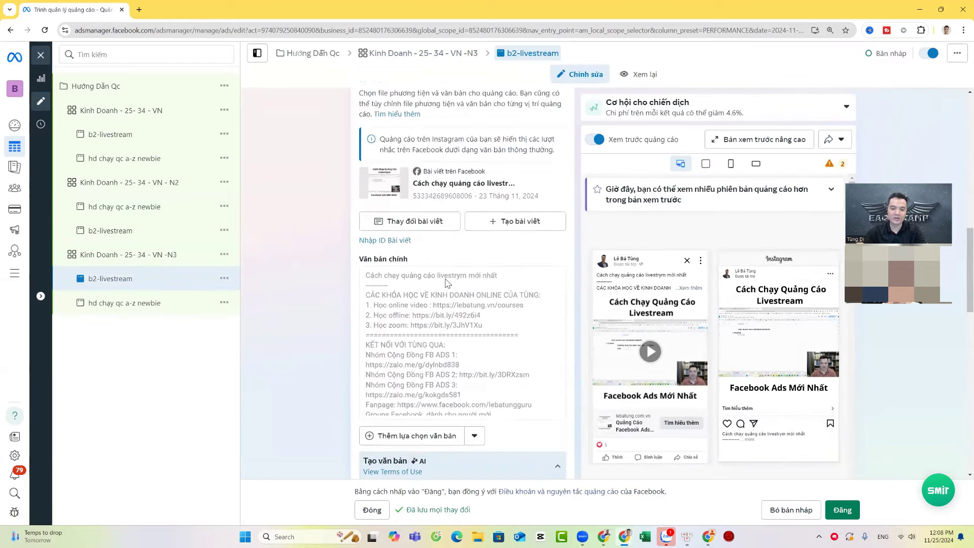
pyautogui.scroll(-7, 445, 278)
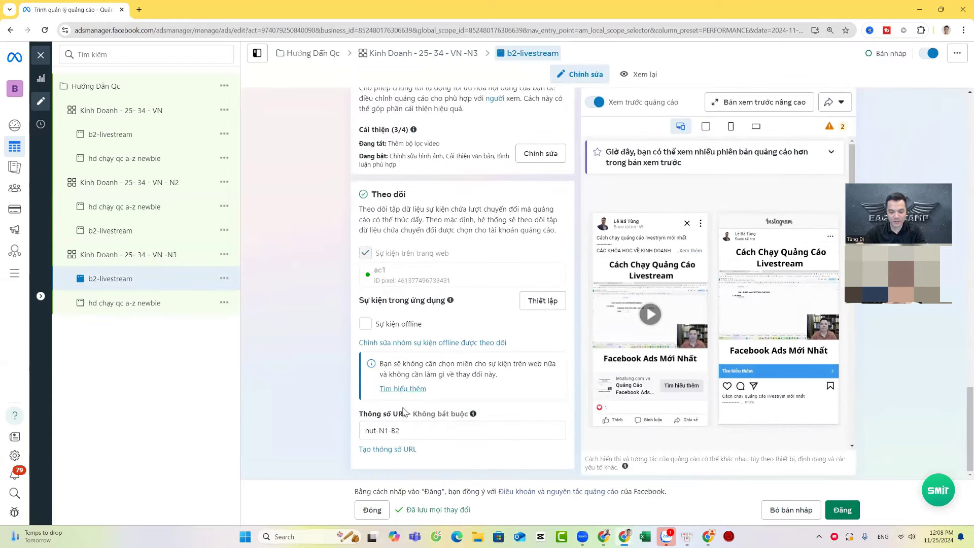
pyautogui.click(389, 431)
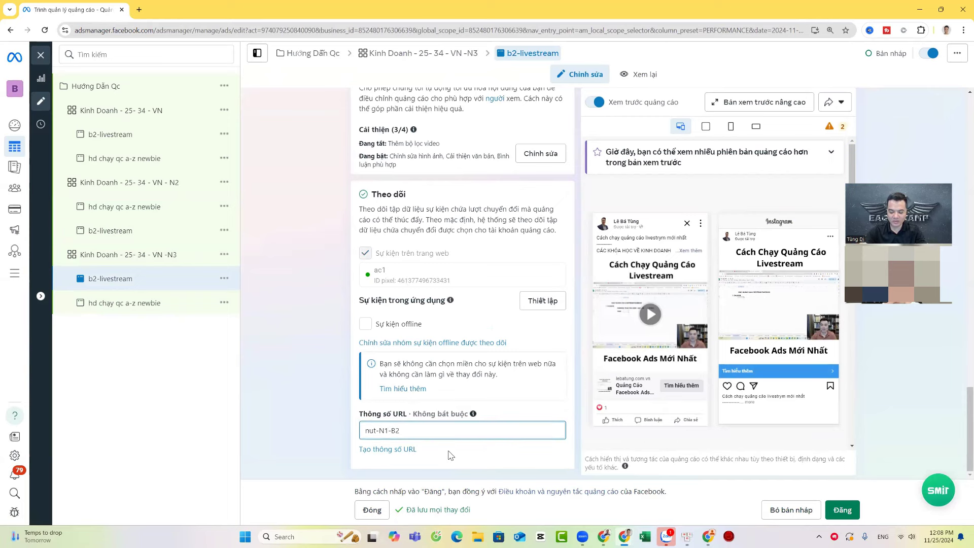
# Set the URL parameters of the hd chạy qc a-z newbie ad in the N3 ad set to nut-N3-B1
pyautogui.click(175, 305)
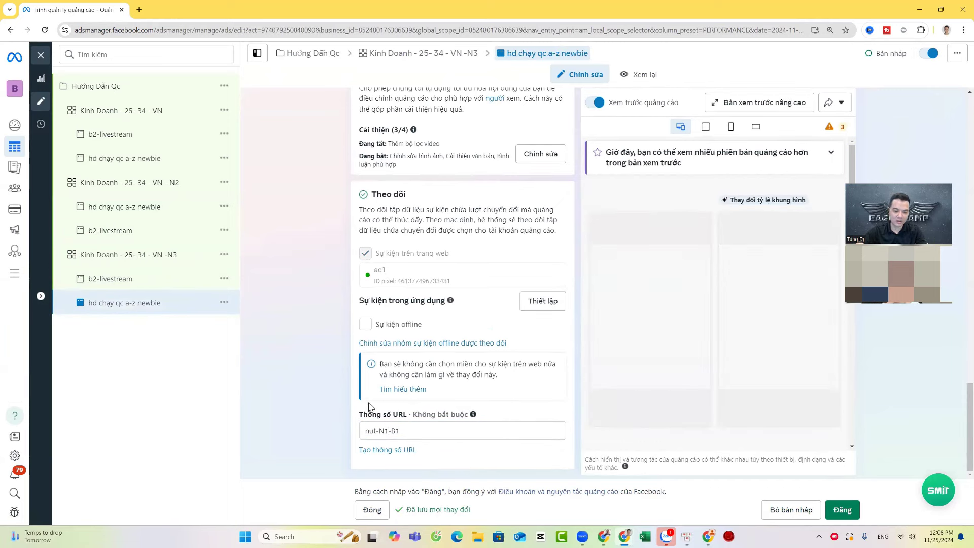
pyautogui.click(388, 430)
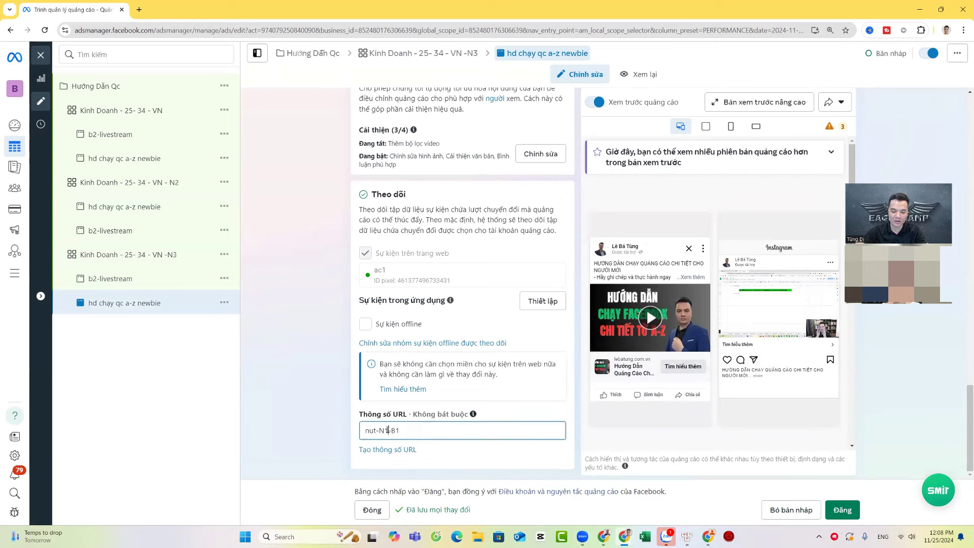
pyautogui.write('3')
pyautogui.click(320, 392)
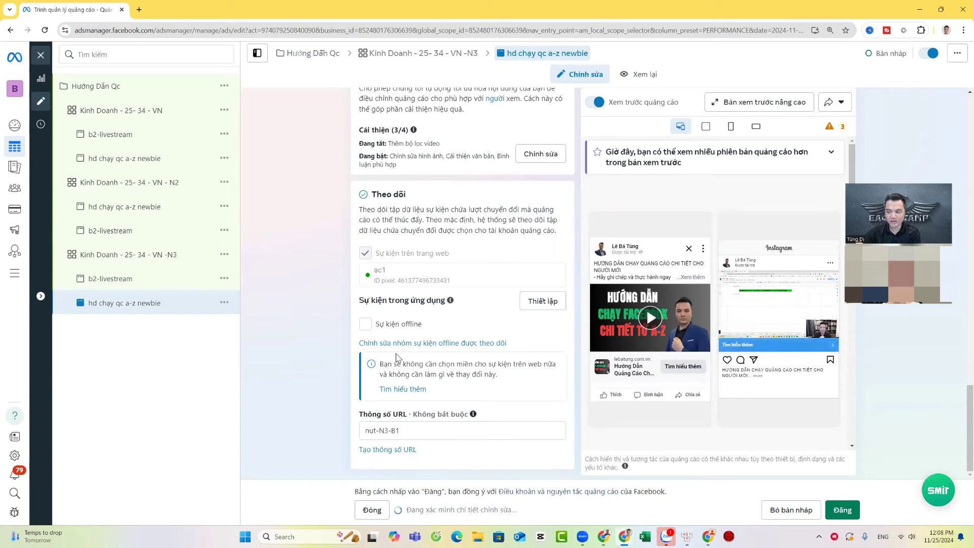
pyautogui.click(415, 432)
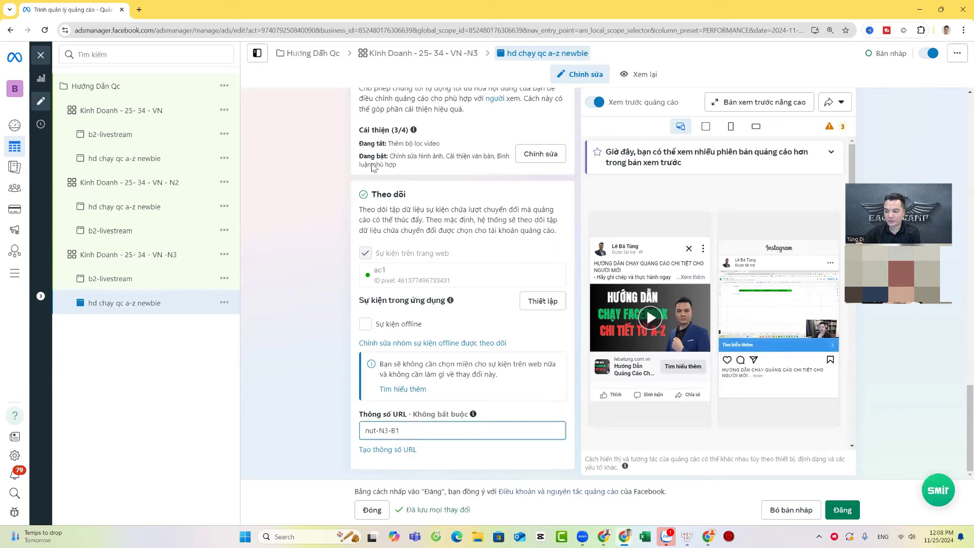
# Close the ad editor and publish all drafted campaign, ad set and ad changes
pyautogui.click(371, 509)
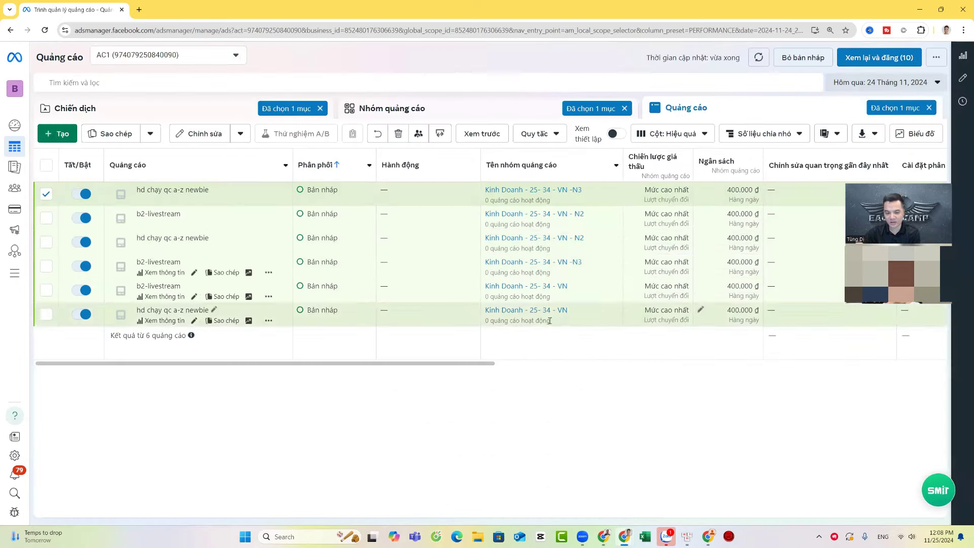
pyautogui.click(879, 57)
pyautogui.click(657, 389)
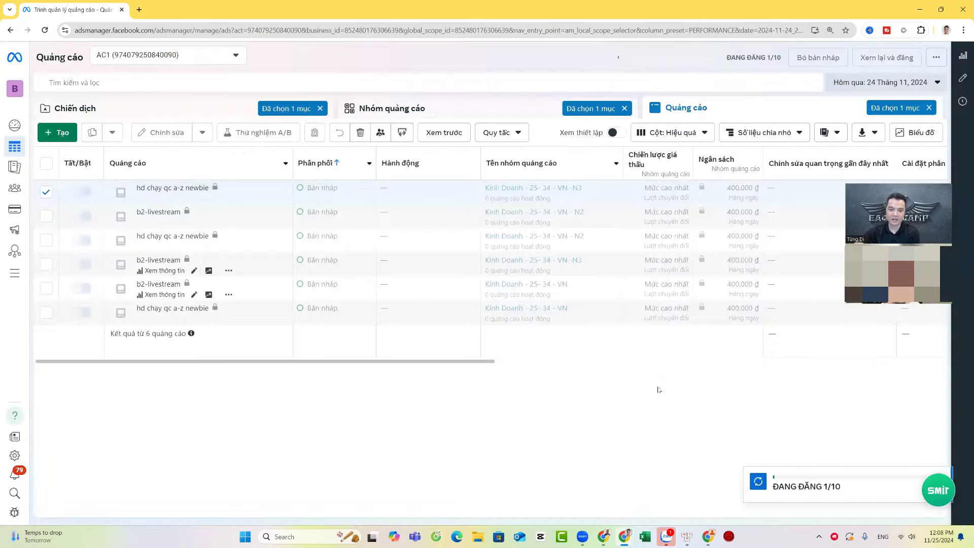